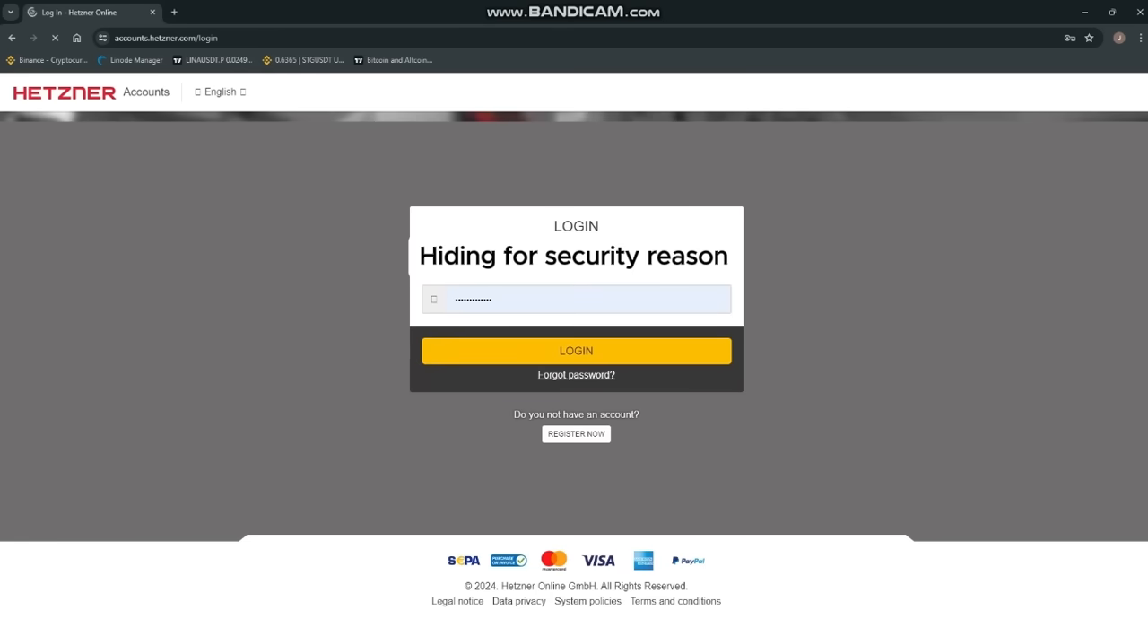
# Step: Log in to the Hetzner account and open the "paid windows" project in the Cloud console
pyautogui.click(575, 350)
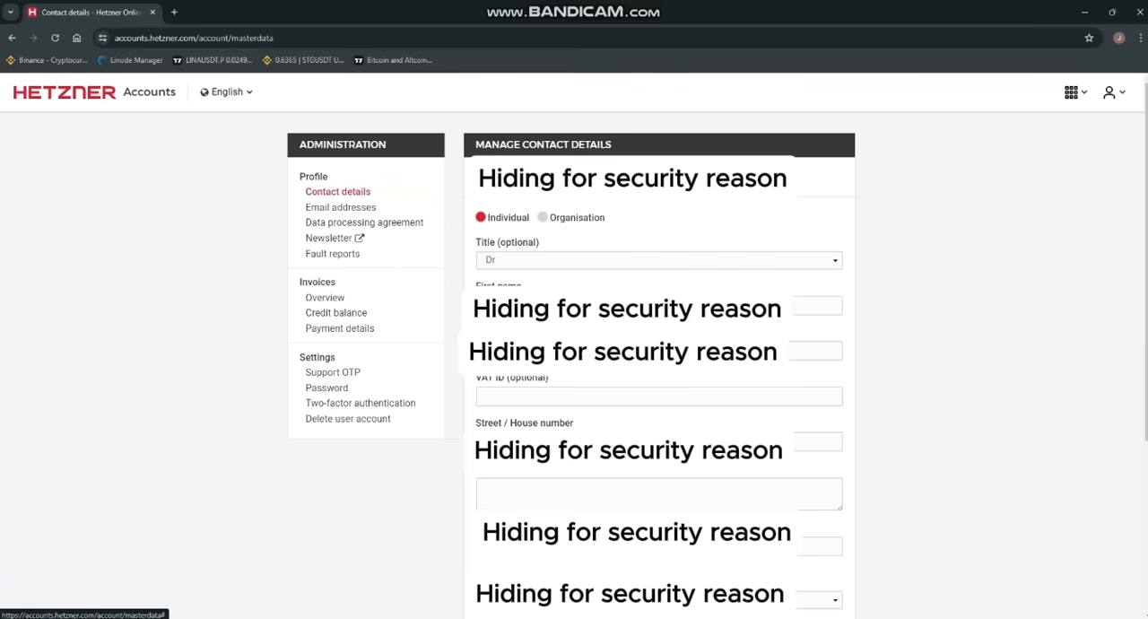
pyautogui.click(1071, 92)
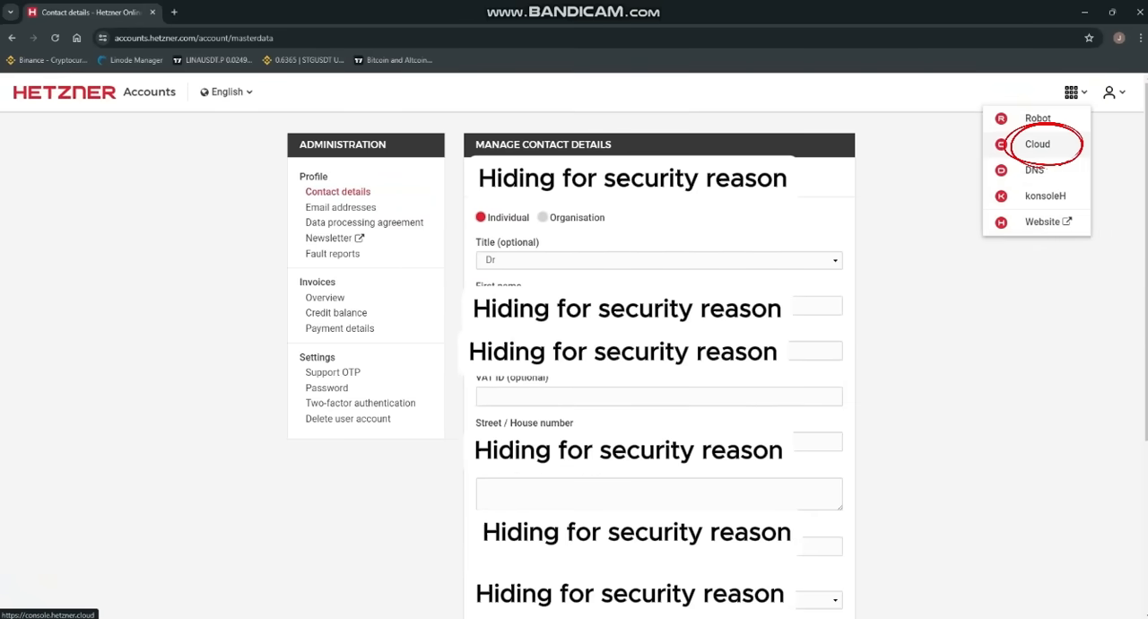
pyautogui.click(1037, 144)
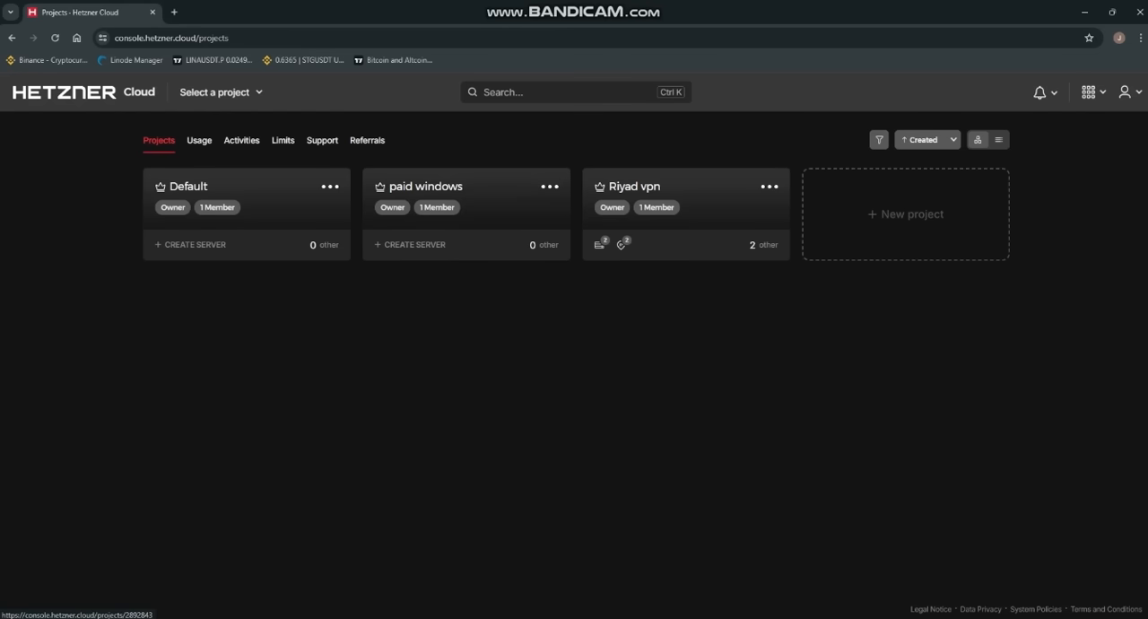
pyautogui.click(426, 186)
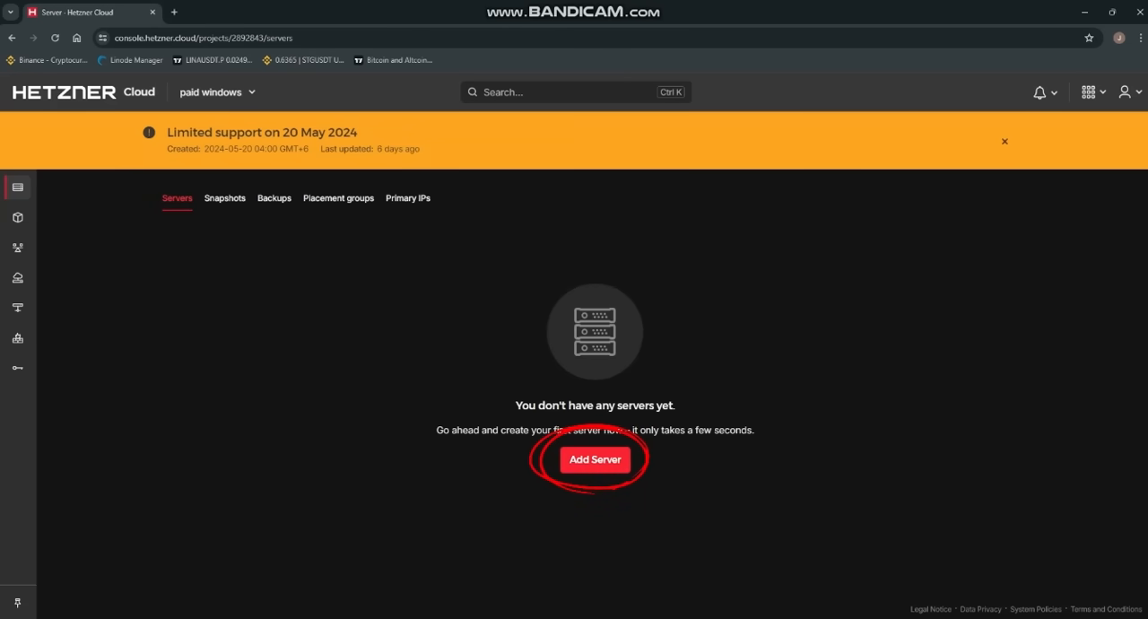
# Step: Create and buy one server in Helsinki with the Ubuntu 24.04 image and the shared x86 (Intel/AMD) CPX21 type
pyautogui.click(594, 459)
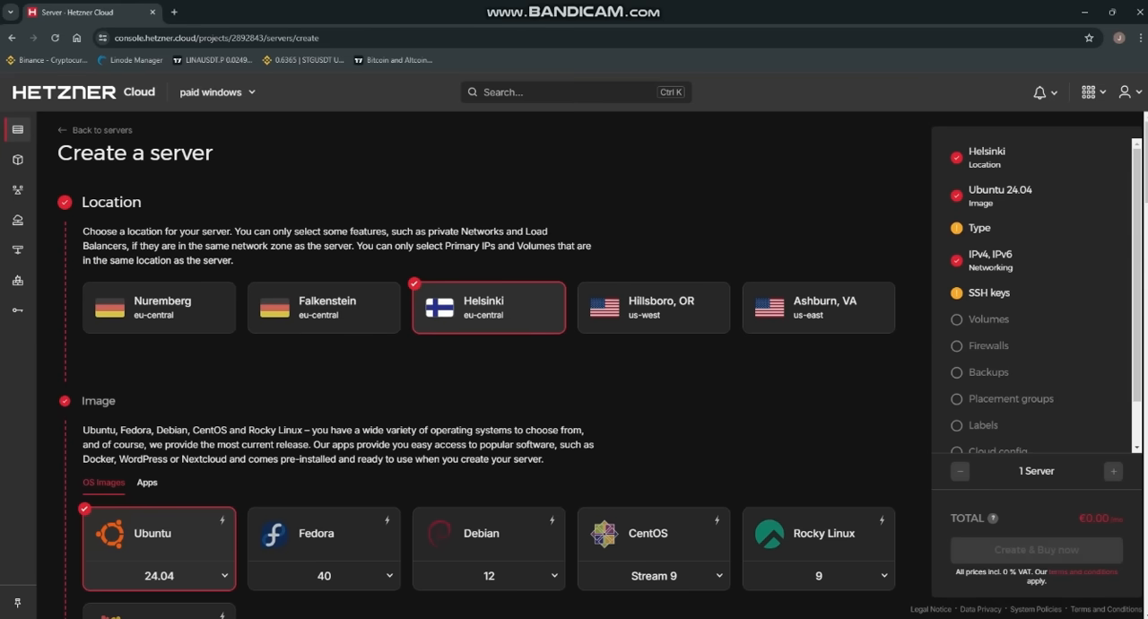
pyautogui.scroll(-3, 324, 307)
pyautogui.scroll(3, 325, 307)
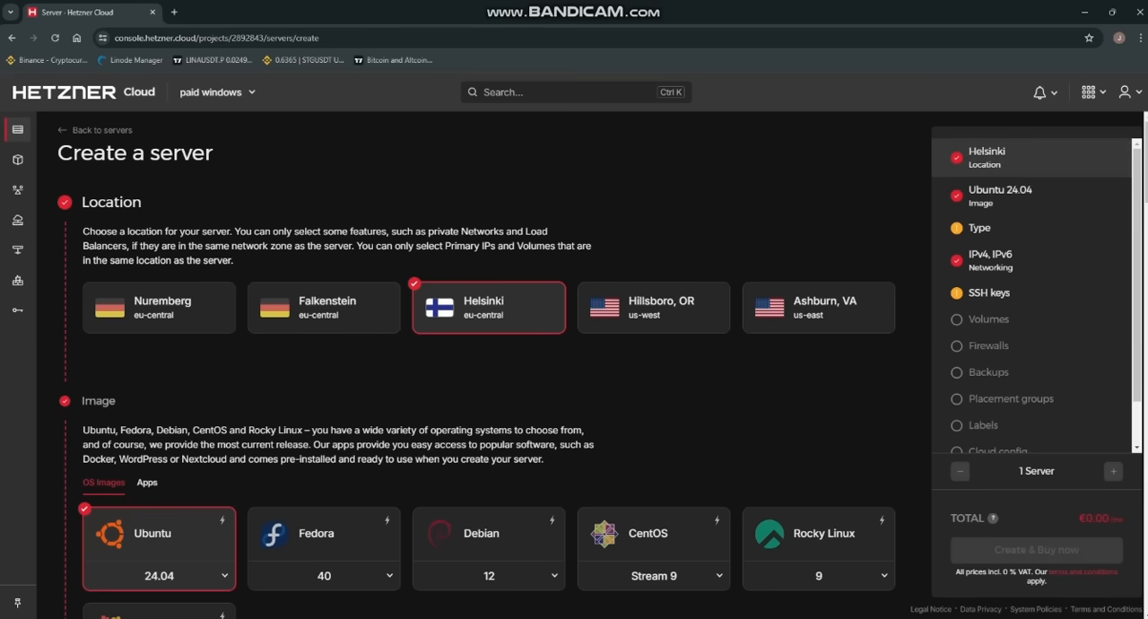
pyautogui.scroll(-2, 484, 359)
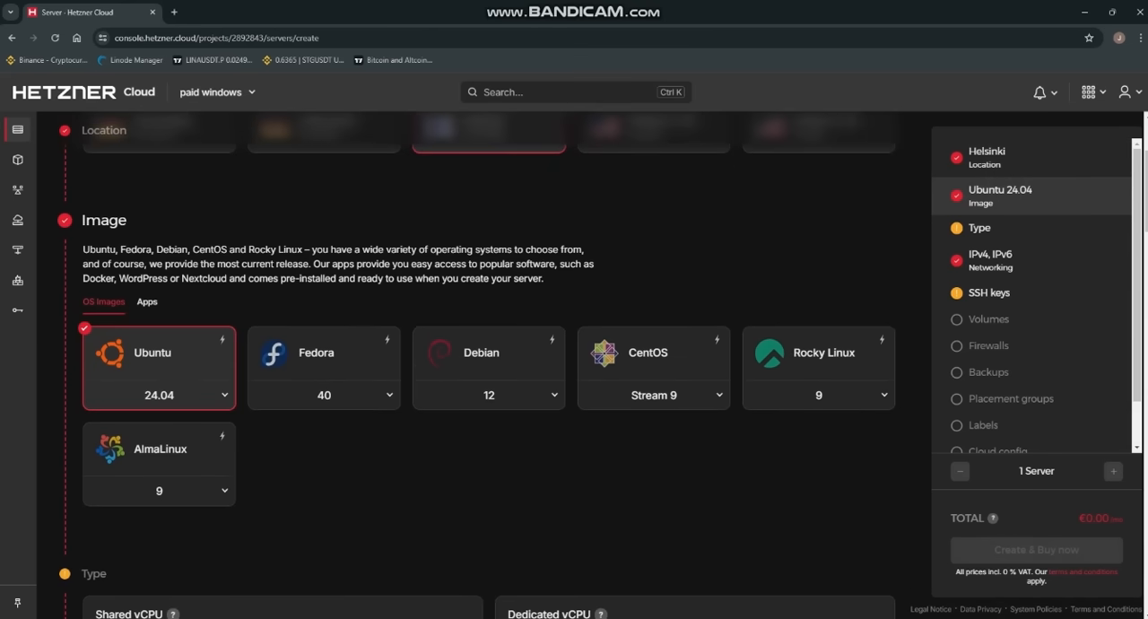
pyautogui.click(224, 394)
pyautogui.click(159, 427)
pyautogui.scroll(-4, 269, 359)
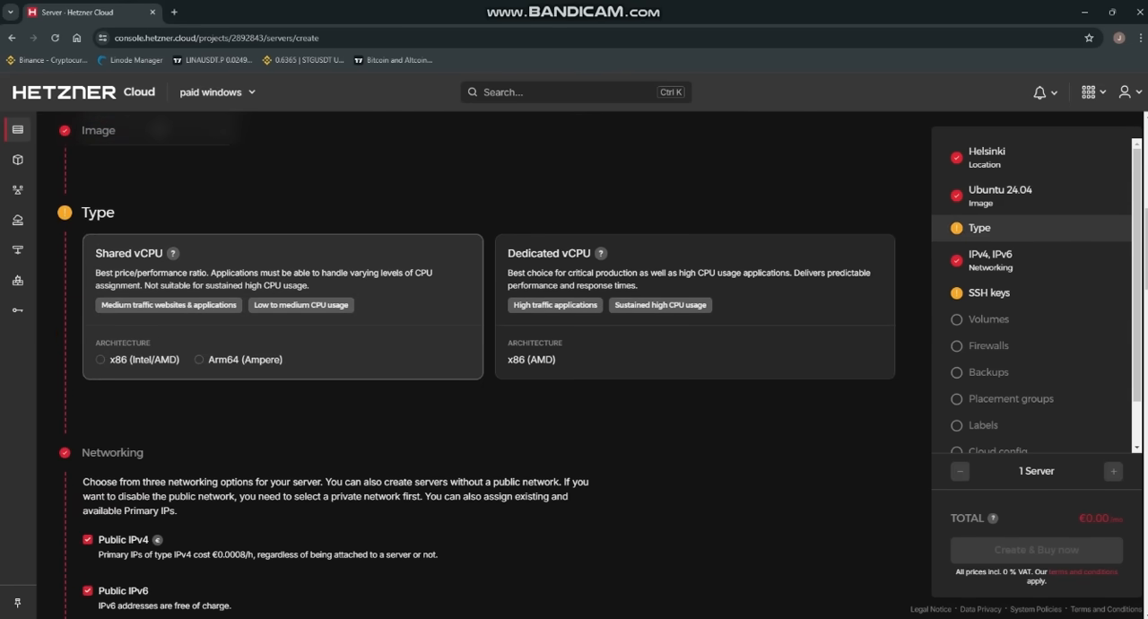
pyautogui.click(143, 359)
pyautogui.scroll(-2, 179, 354)
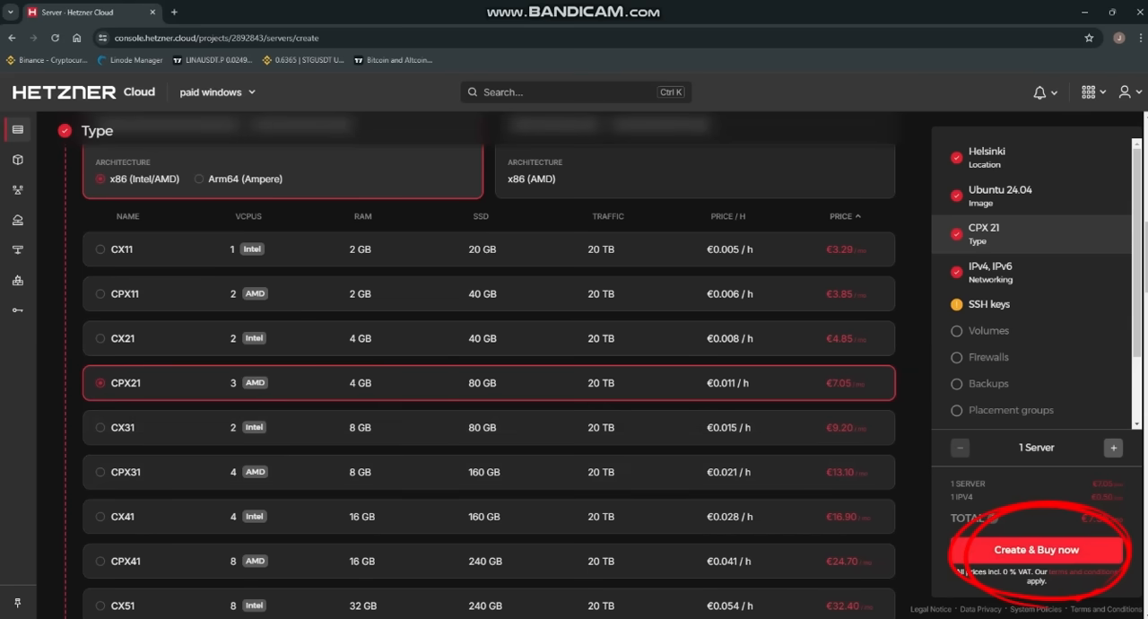
pyautogui.click(1037, 549)
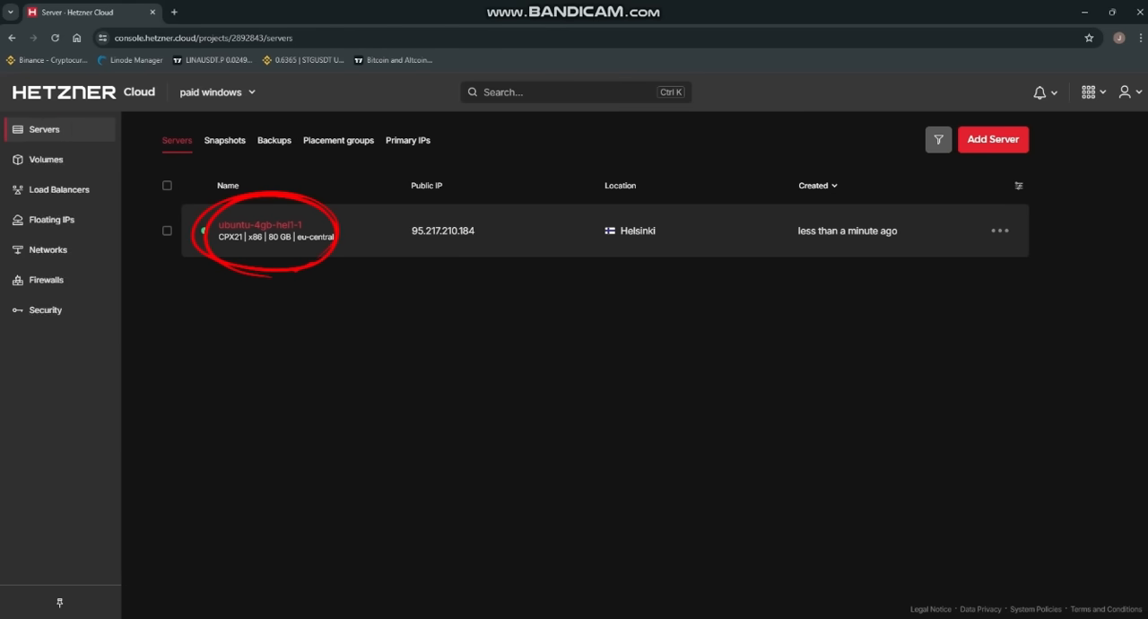
# Step: Open the ubuntu-4gb-hel1-1 server's rescale settings and disable the "CPU and RAM only" option
pyautogui.click(260, 224)
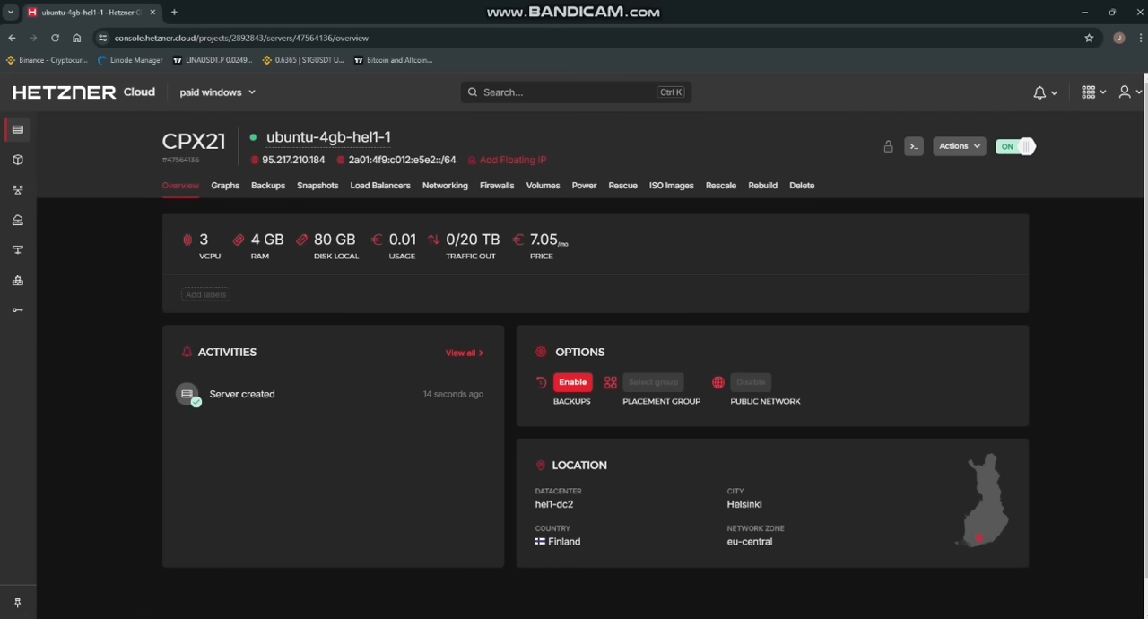
pyautogui.click(721, 184)
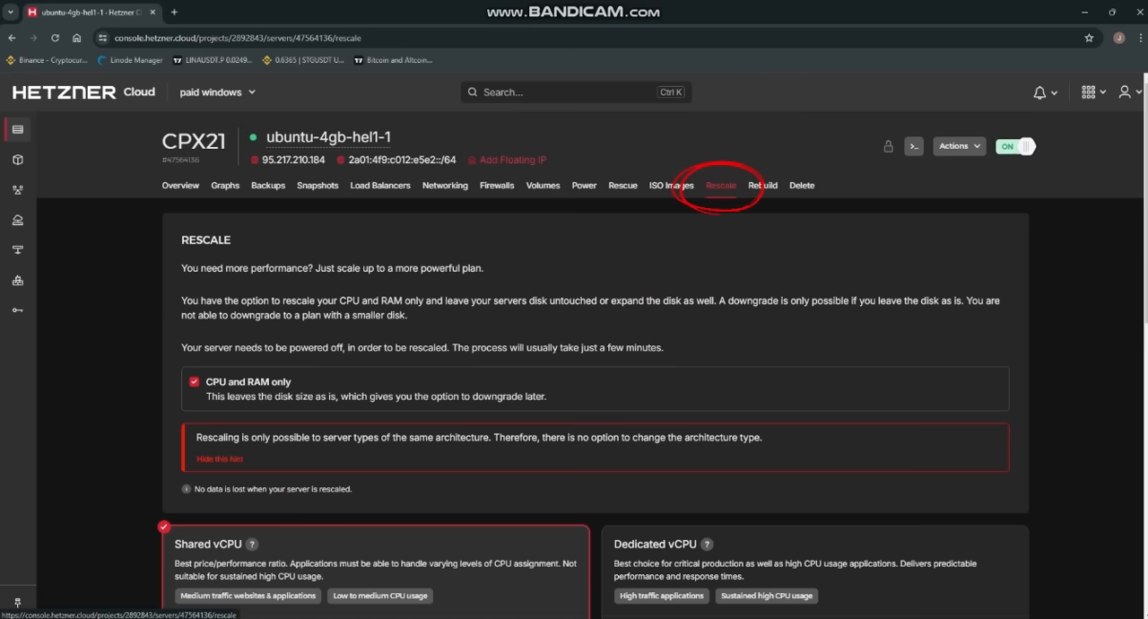
pyautogui.click(194, 381)
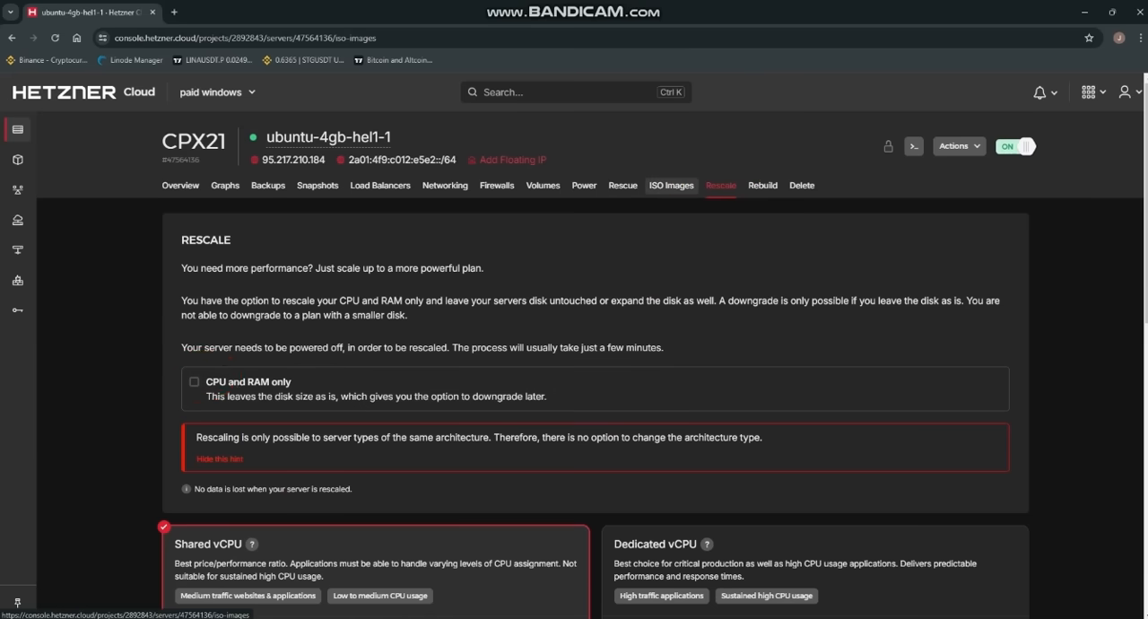
# Step: Search the server's available ISO images for "win" and mount the Windows Server 2022 English image
pyautogui.click(671, 186)
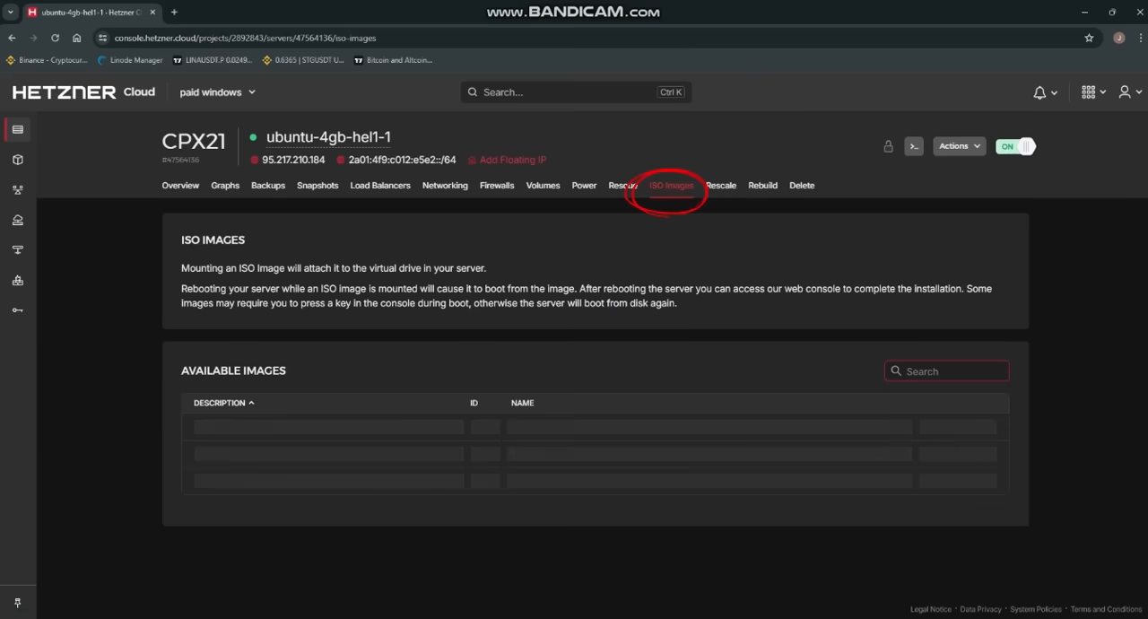
pyautogui.click(930, 373)
pyautogui.write('wi')
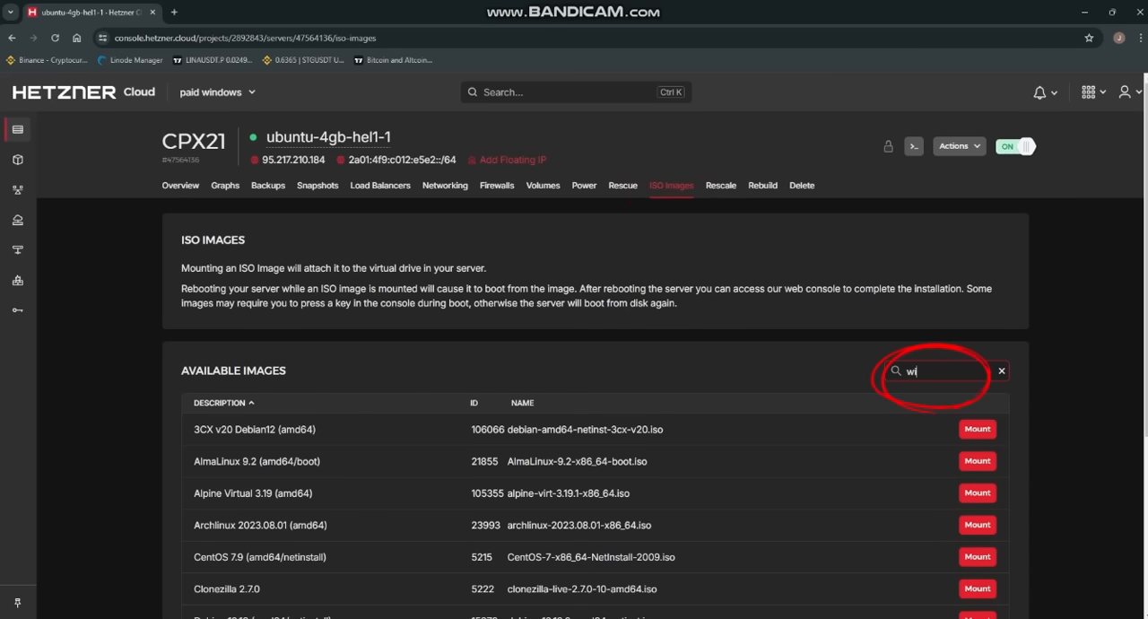
pyautogui.write('n')
pyautogui.scroll(-3, 595, 399)
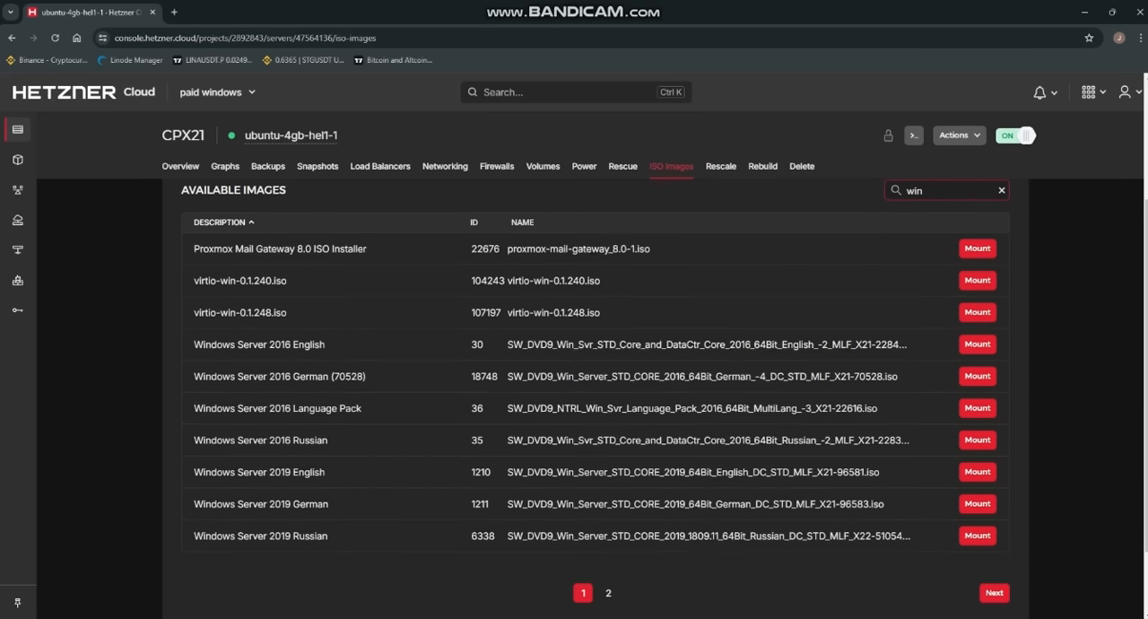
pyautogui.click(608, 533)
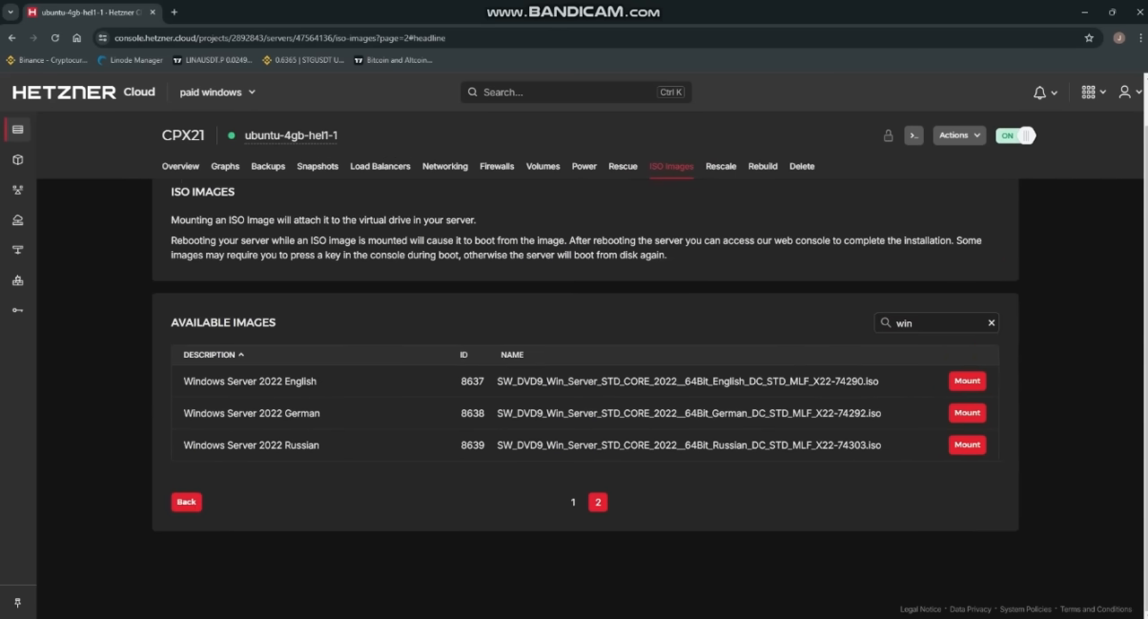
pyautogui.click(967, 380)
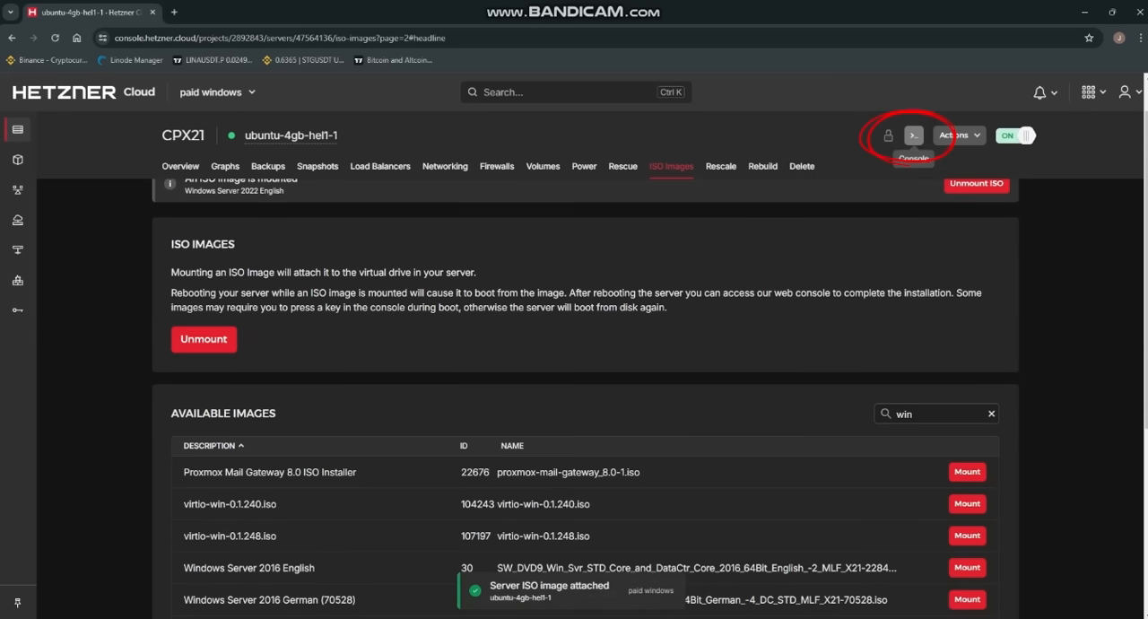
# Step: Open the server's console in GUI mode and start the Microsoft Server setup in English (United States) with the US keyboard
pyautogui.click(913, 135)
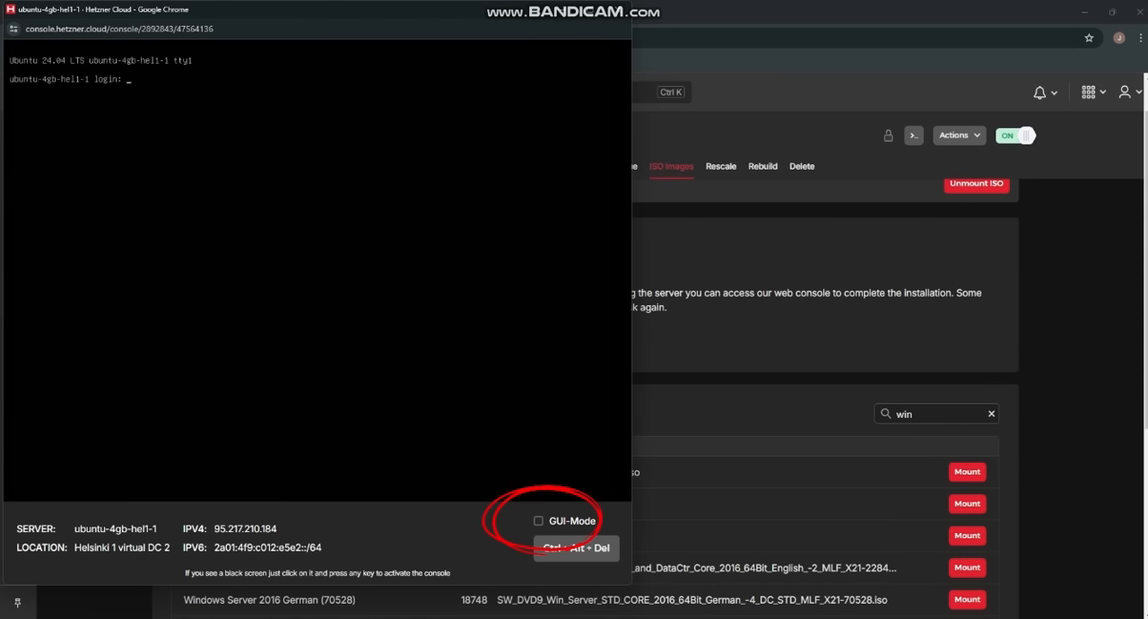
pyautogui.click(539, 521)
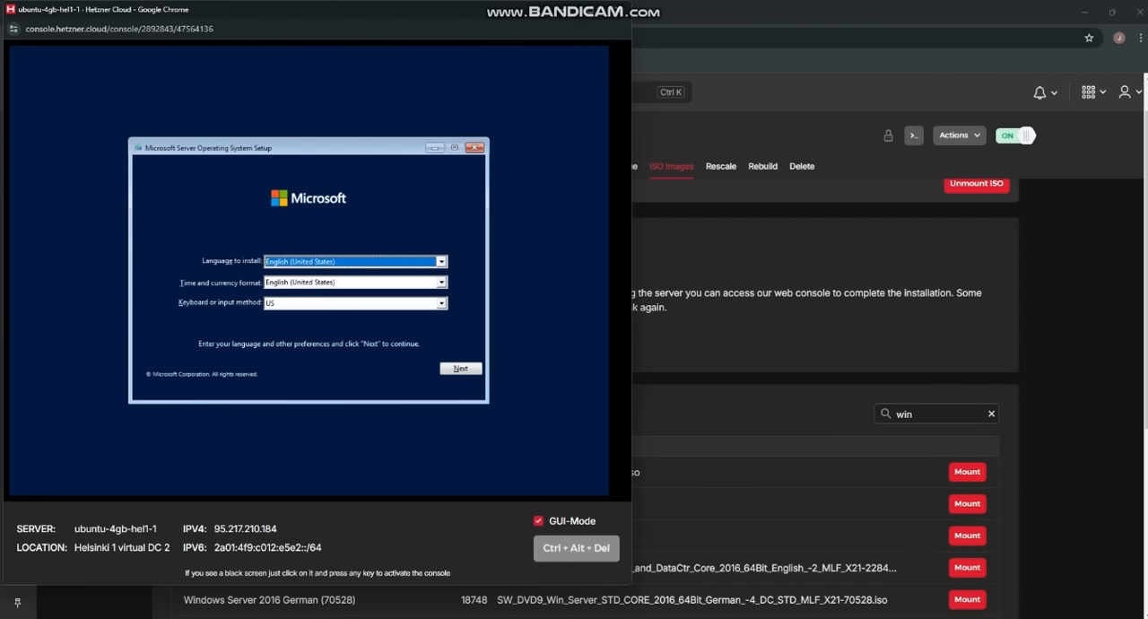
pyautogui.click(458, 369)
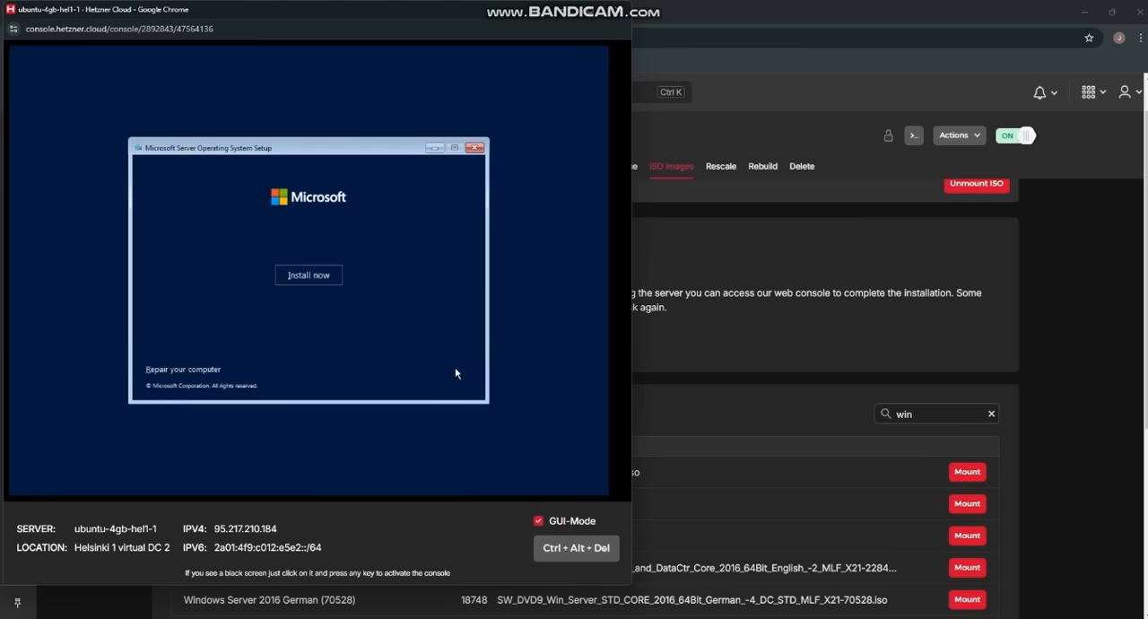
pyautogui.click(305, 277)
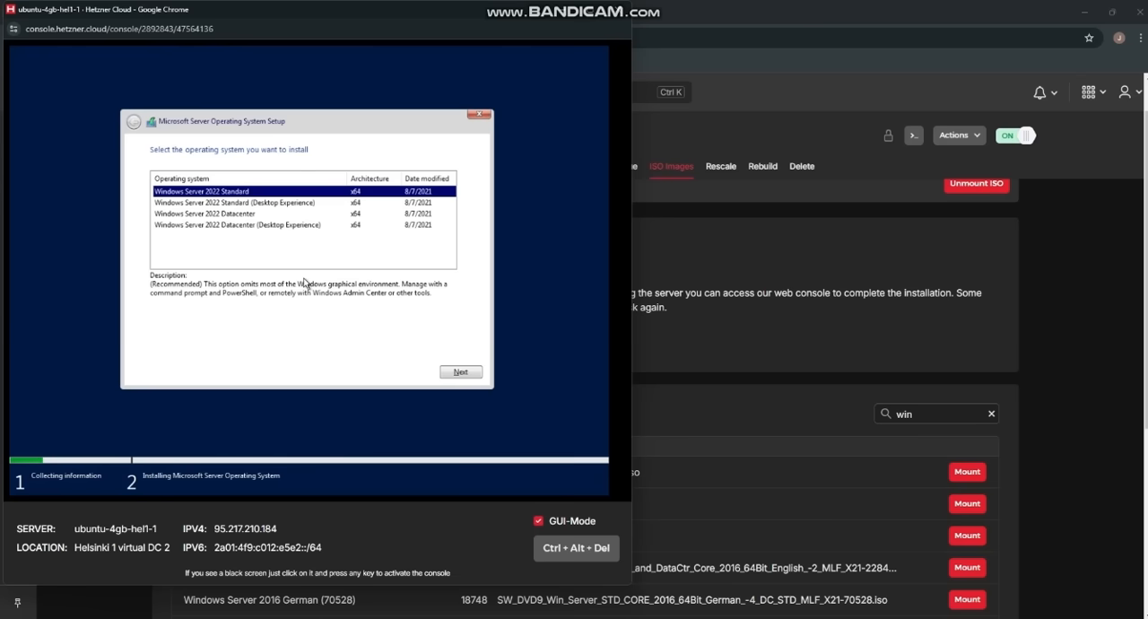
# Step: Set up a custom installation of Windows Server 2022 Standard (Desktop Experience), accepting the license terms
pyautogui.click(250, 203)
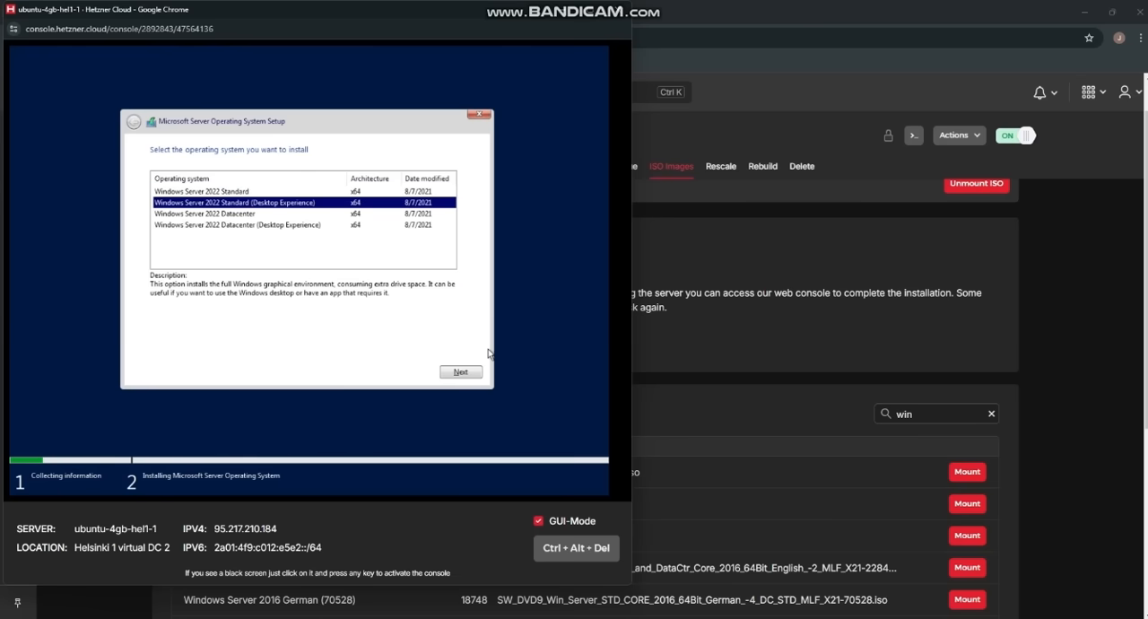
pyautogui.click(465, 372)
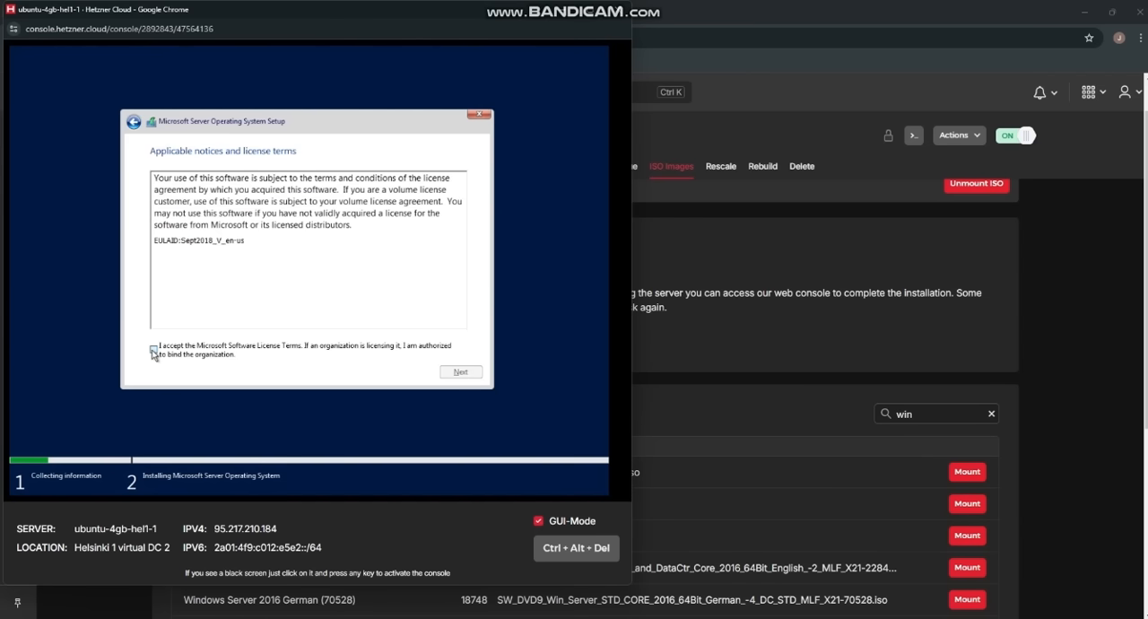
pyautogui.click(153, 350)
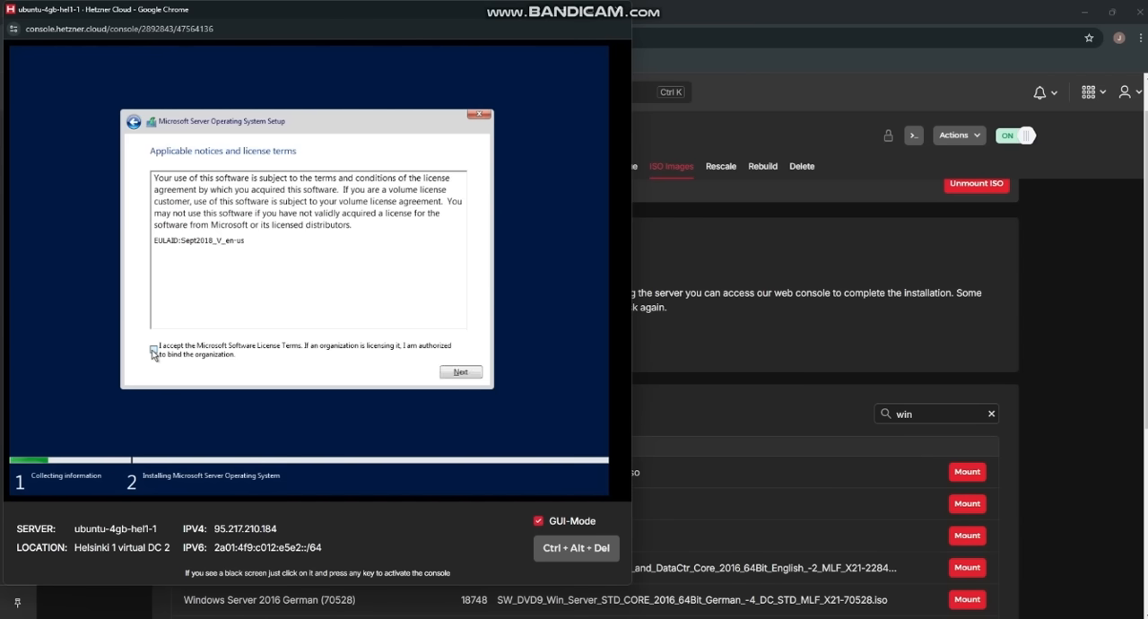
pyautogui.click(459, 372)
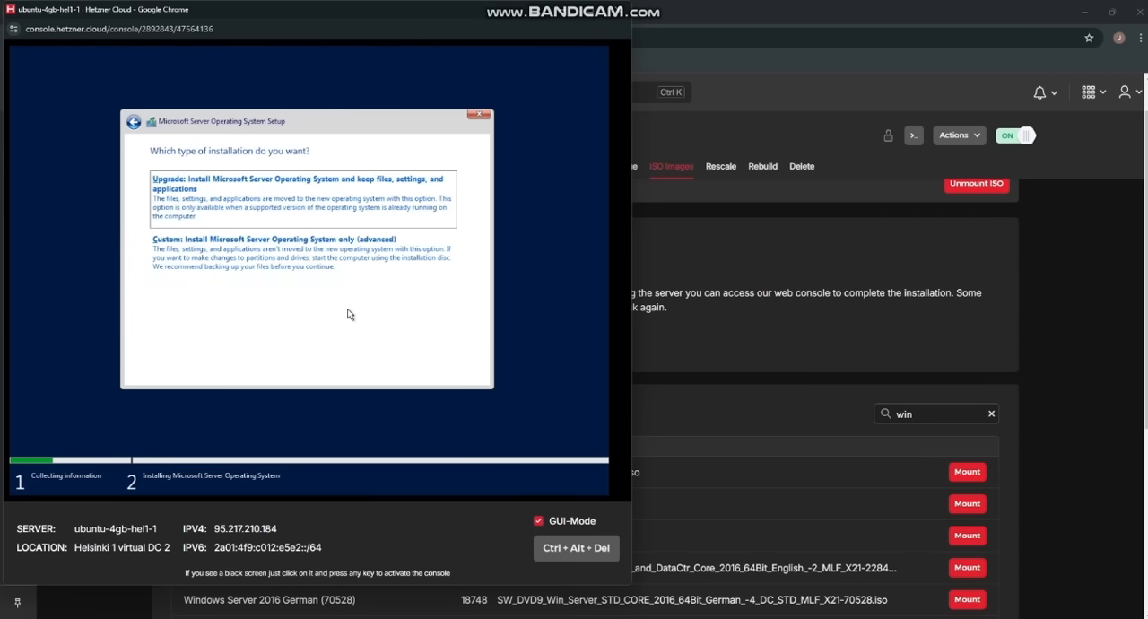
pyautogui.click(302, 279)
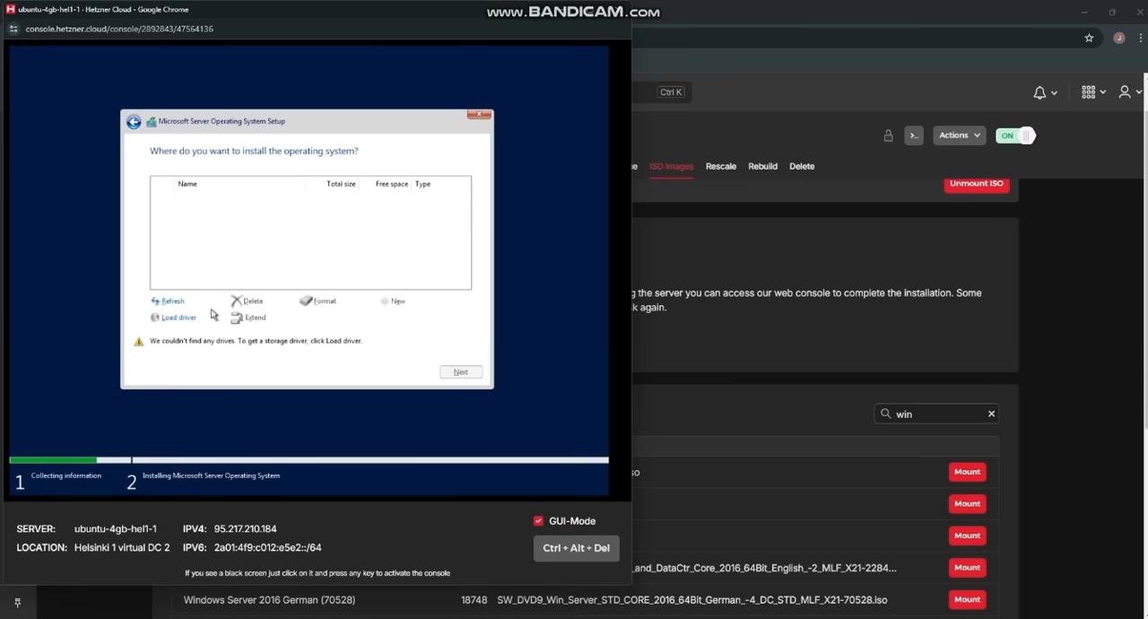
# Step: Return to the server's ISO image list and mount virtio-win-0.1.248.iso in place of the Windows image
pyautogui.hotkey('alt', 'Tab')
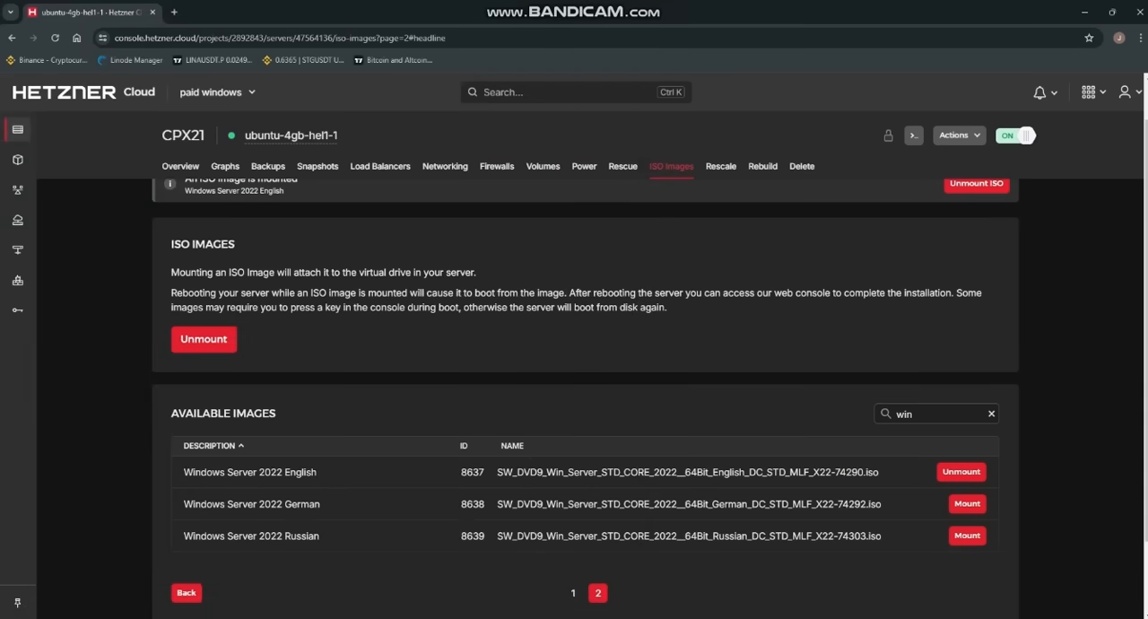
pyautogui.click(573, 592)
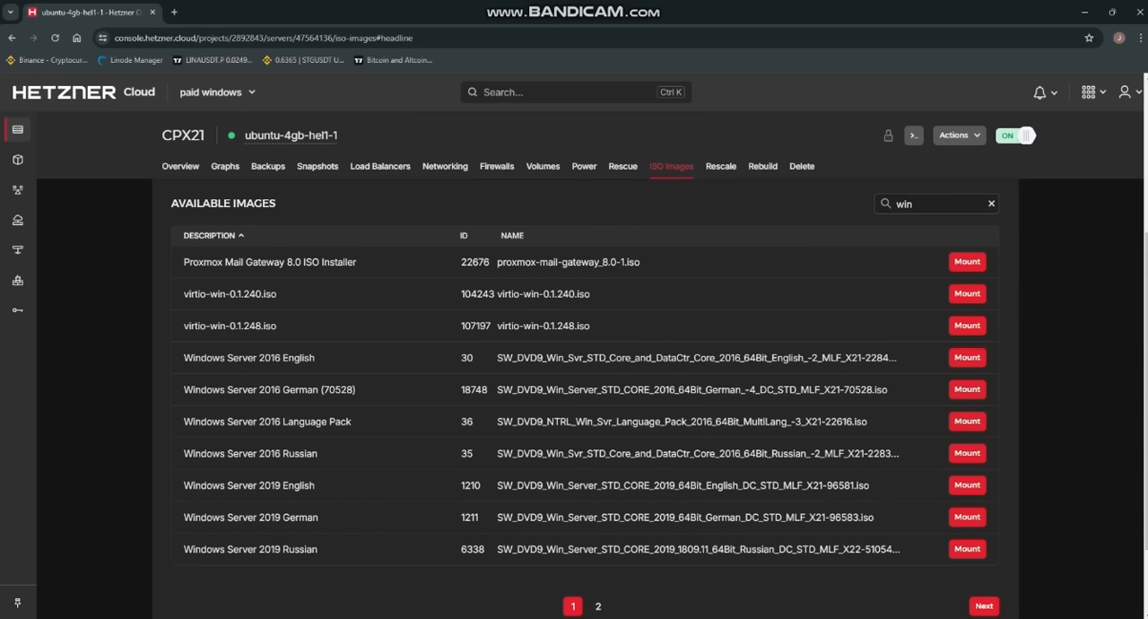
pyautogui.click(967, 324)
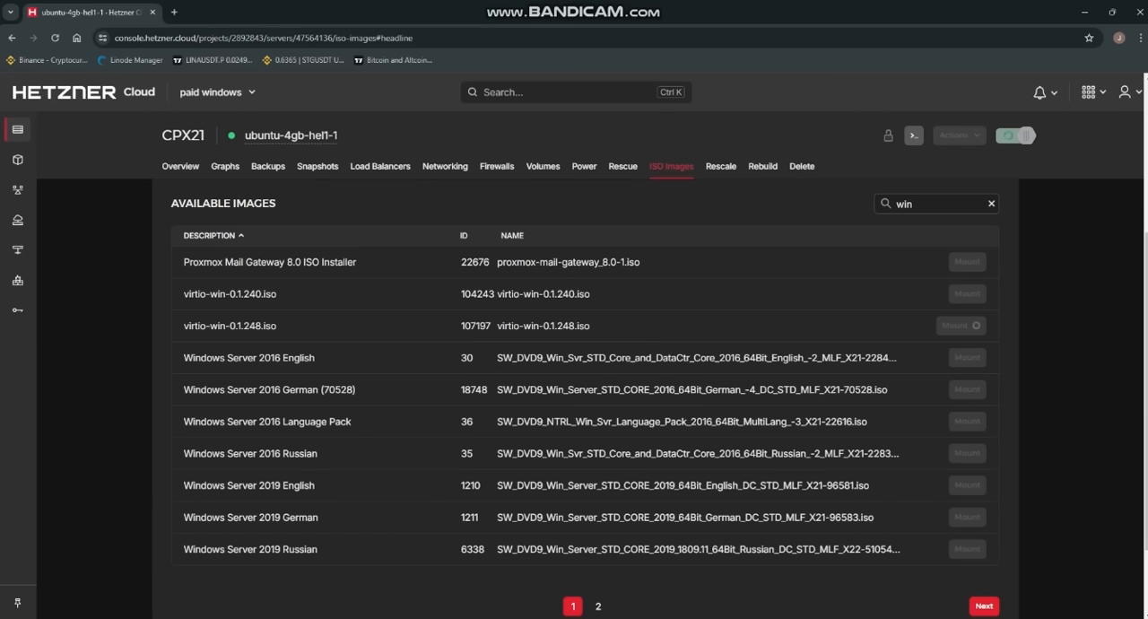
# Step: Load the Red Hat VirtIO SCSI pass-through controller driver in Windows setup from the virtio-win CD's vioscsi\2k22\amd64 folder
pyautogui.click(913, 134)
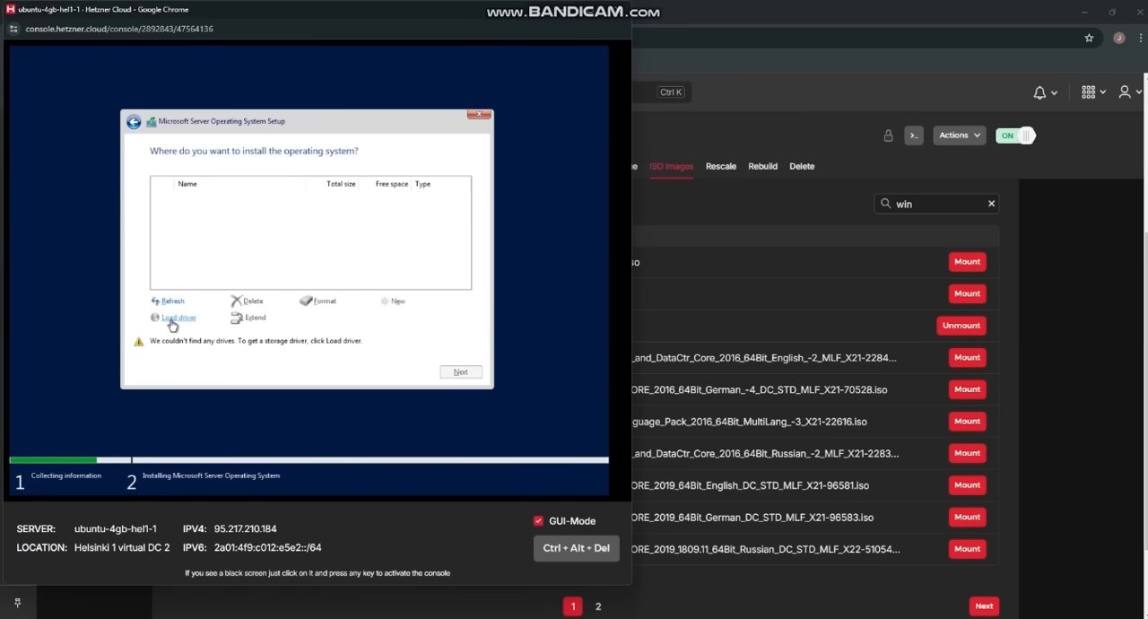
pyautogui.click(173, 318)
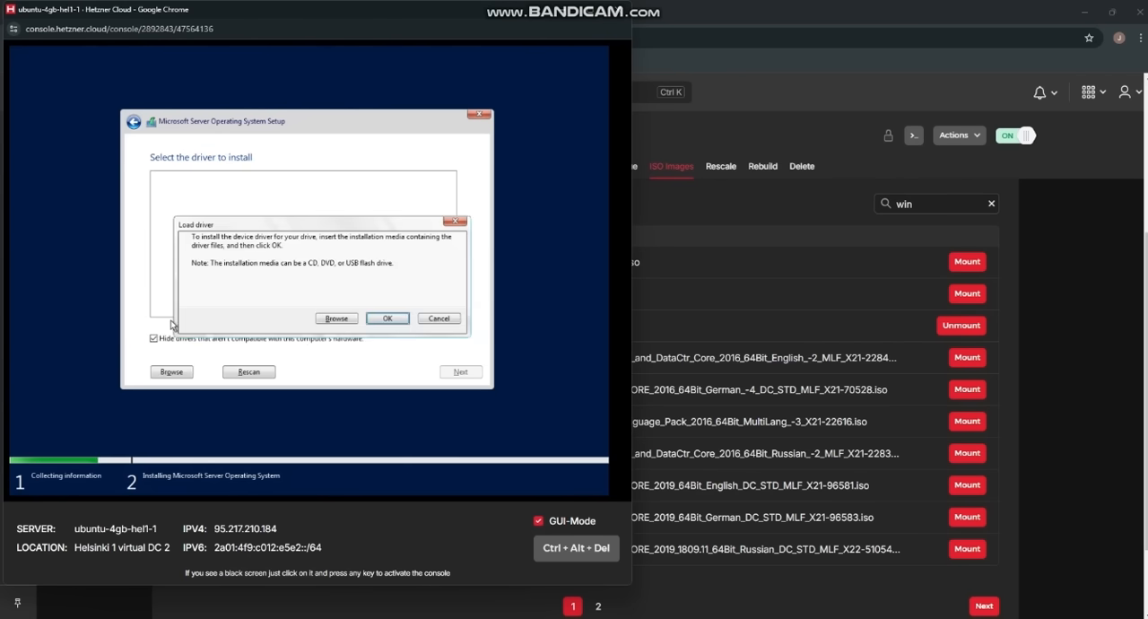
pyautogui.click(344, 319)
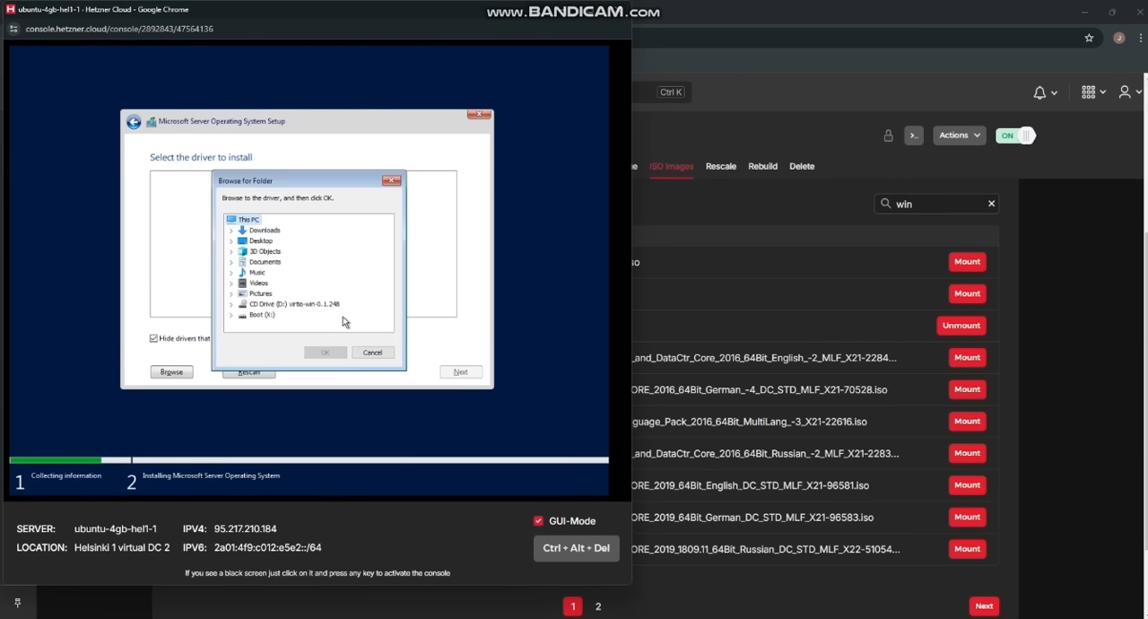
pyautogui.click(232, 305)
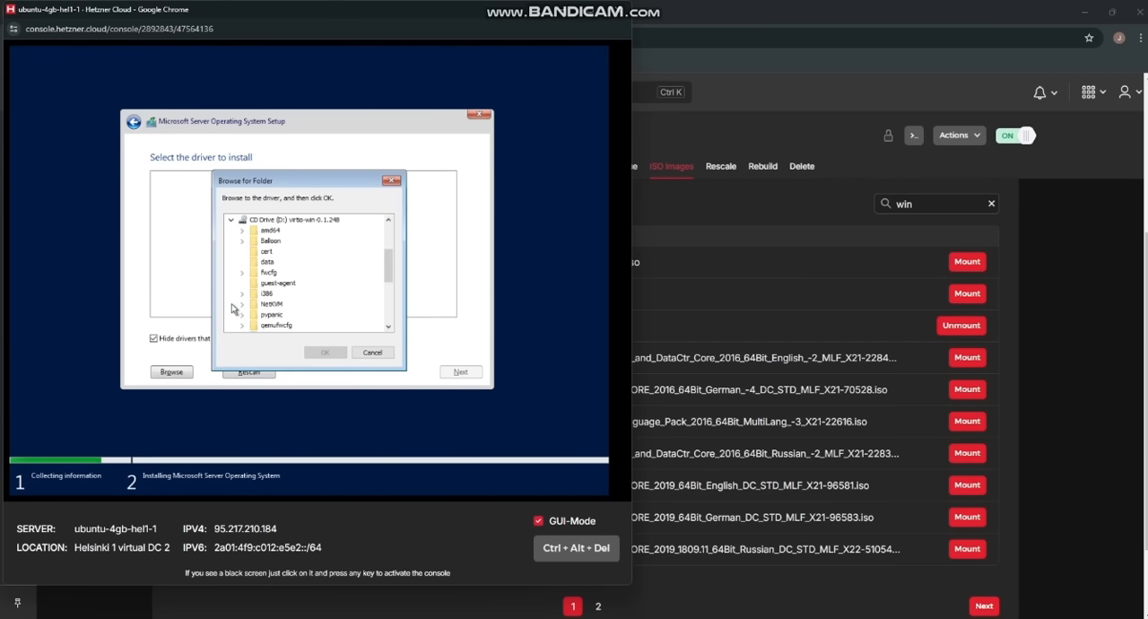
pyautogui.scroll(-3, 290, 301)
pyautogui.scroll(-2, 290, 303)
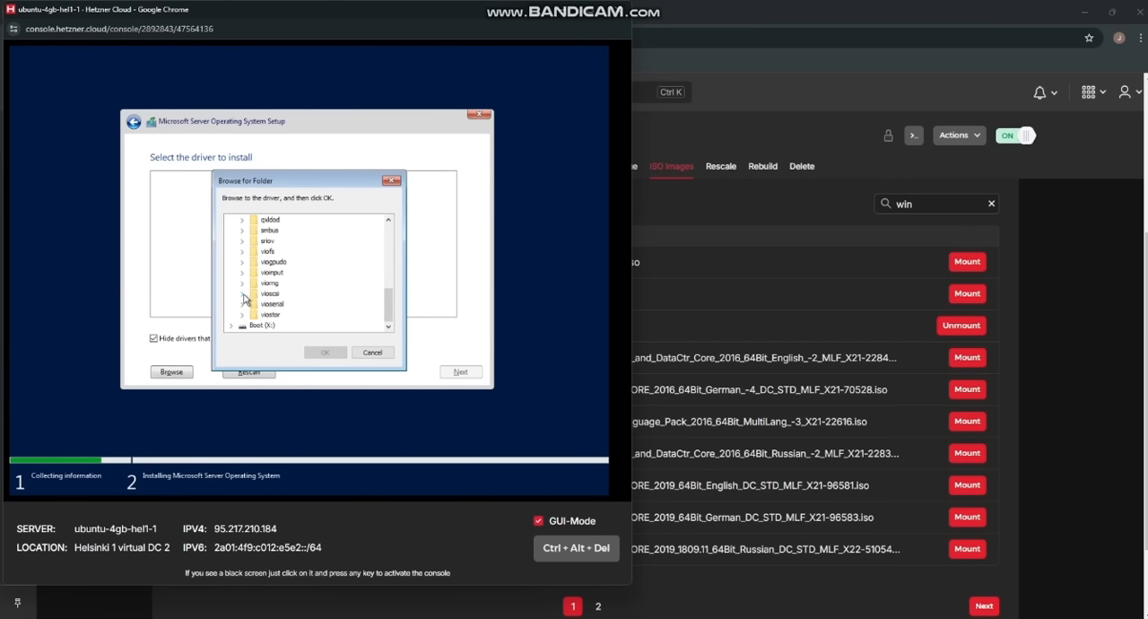
pyautogui.click(243, 296)
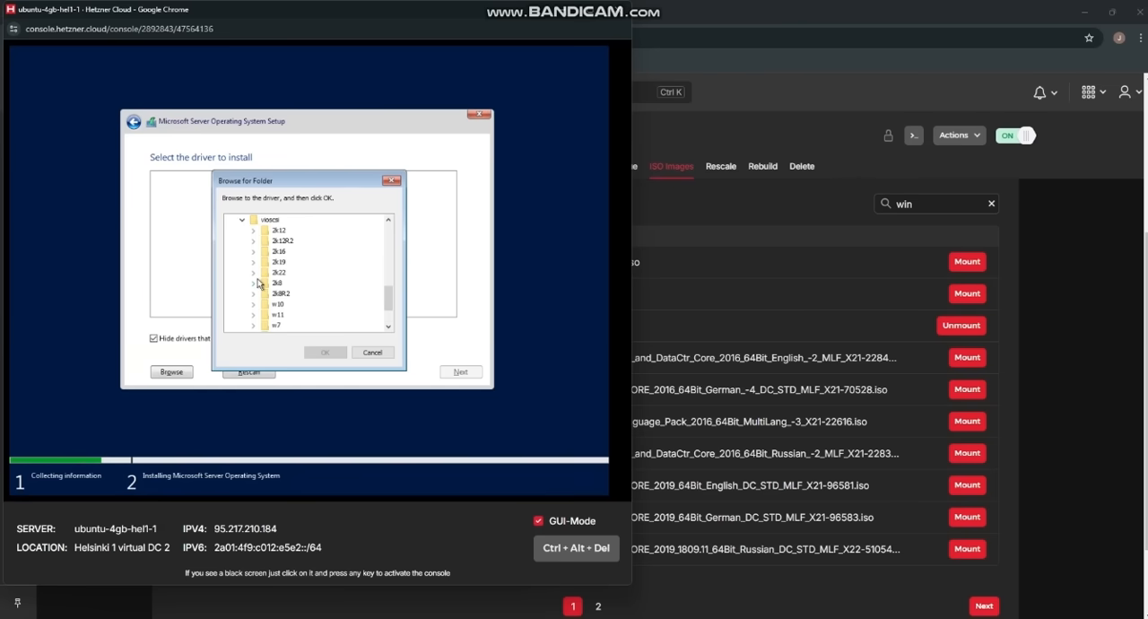
pyautogui.click(254, 273)
pyautogui.click(292, 284)
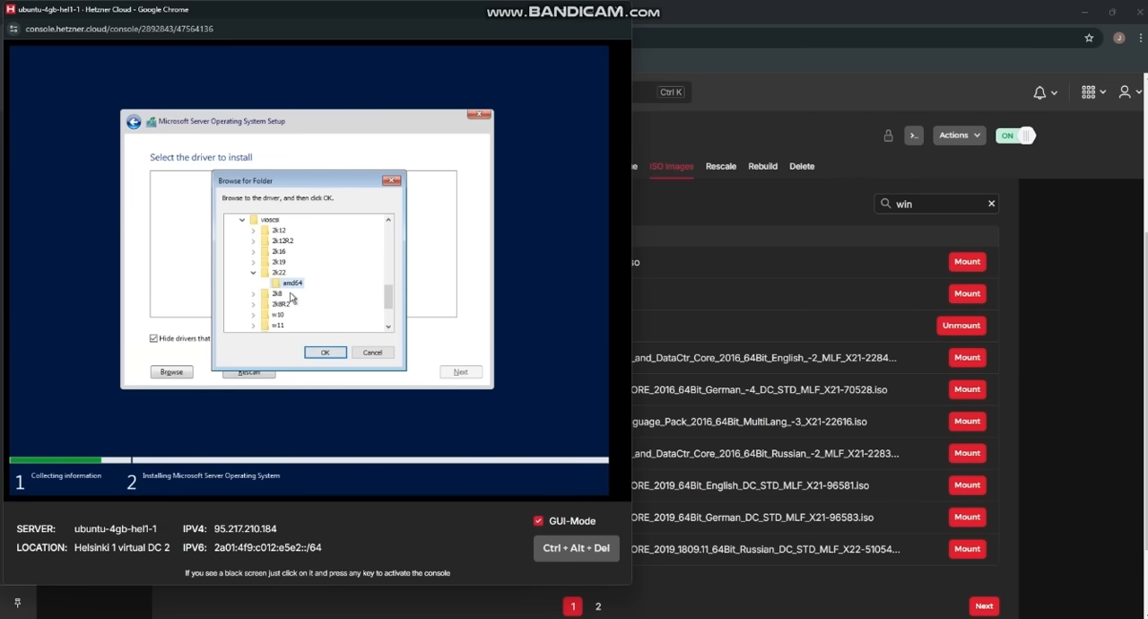
pyautogui.click(327, 352)
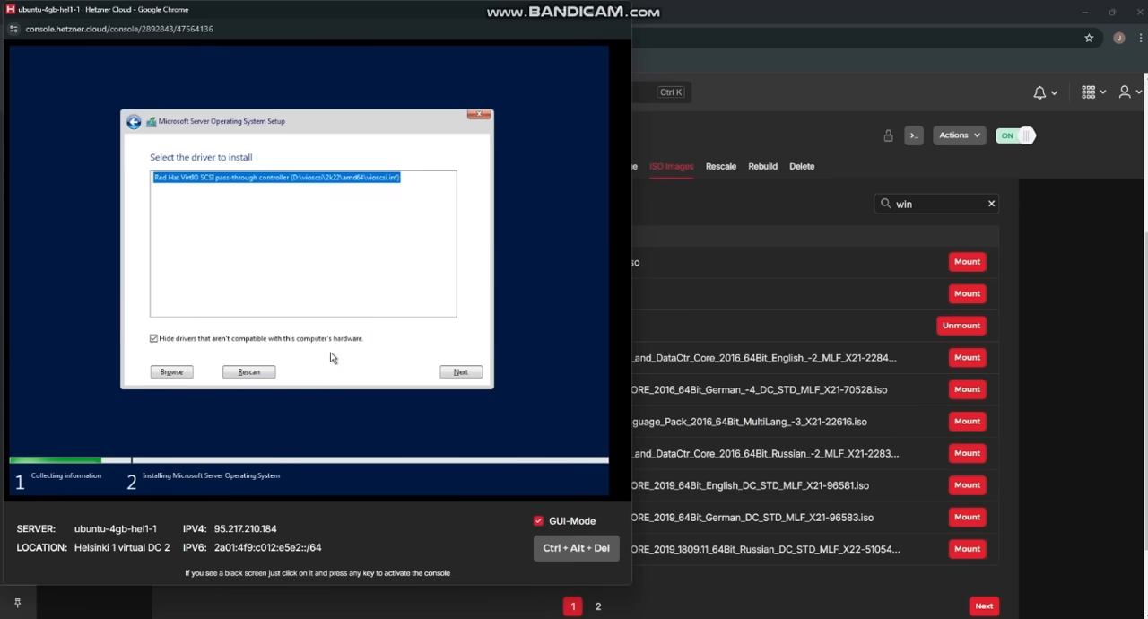
pyautogui.click(454, 375)
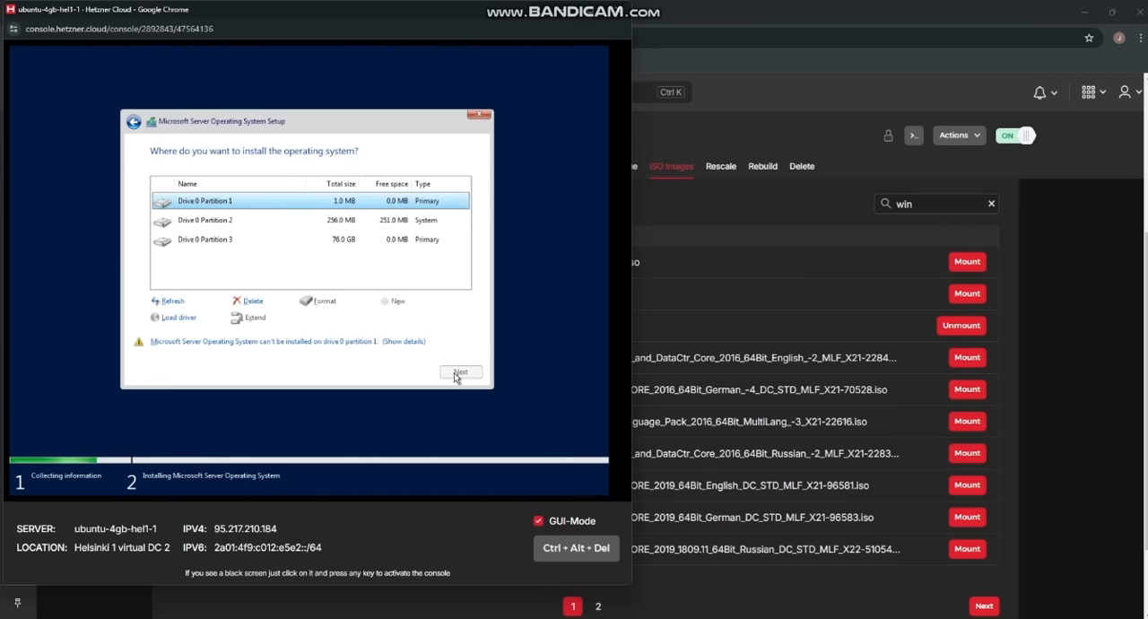
# Step: Return to the server's ISO image list and mount the Windows Server 2022 English image in place of the virtio image
pyautogui.click(695, 502)
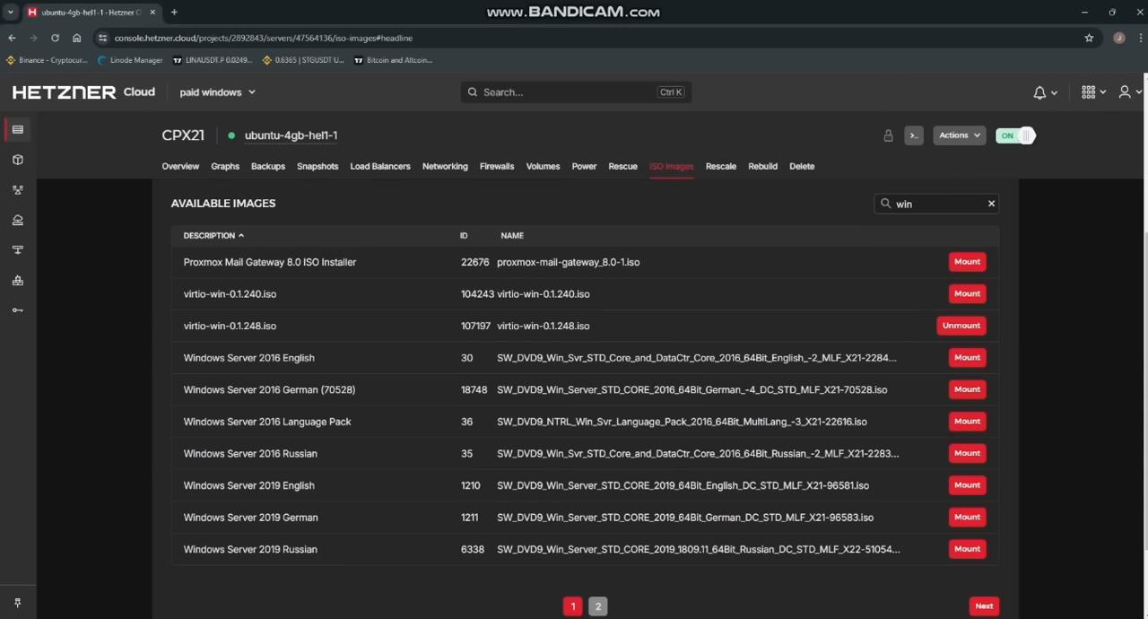
pyautogui.click(597, 606)
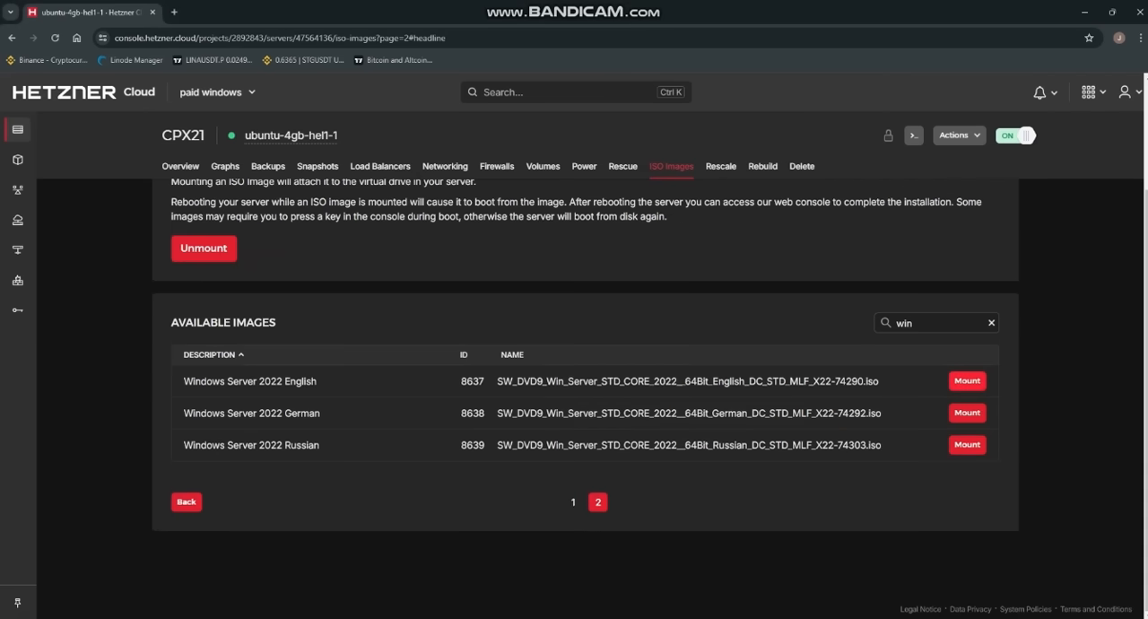
pyautogui.click(967, 380)
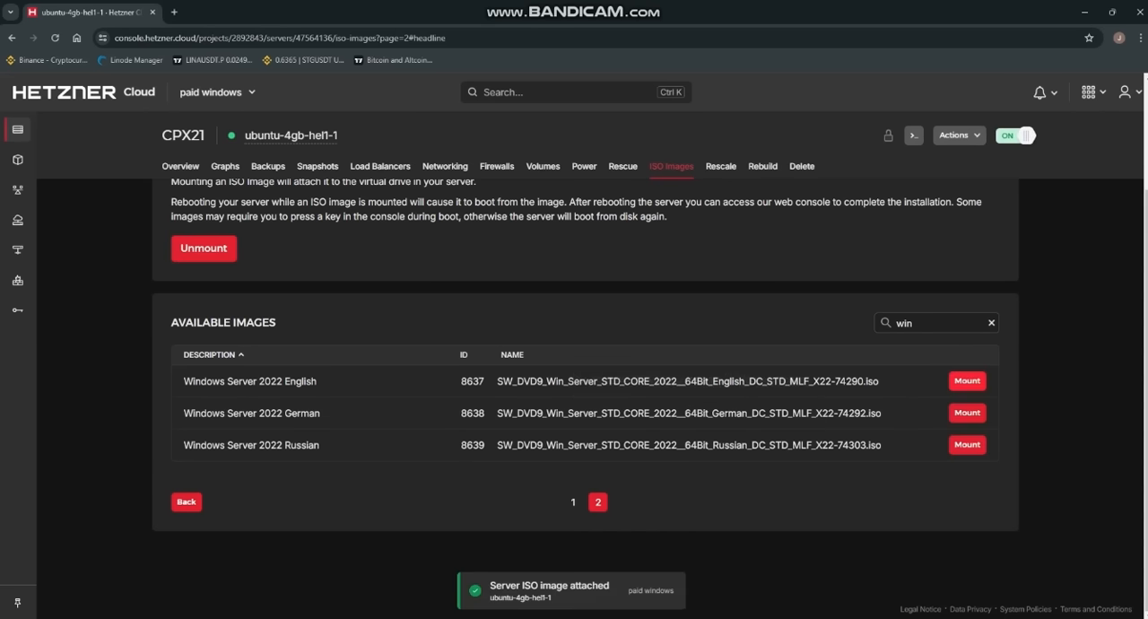
# Step: Reopen the server's console and delete all three existing partitions on Drive 0 in Windows setup
pyautogui.click(914, 135)
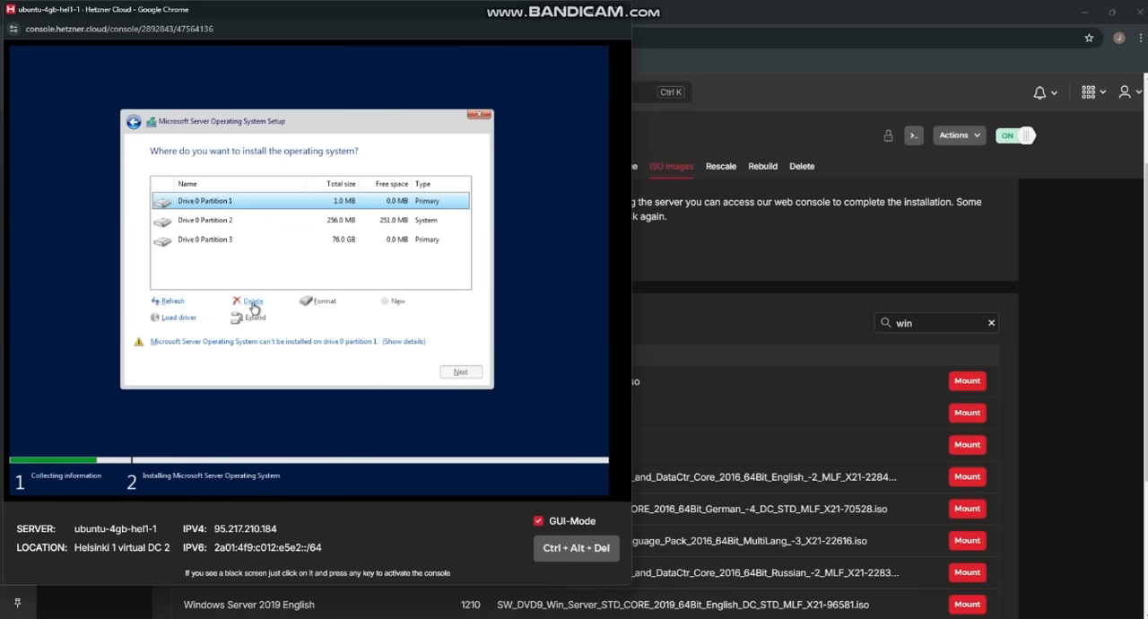
pyautogui.click(253, 302)
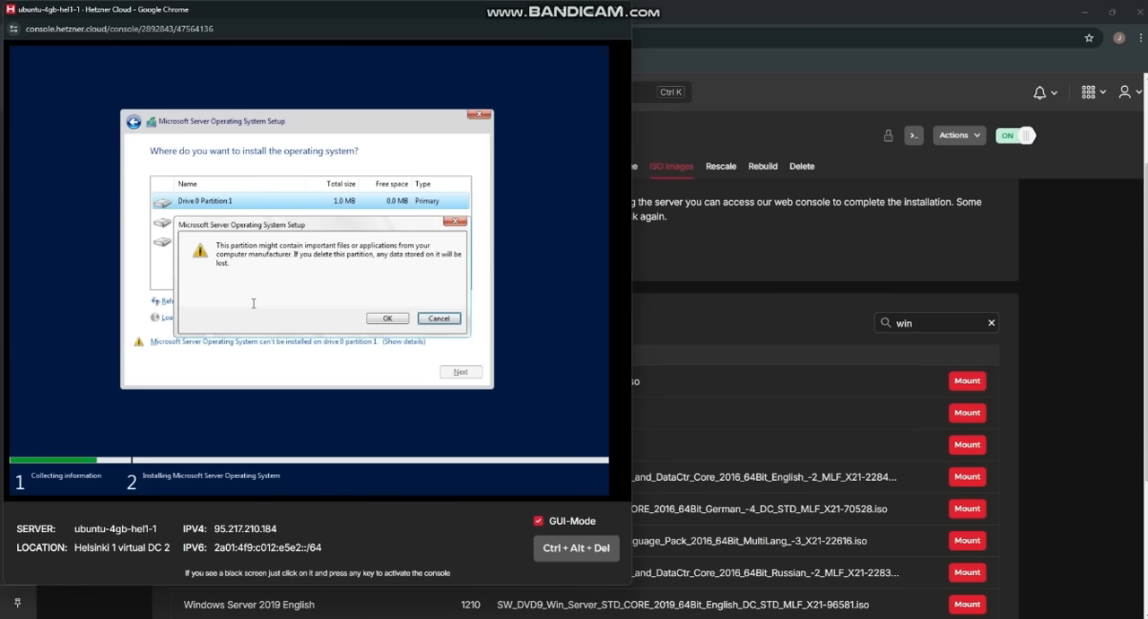
pyautogui.click(387, 318)
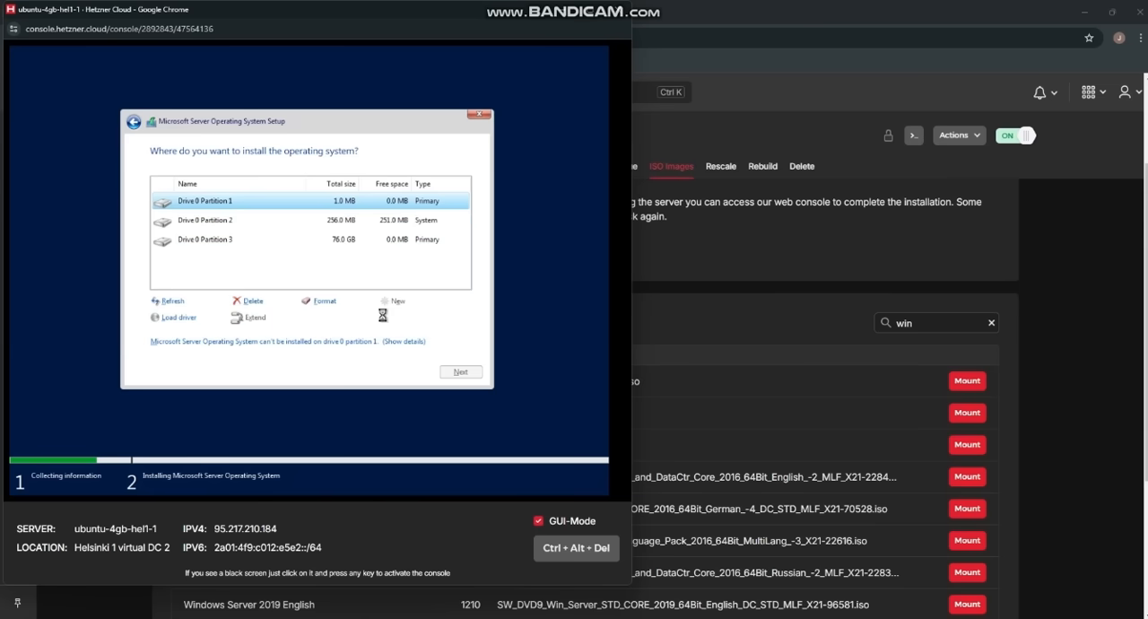
pyautogui.click(253, 302)
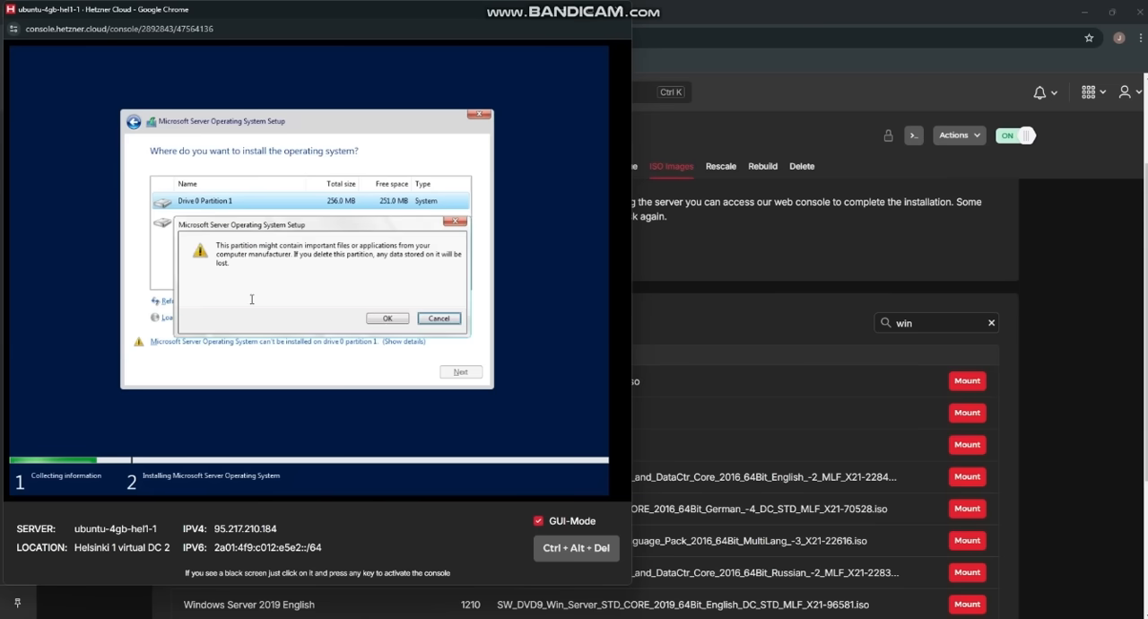
pyautogui.click(387, 320)
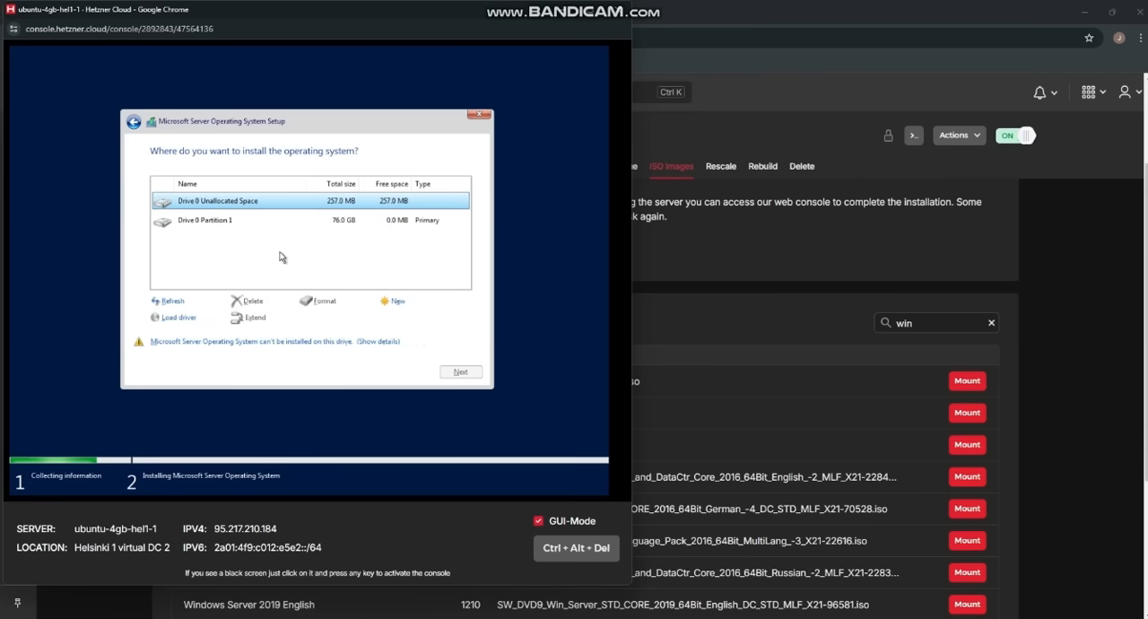
pyautogui.click(238, 229)
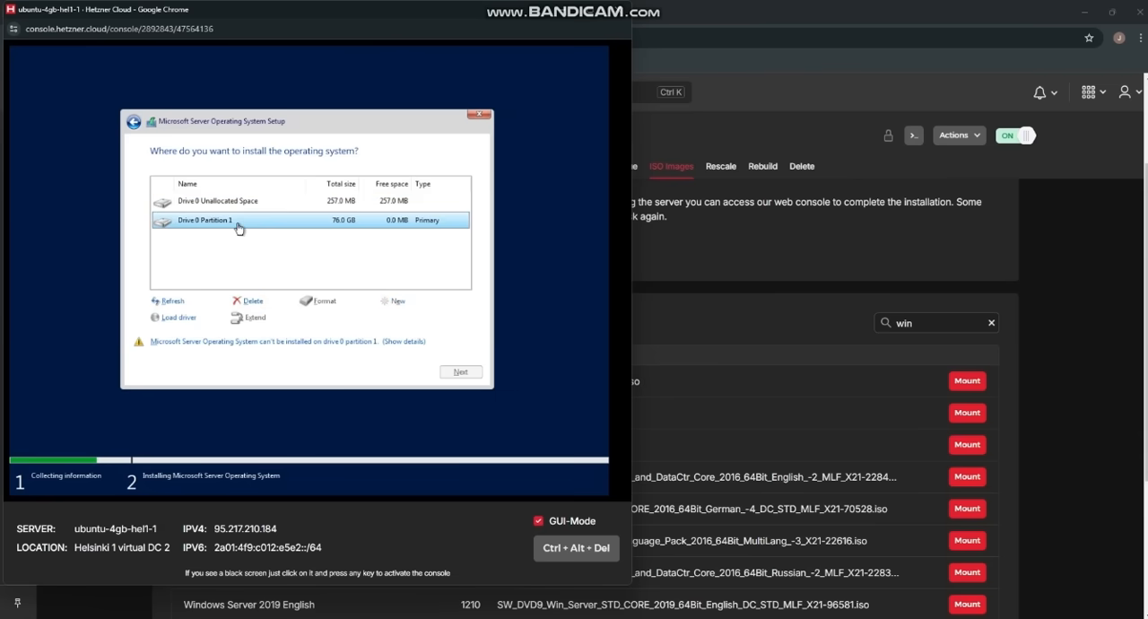
pyautogui.click(251, 302)
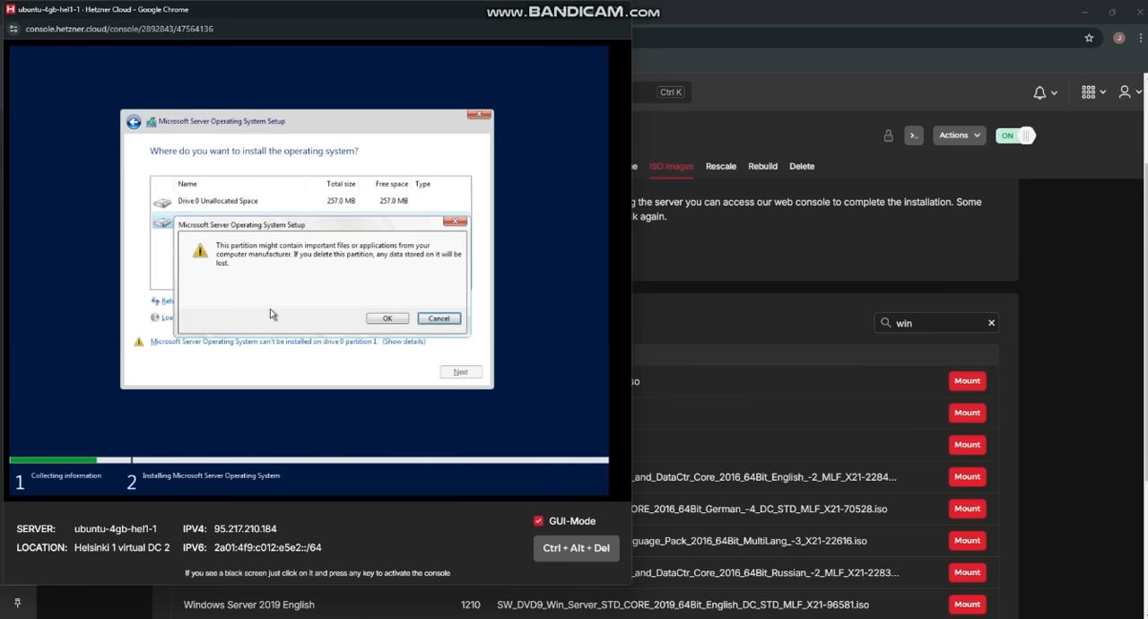
pyautogui.click(386, 319)
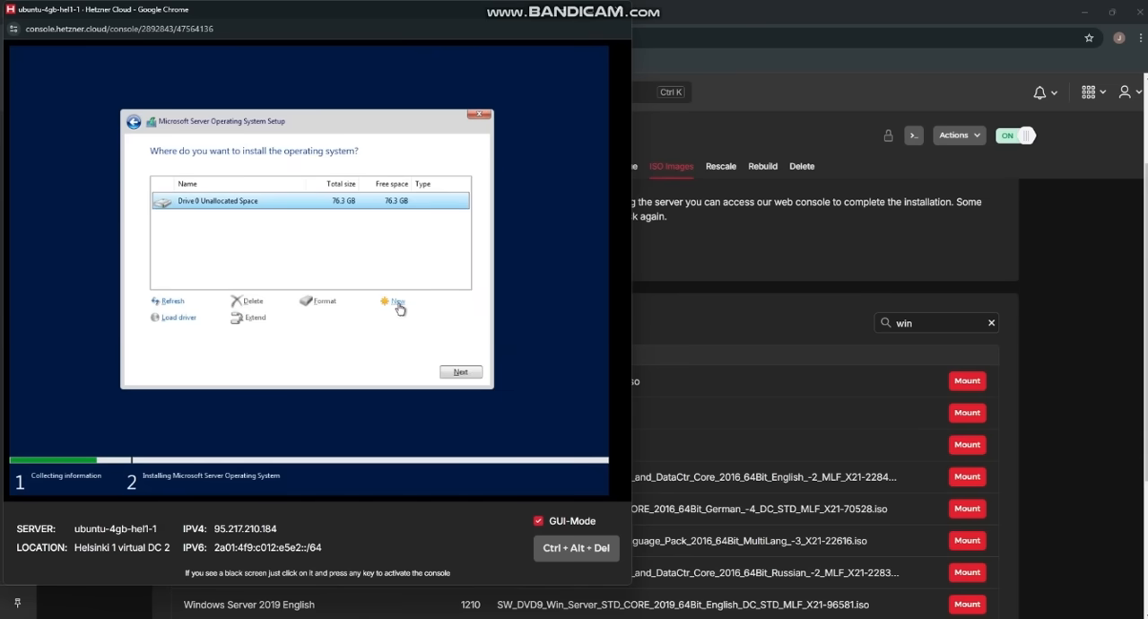
# Step: Create a new 78127 MB partition in Drive 0's unallocated space and start installing the operating system on the primary partition
pyautogui.click(398, 303)
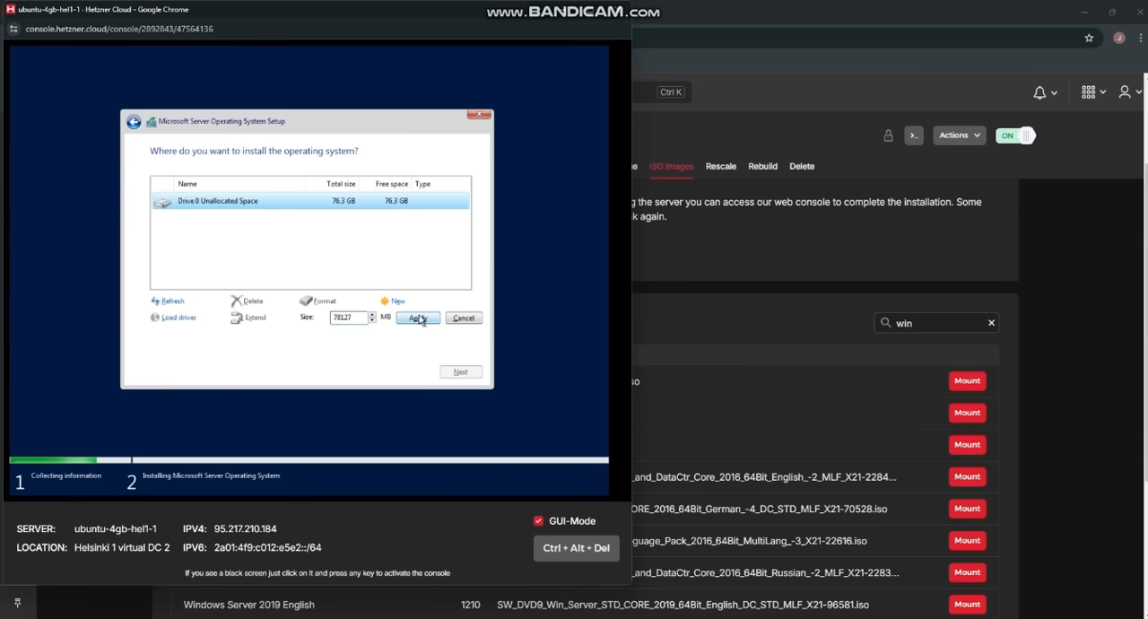
pyautogui.click(418, 318)
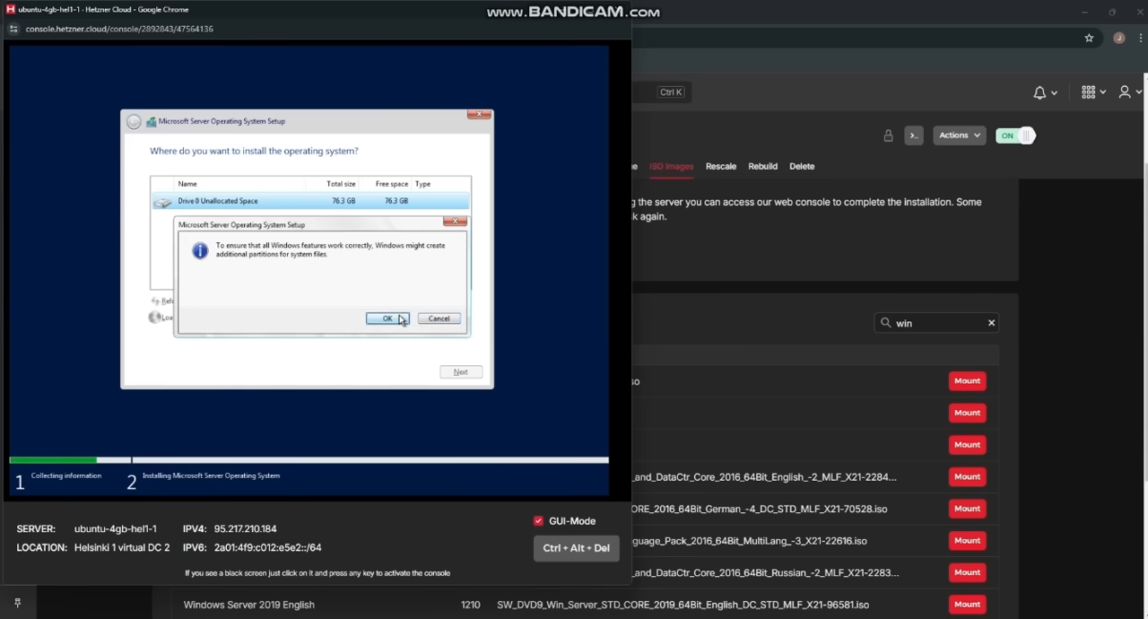
pyautogui.click(388, 319)
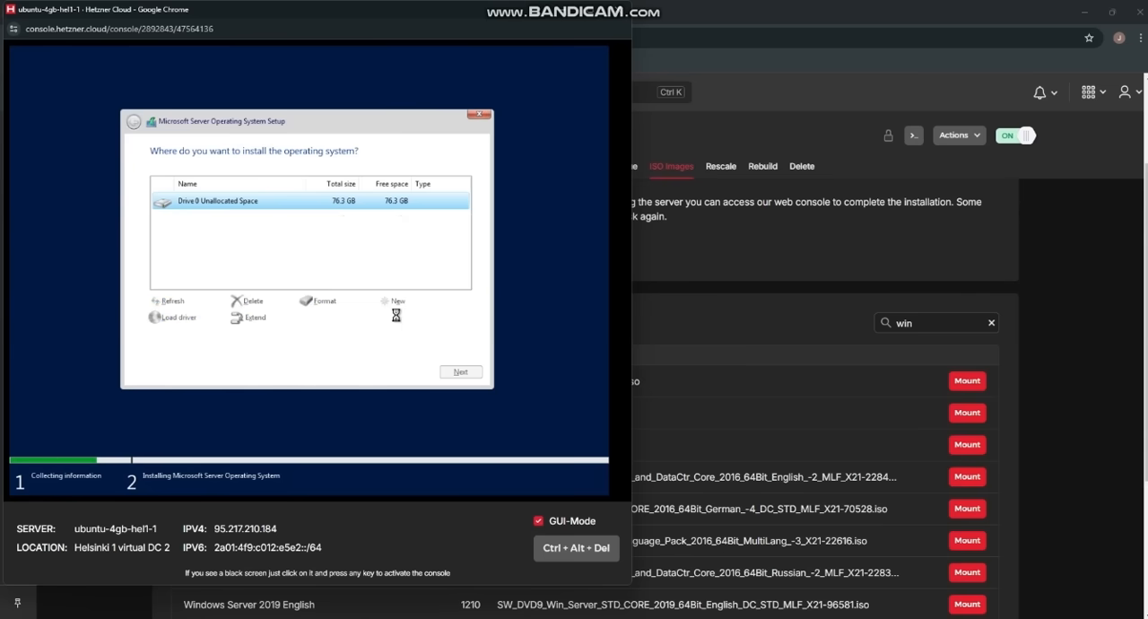
pyautogui.click(461, 371)
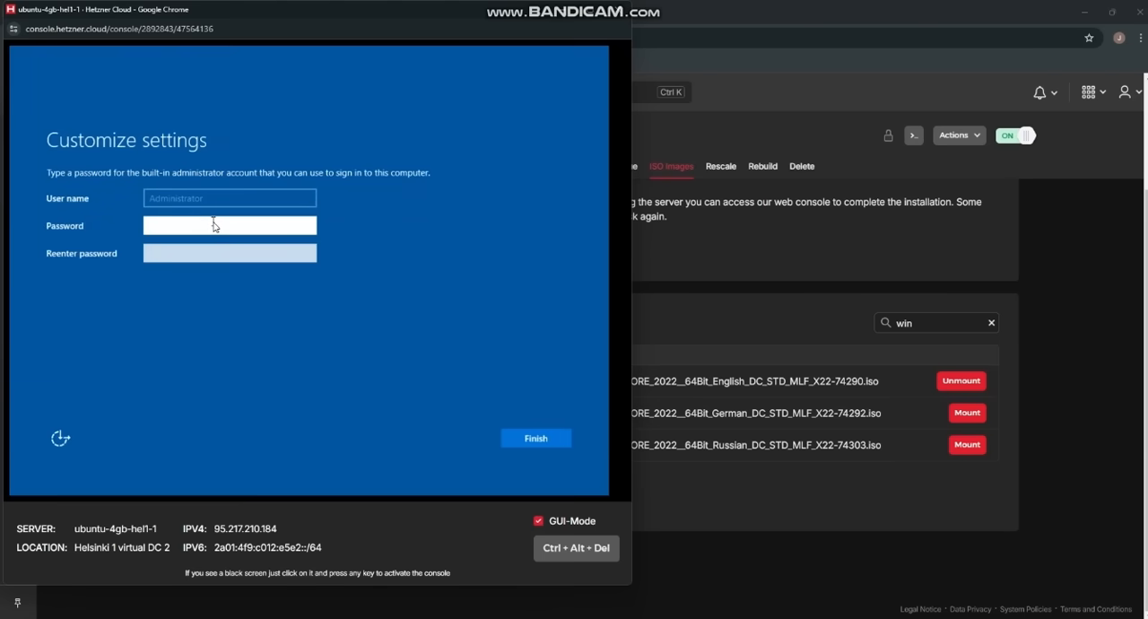
# Step: Set the built-in Administrator account's password, re-enter it, check both entries and finish customizing the settings
pyautogui.write('Passw')
pyautogui.click(307, 226)
pyautogui.moveTo(310, 230); pyautogui.dragTo(225, 231)
pyautogui.write('i')
pyautogui.write('••••')
pyautogui.click(223, 256)
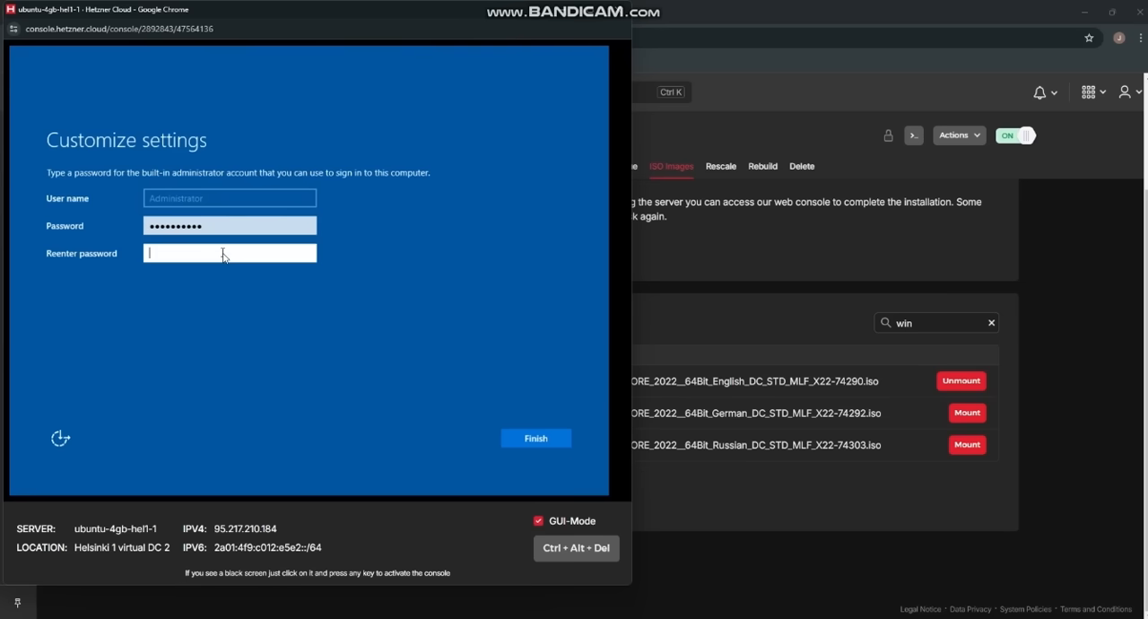
pyautogui.write('••••••••••')
pyautogui.click(307, 254)
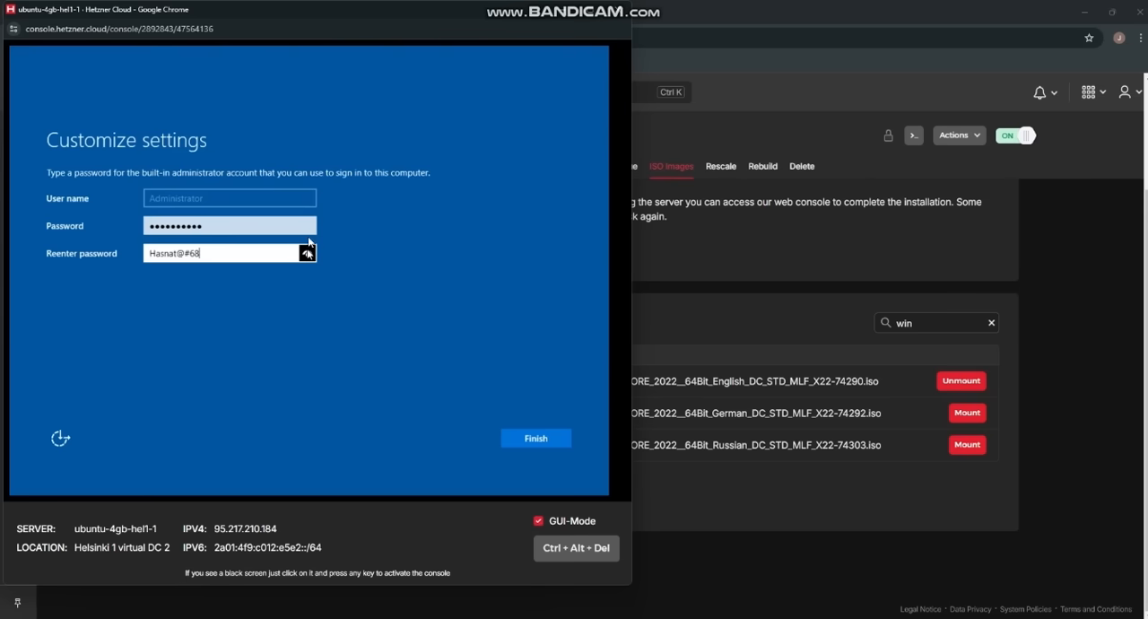
pyautogui.click(306, 226)
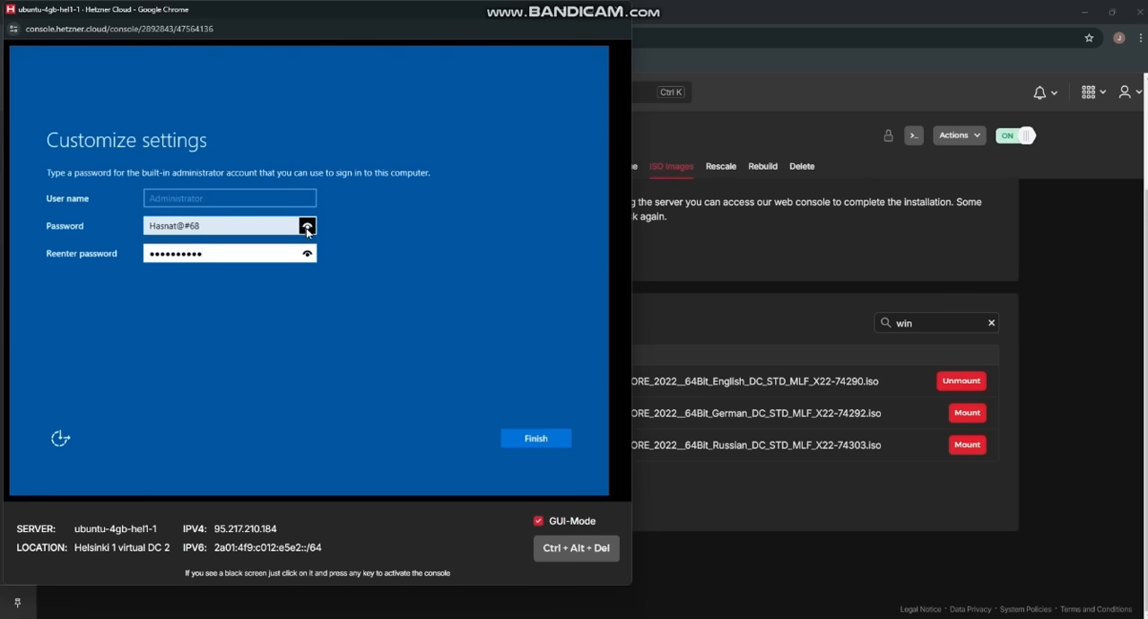
pyautogui.click(535, 437)
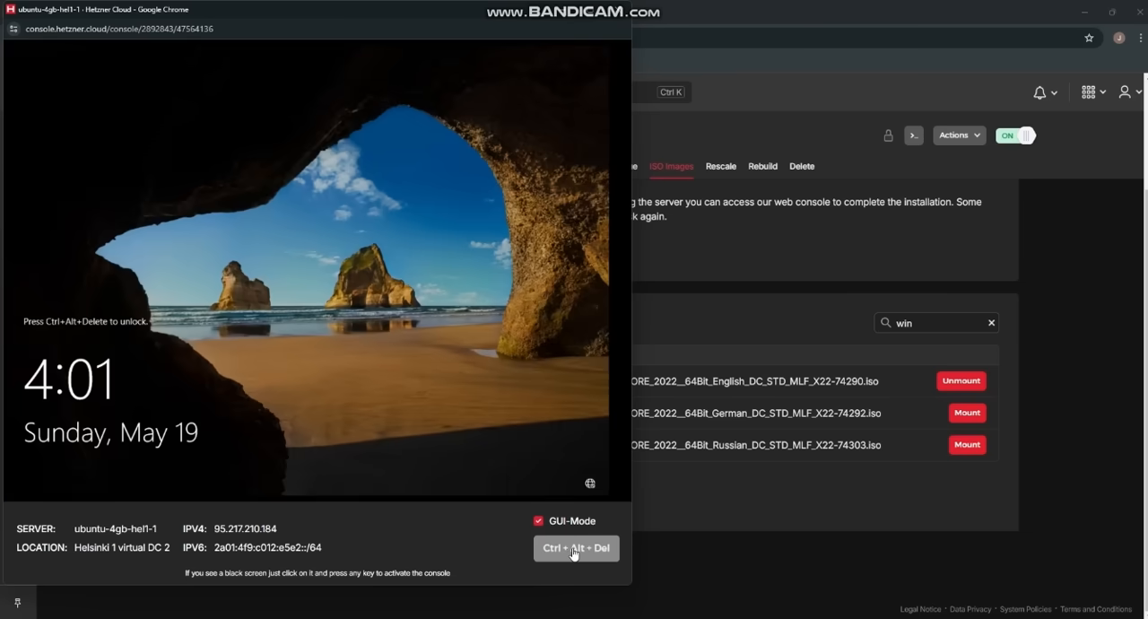
# Step: Unlock the server, sign in as Administrator with the account password and dismiss Server Manager's Windows Admin Center notice
pyautogui.click(574, 548)
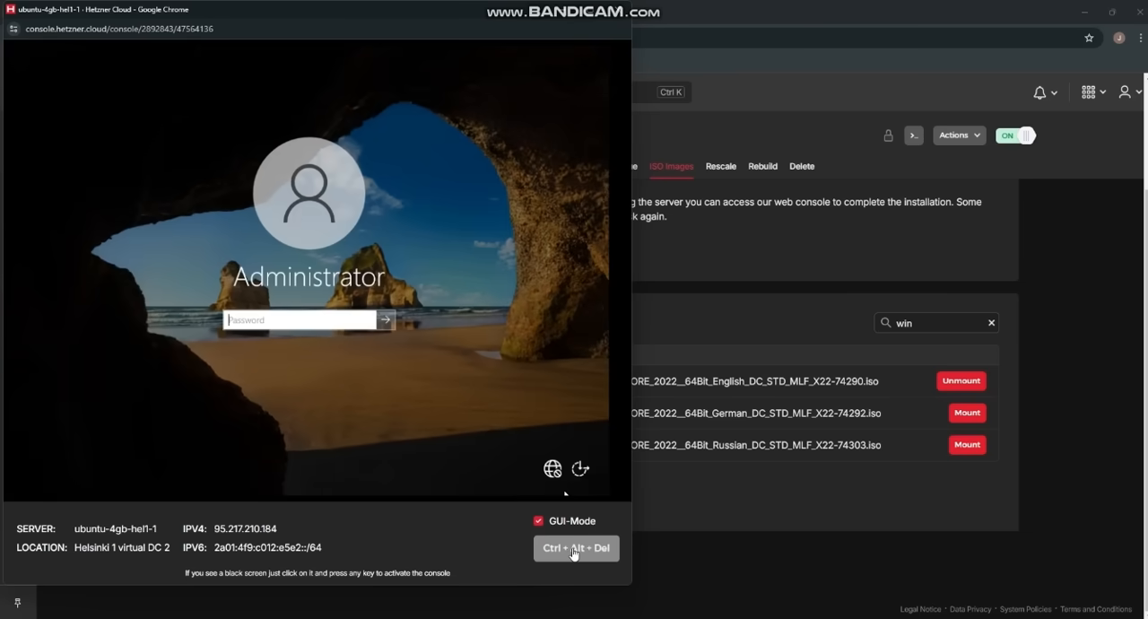
pyautogui.click(318, 323)
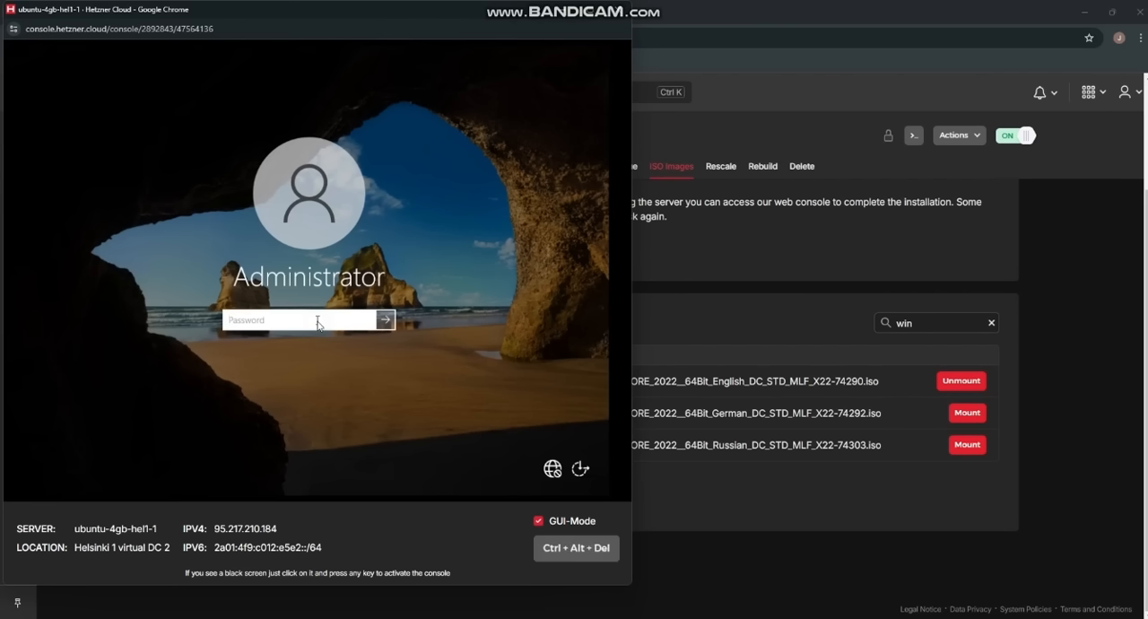
pyautogui.write('••••••••••')
pyautogui.press('Return')
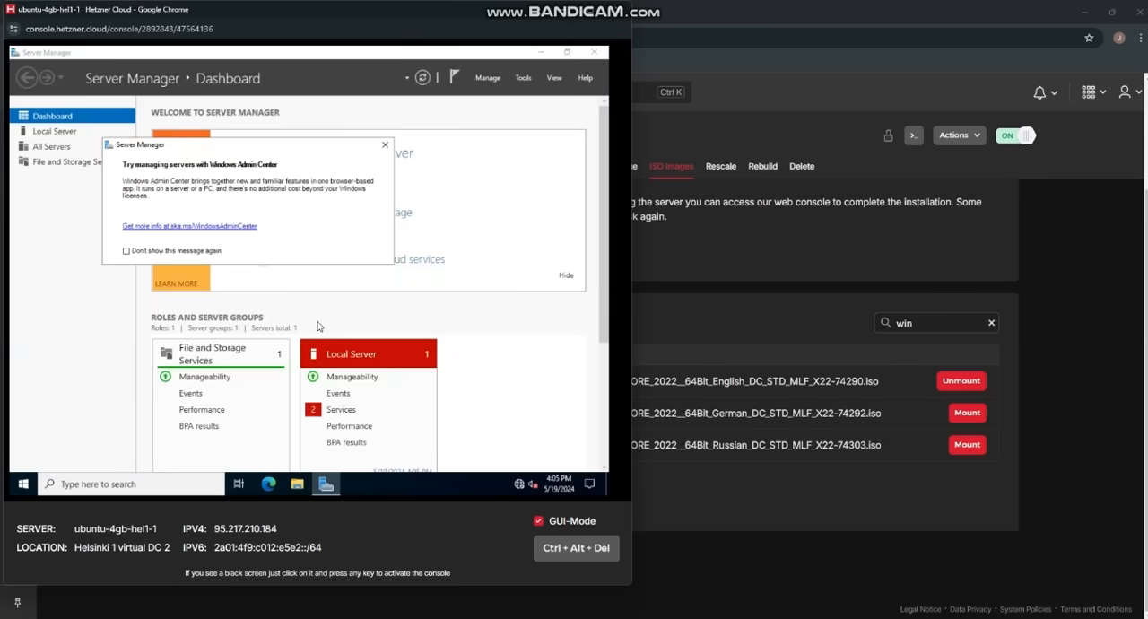
pyautogui.click(391, 145)
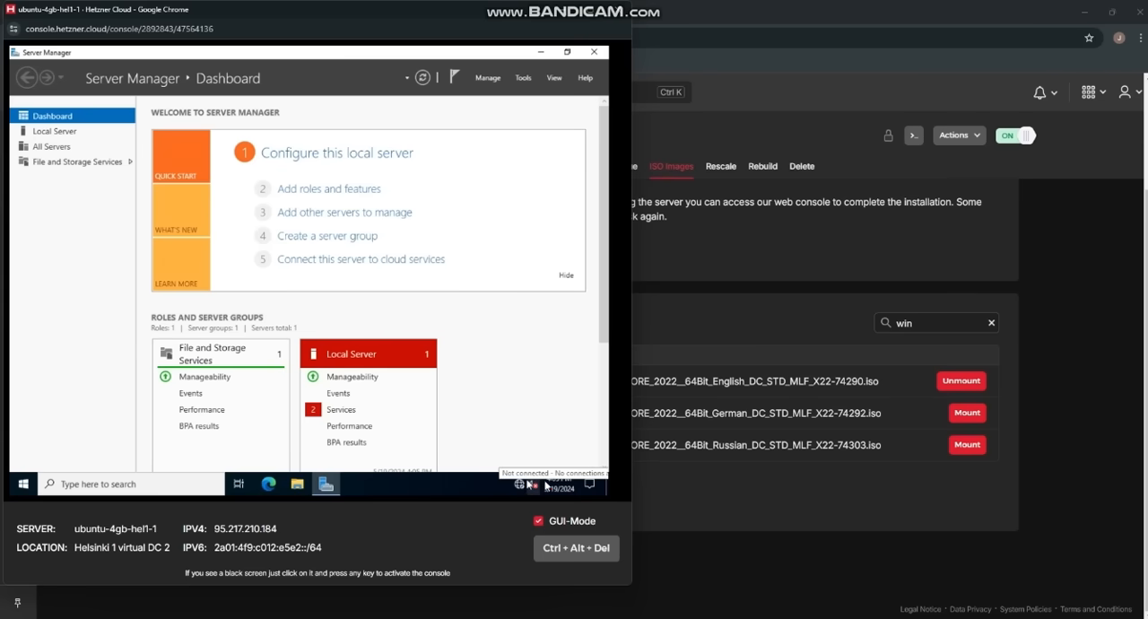
# Step: Return to the first page of the server's available ISO images and mount virtio-win-0.1.248.iso
pyautogui.click(830, 570)
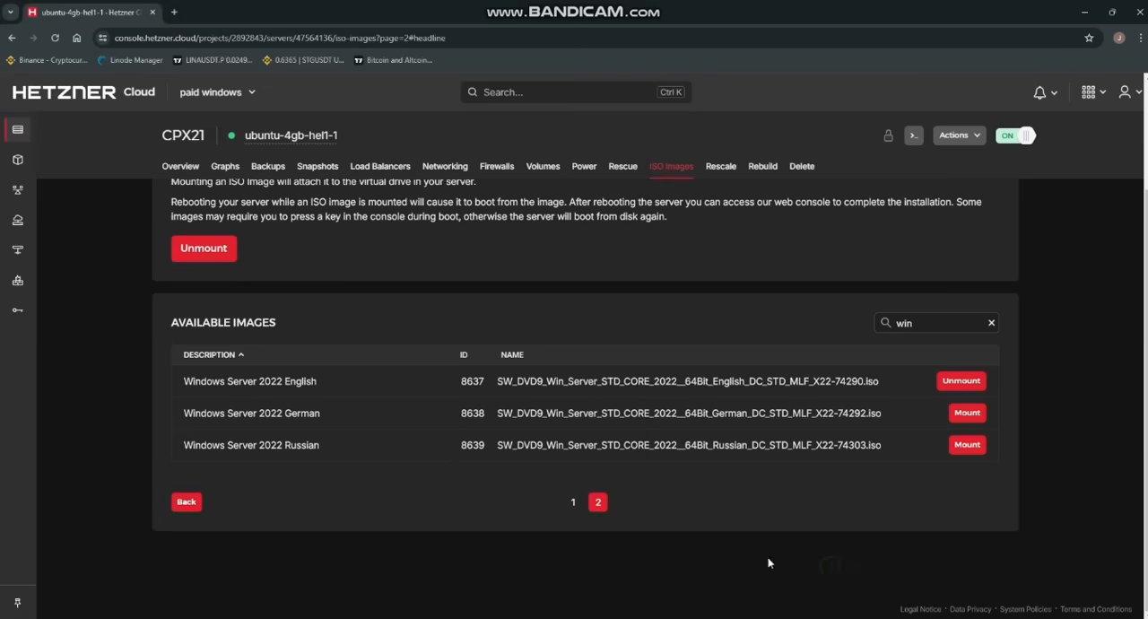
pyautogui.click(571, 502)
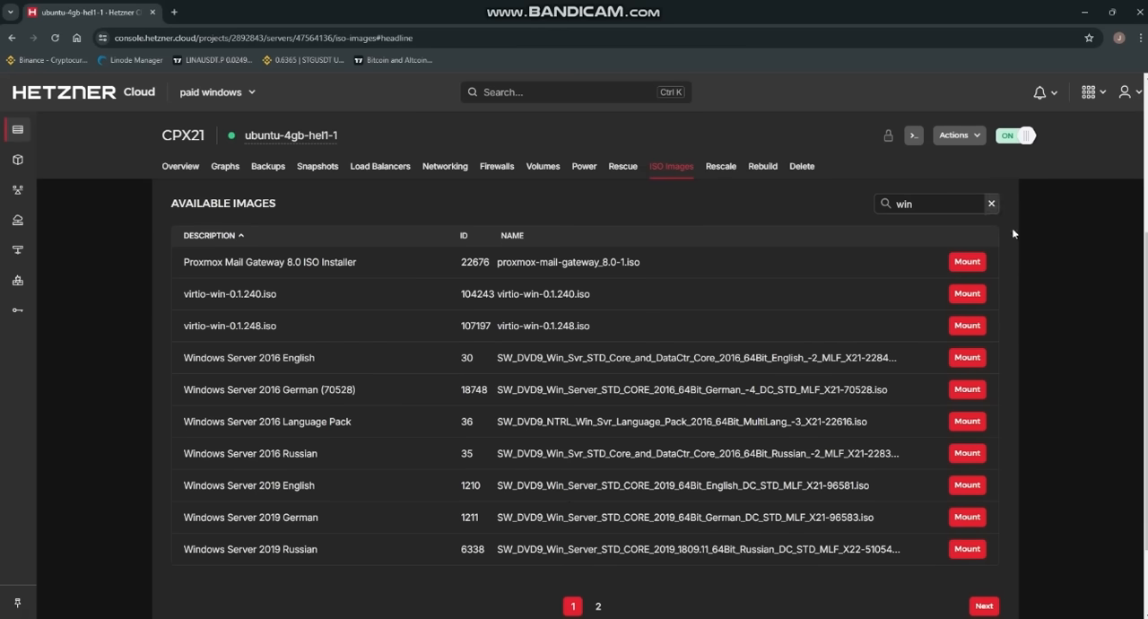
pyautogui.click(963, 327)
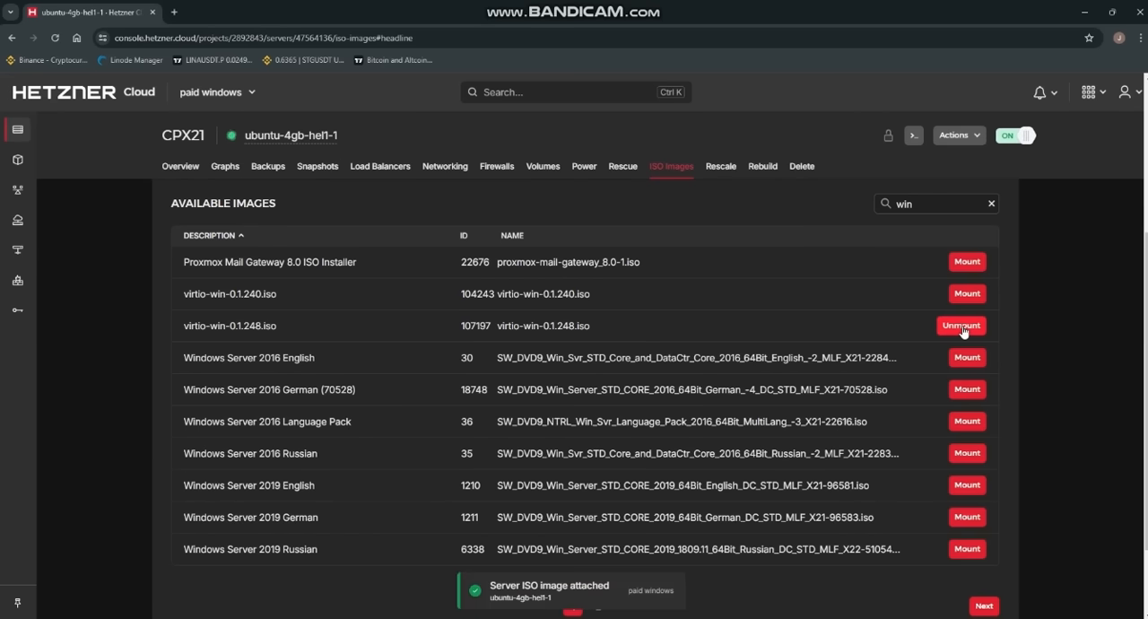
# Step: Open the server's remote console and launch Device Manager in the installed Windows
pyautogui.click(913, 135)
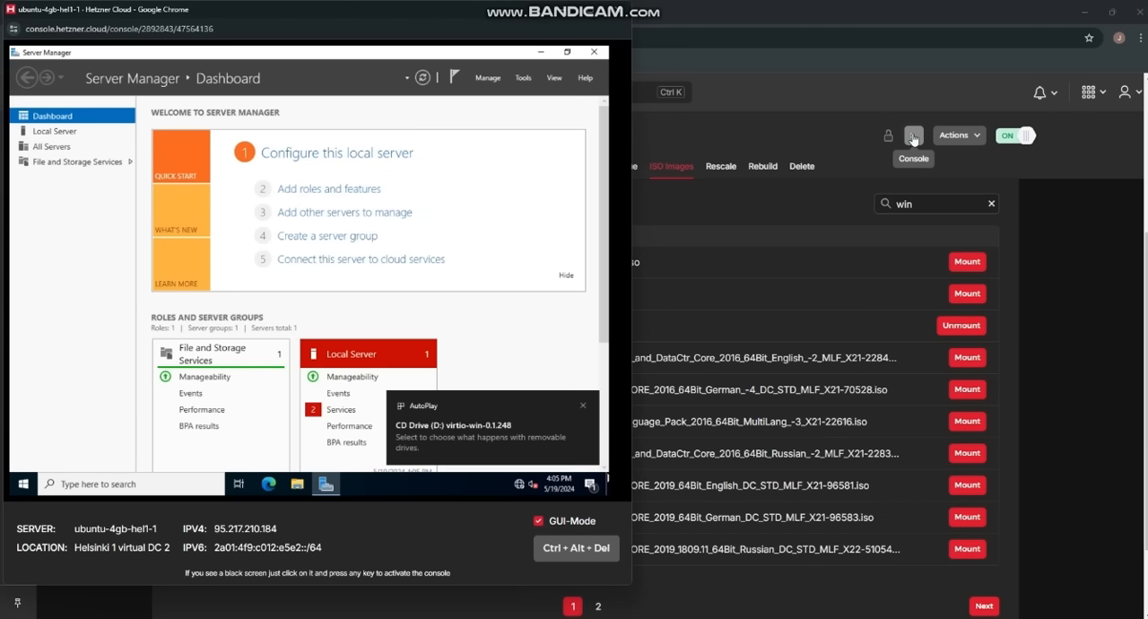
pyautogui.rightClick(21, 485)
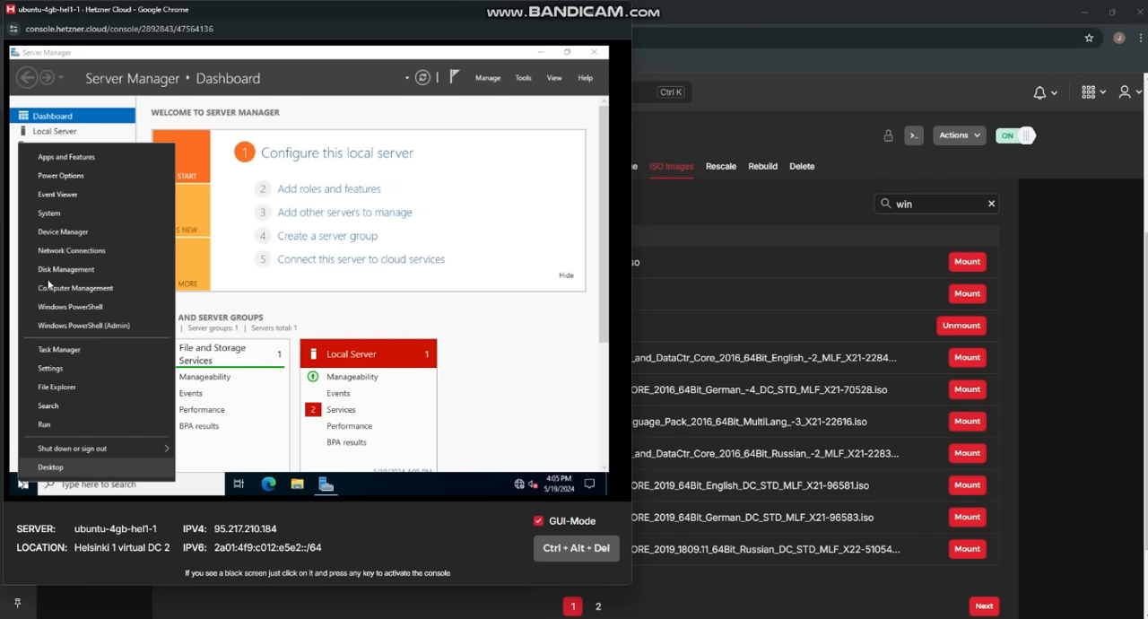
pyautogui.click(63, 231)
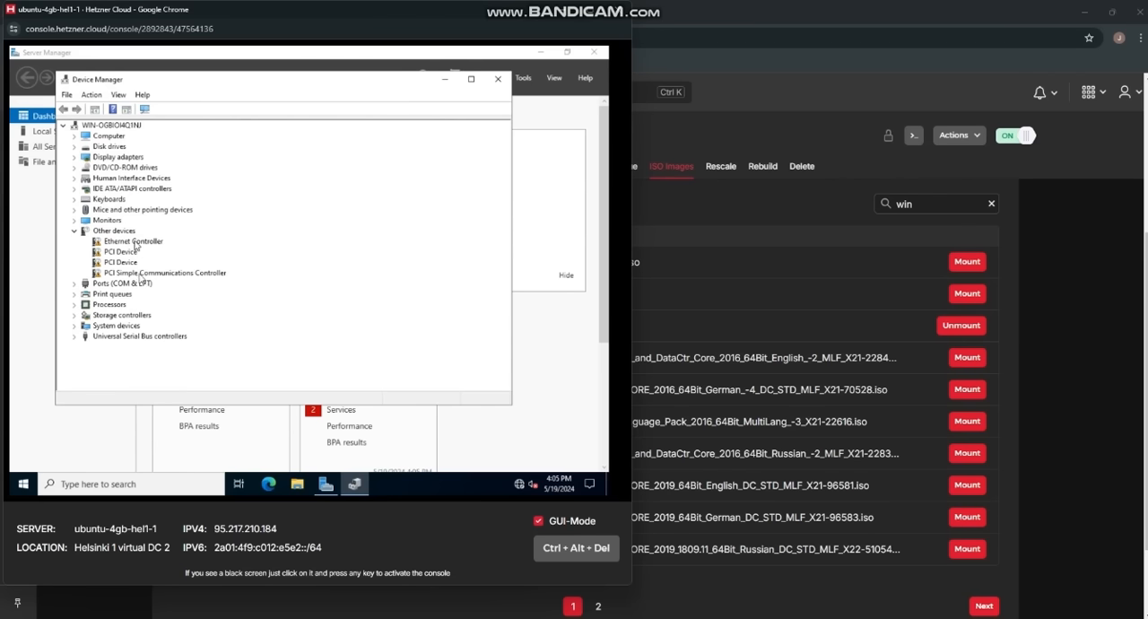
# Step: Update the Ethernet Controller's driver from the virtio-win-0.1.248 CD drive (D:), including subfolders, and allow the PC to be discoverable on the network
pyautogui.click(134, 242)
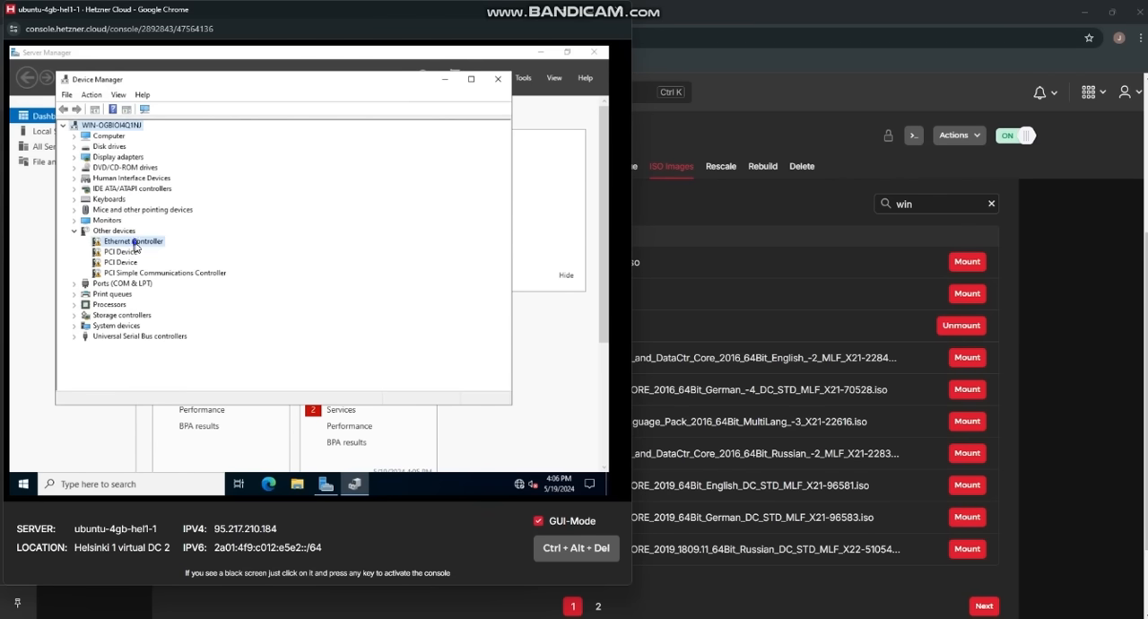
pyautogui.rightClick(134, 246)
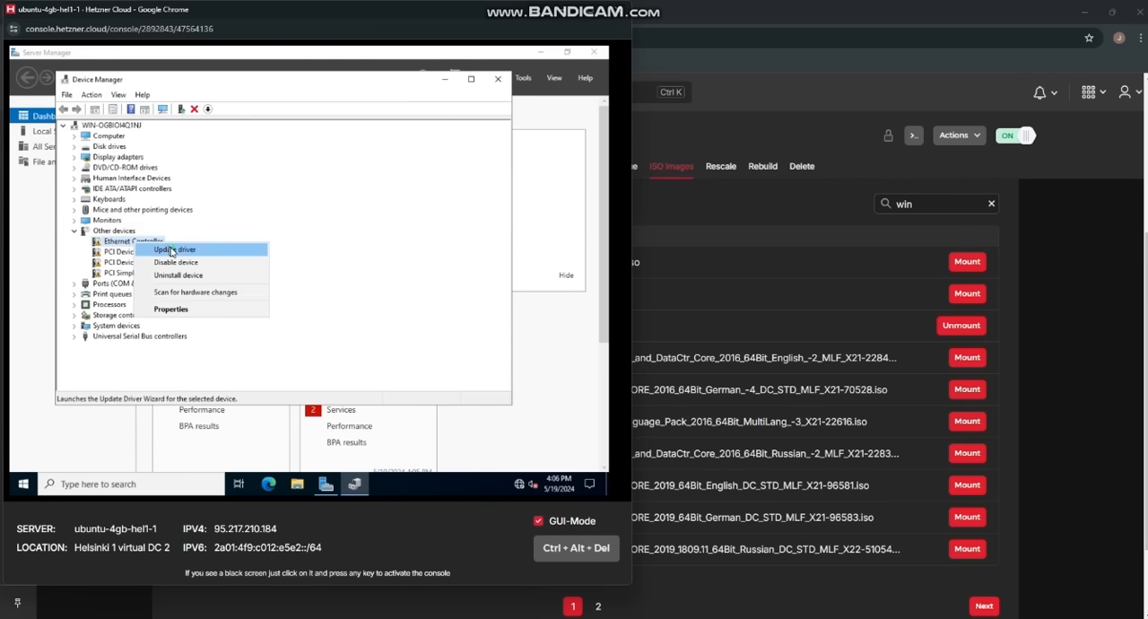
pyautogui.click(172, 250)
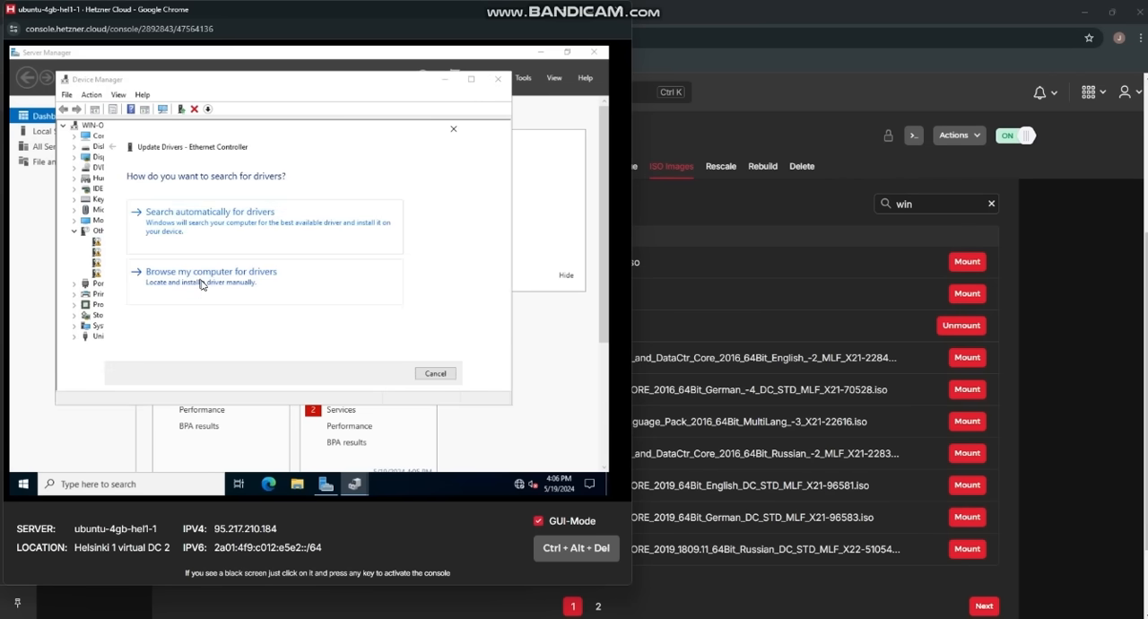
pyautogui.click(201, 284)
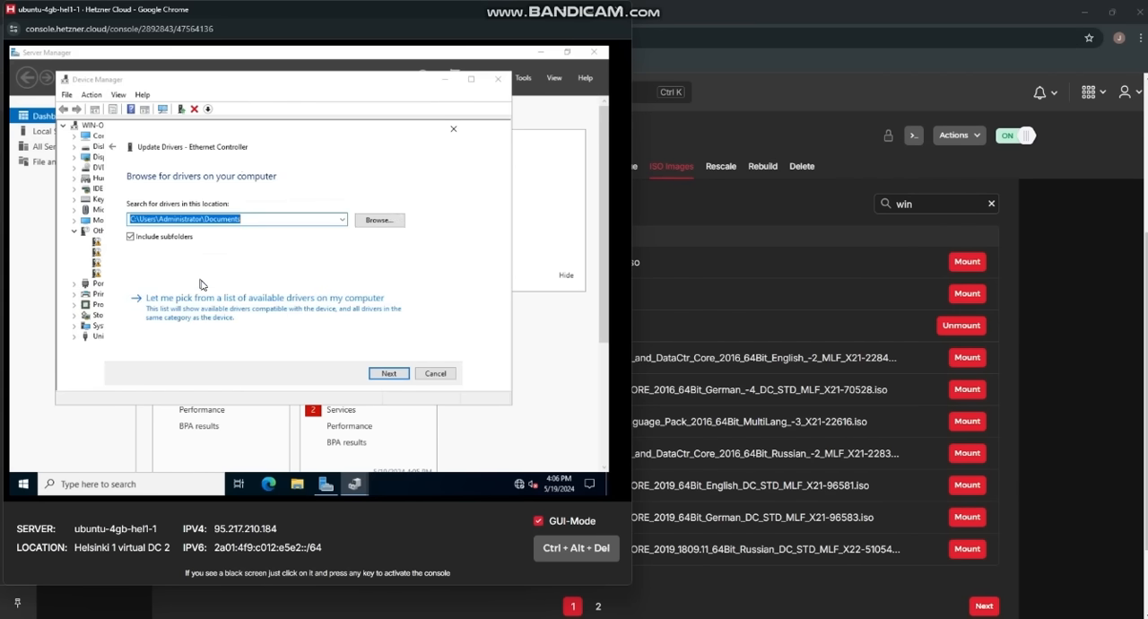
pyautogui.click(388, 221)
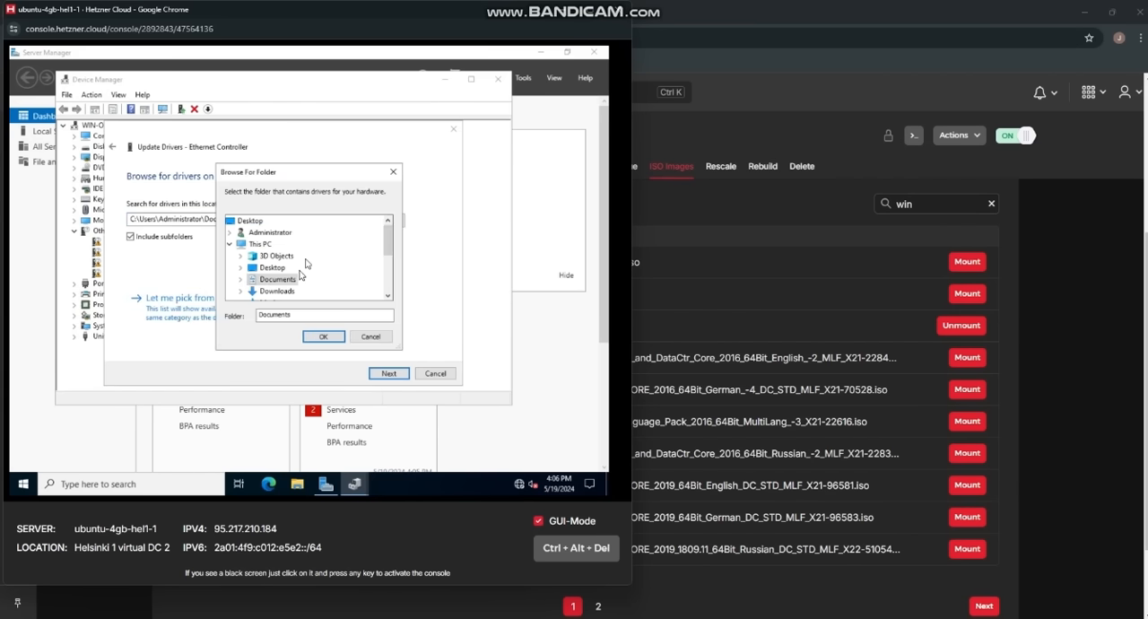
pyautogui.scroll(-3, 305, 263)
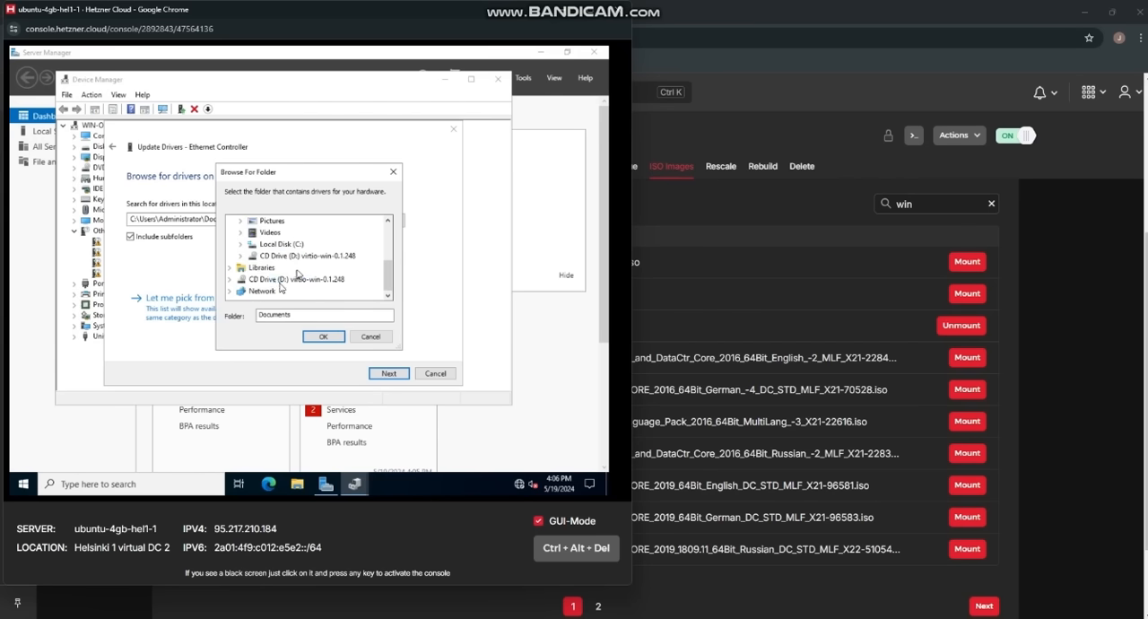
pyautogui.doubleClick(272, 281)
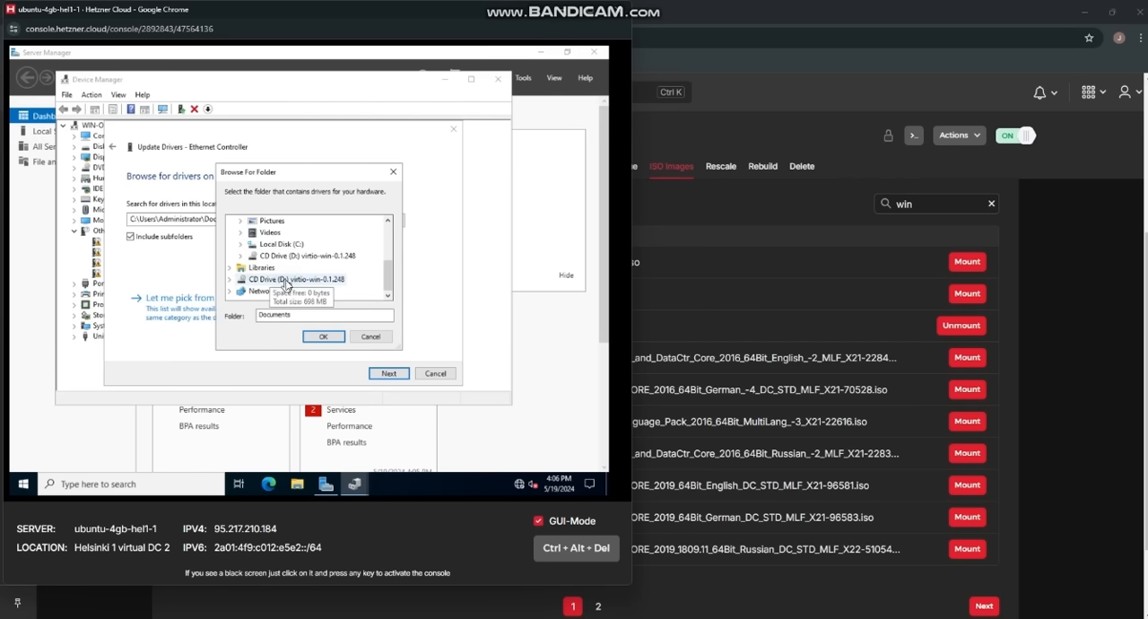
pyautogui.click(326, 338)
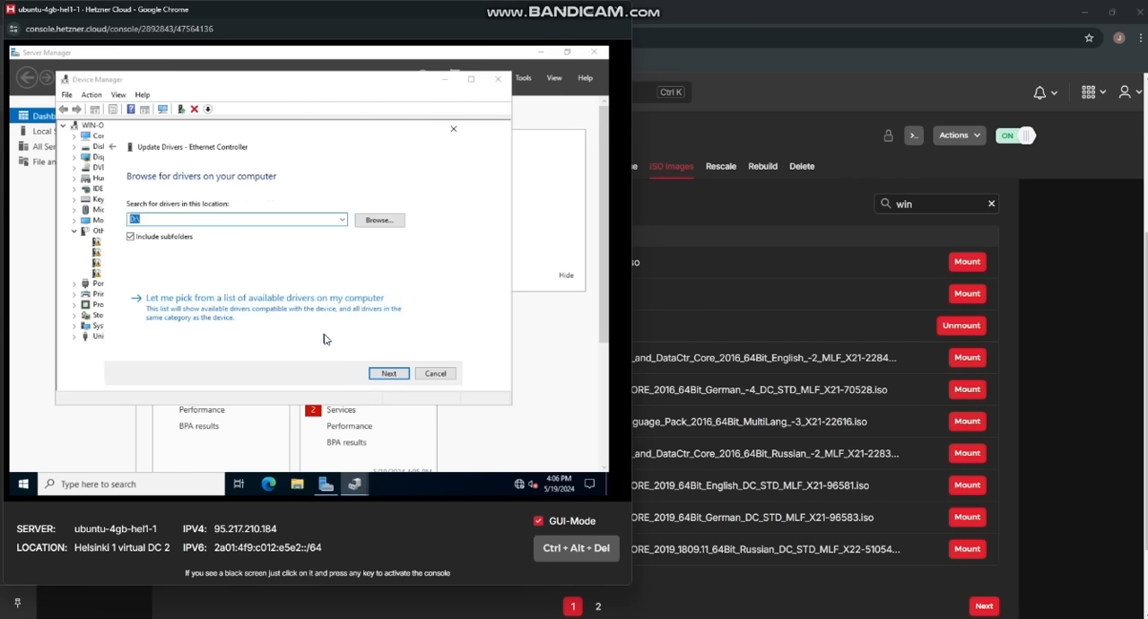
pyautogui.click(385, 374)
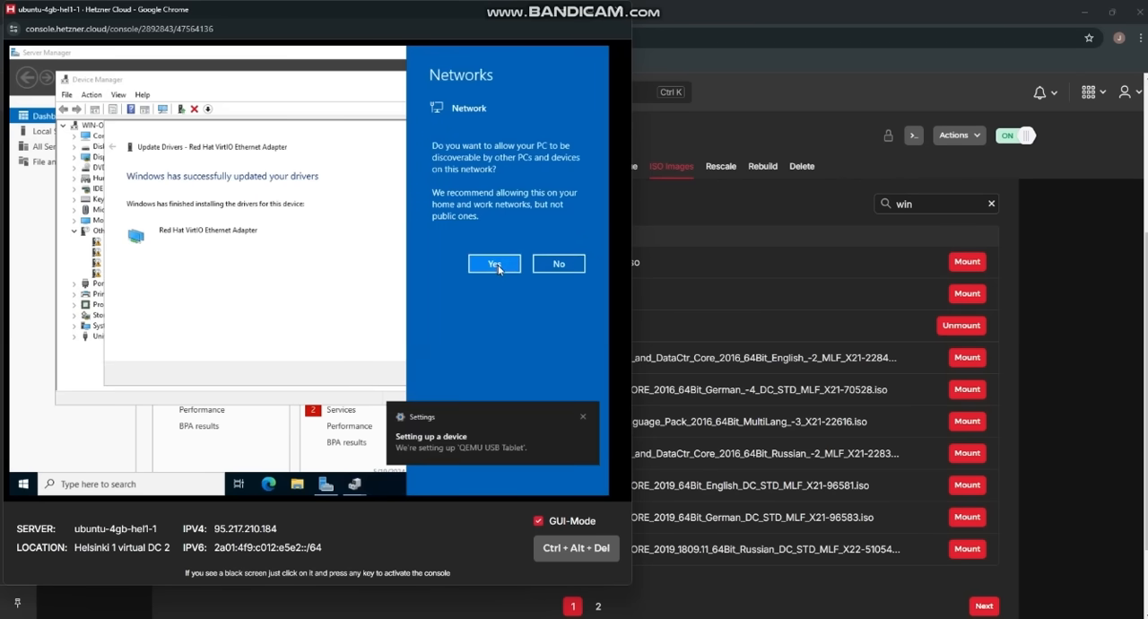
pyautogui.click(499, 268)
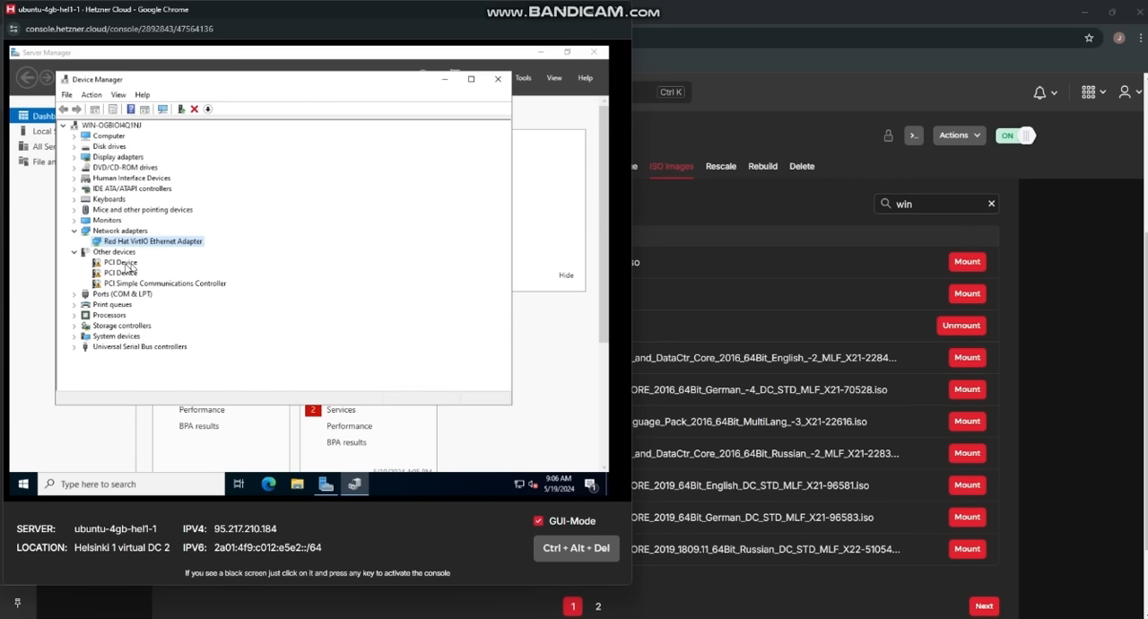
# Step: Update the driver of the first PCI Device under Other devices, searching D:\ with subfolders included
pyautogui.click(124, 263)
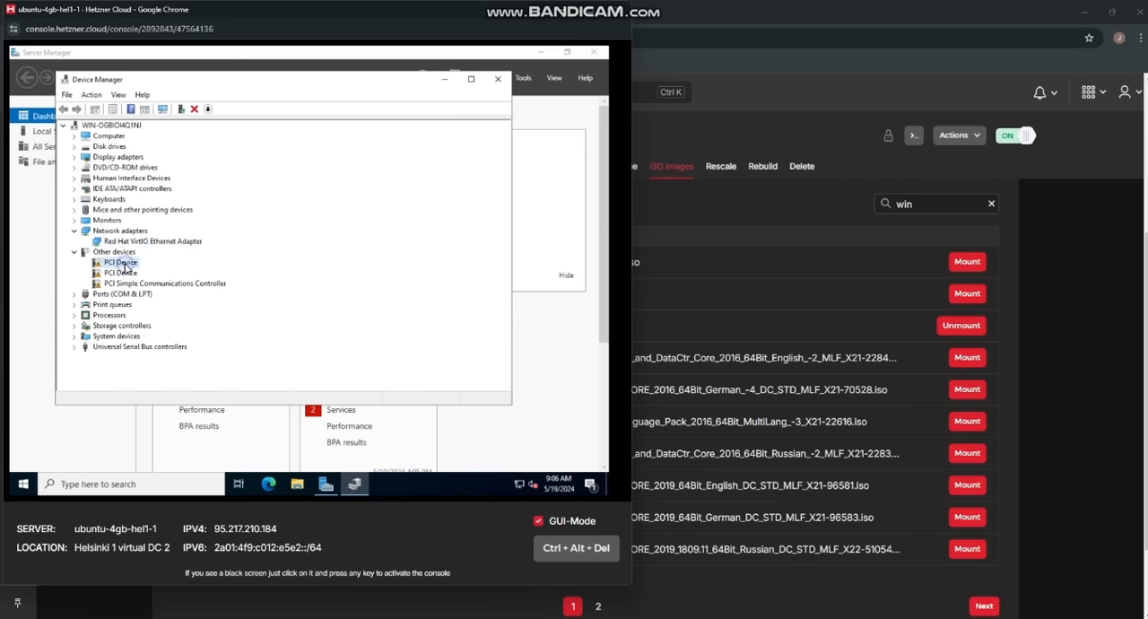
pyautogui.rightClick(125, 264)
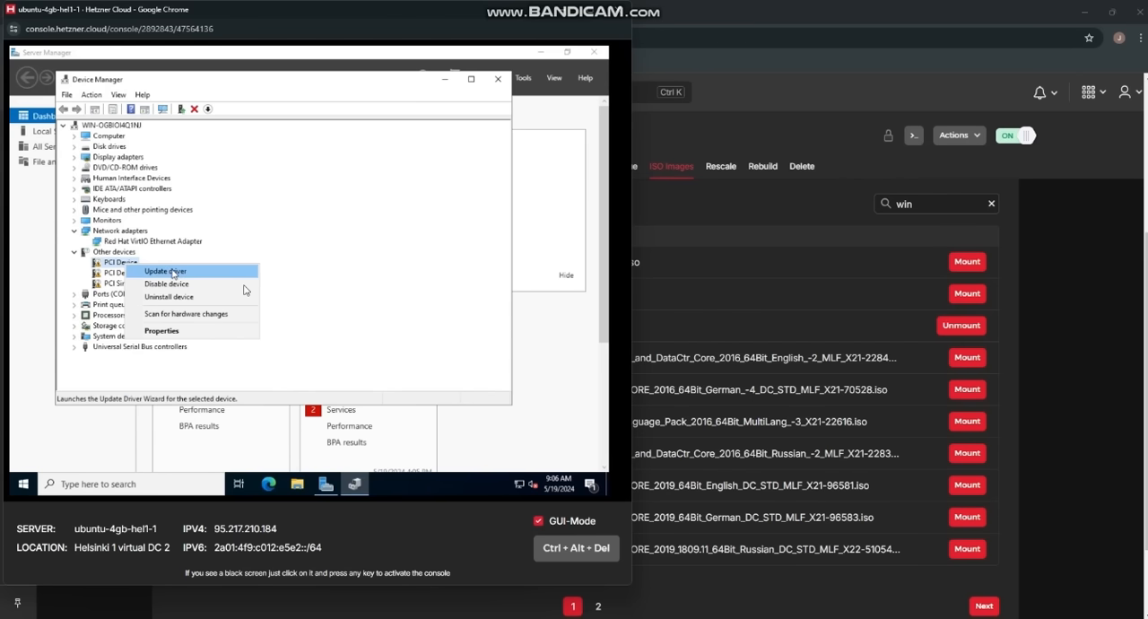
pyautogui.click(174, 272)
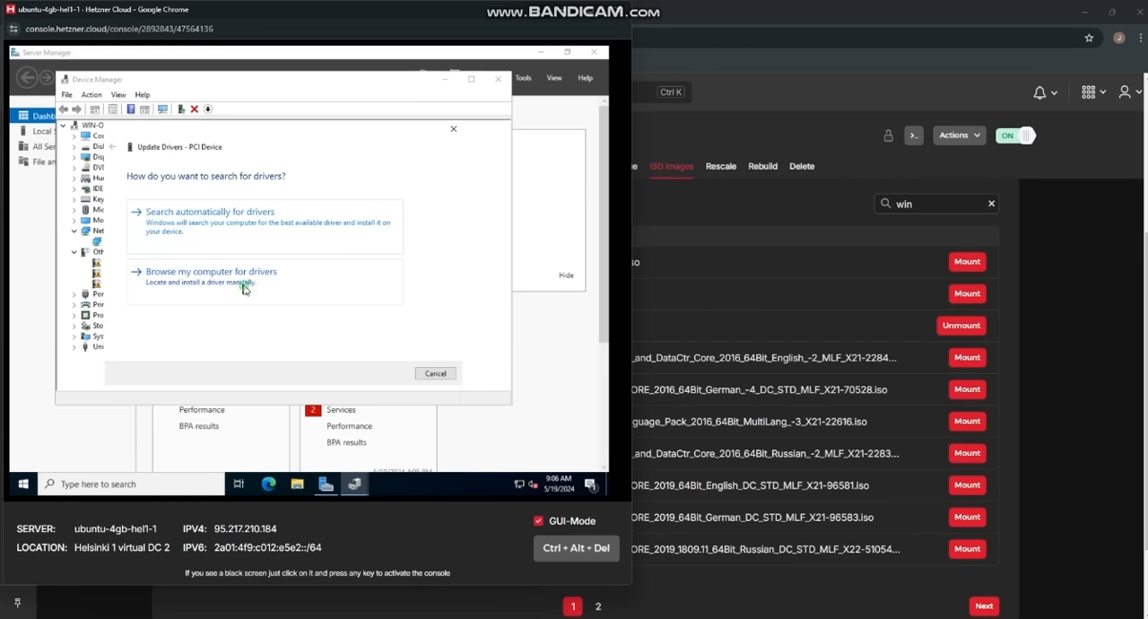
pyautogui.click(243, 287)
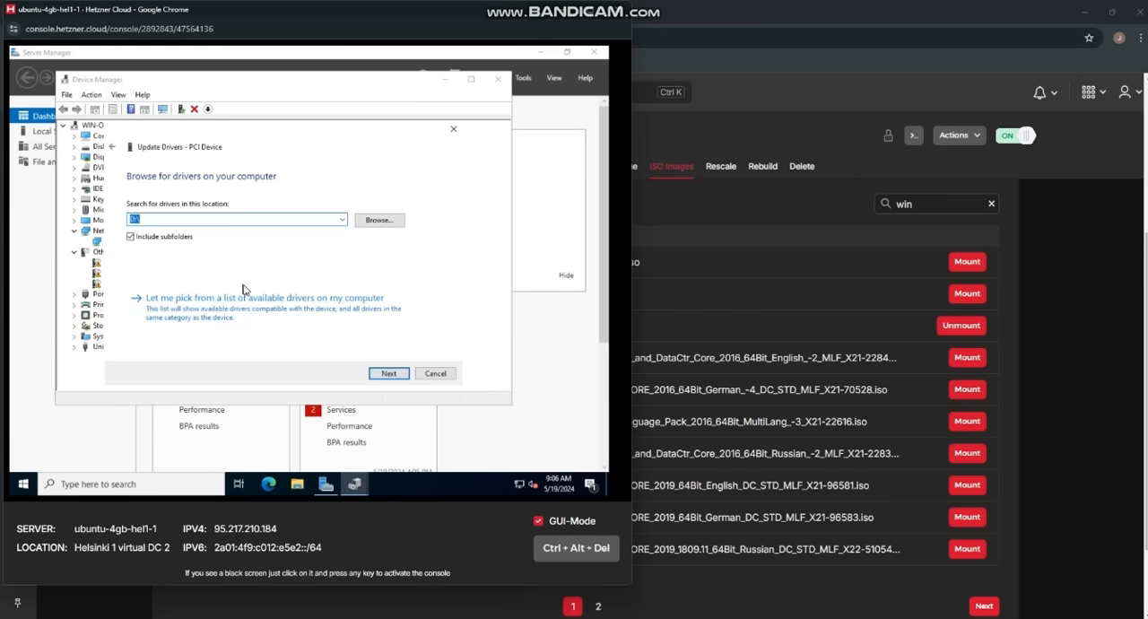
pyautogui.click(389, 374)
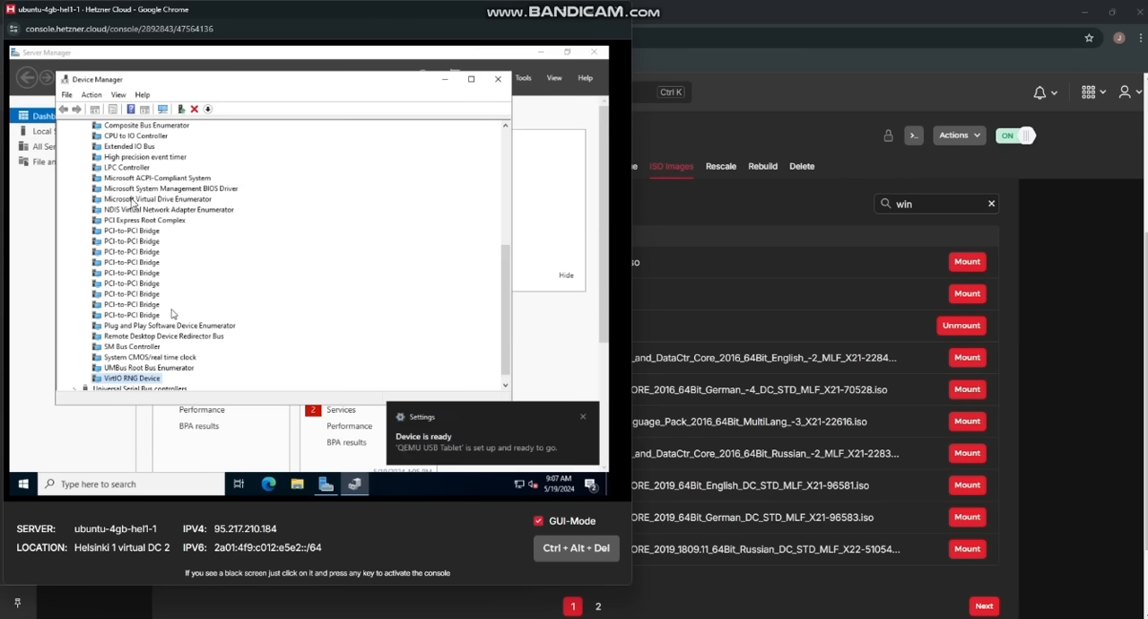
# Step: Update the remaining PCI Device's driver from D:\ with subfolders included and close the driver wizard
pyautogui.scroll(7, 132, 203)
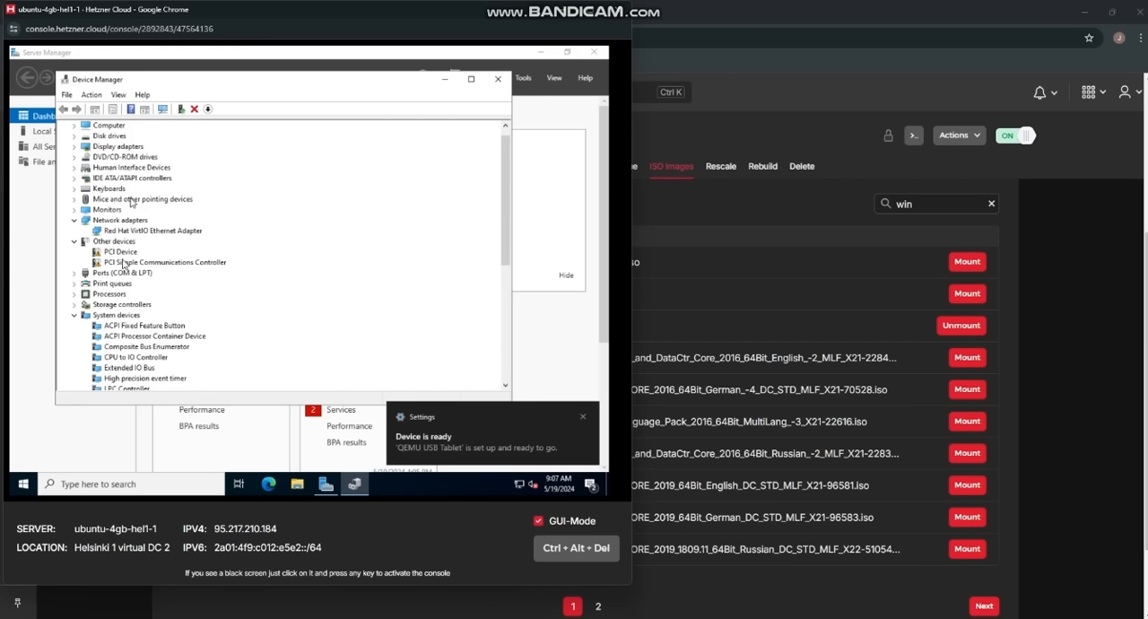
pyautogui.scroll(1, 121, 258)
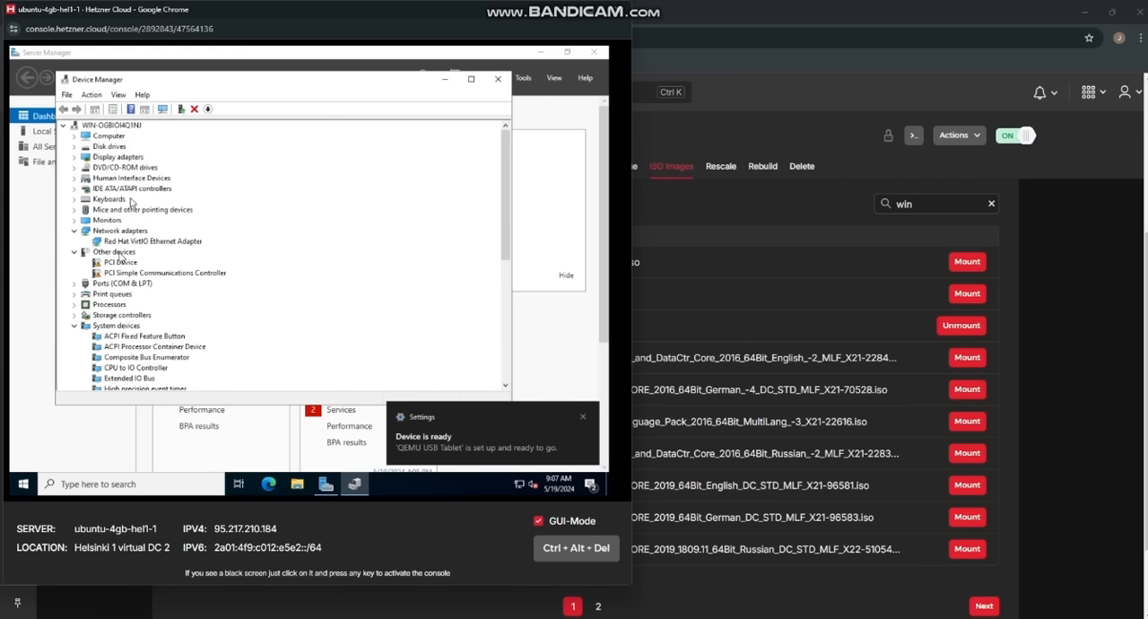
pyautogui.click(116, 252)
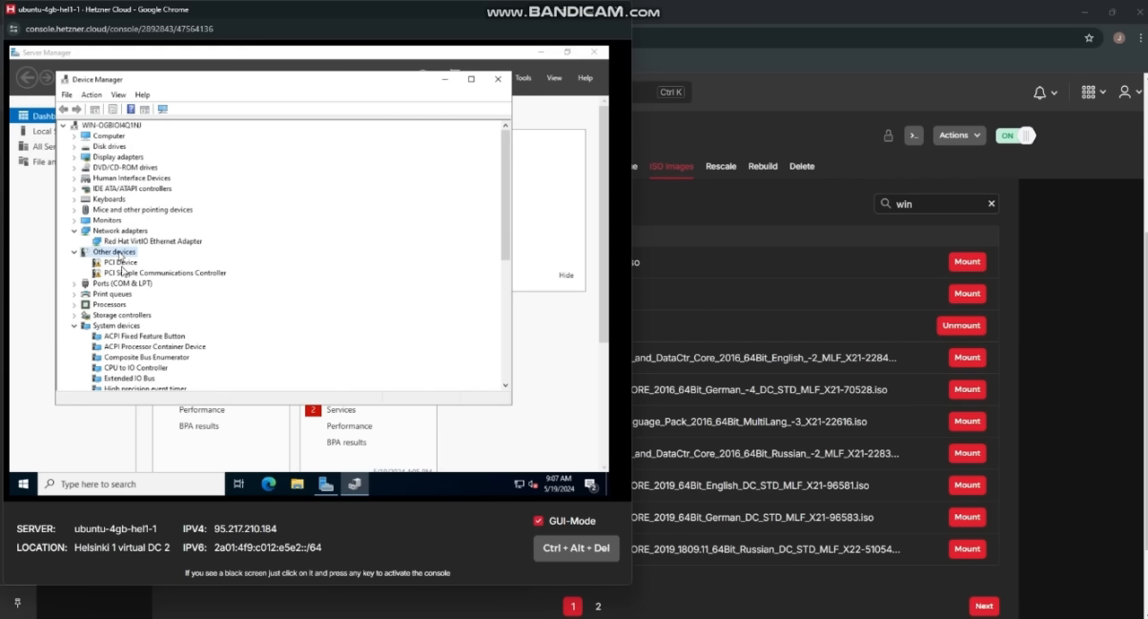
pyautogui.click(109, 262)
pyautogui.rightClick(108, 263)
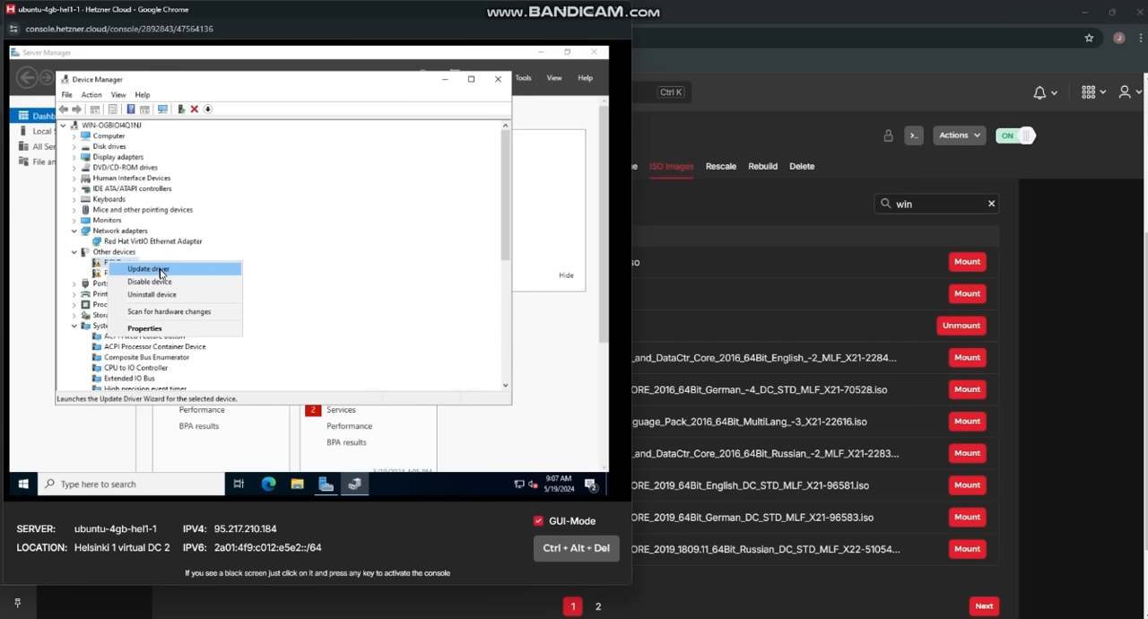
pyautogui.click(160, 269)
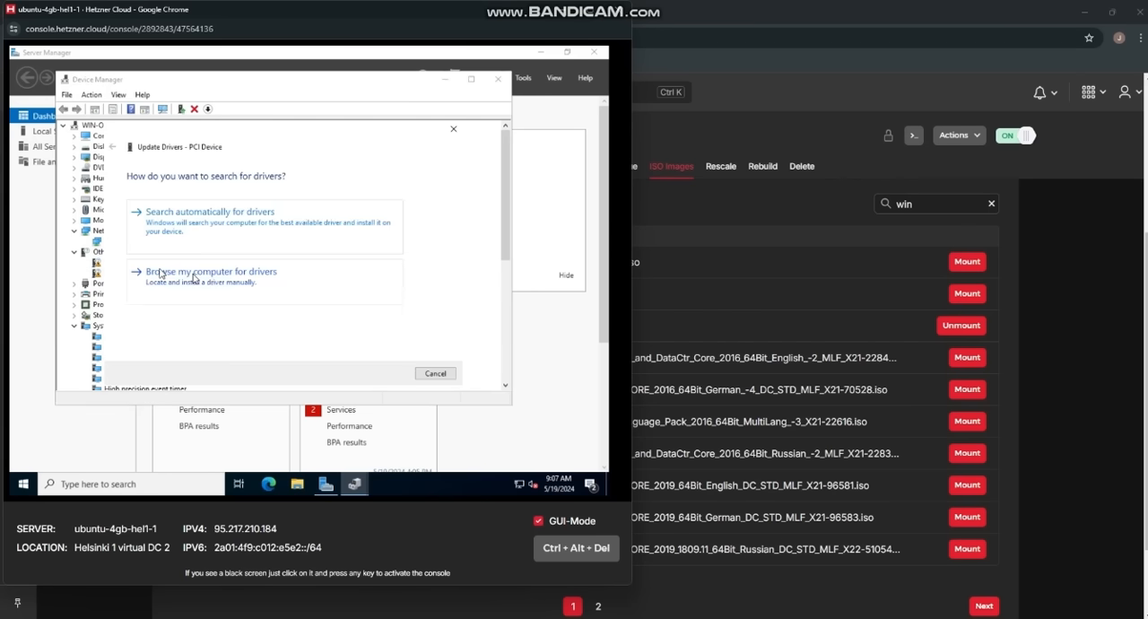
pyautogui.click(214, 284)
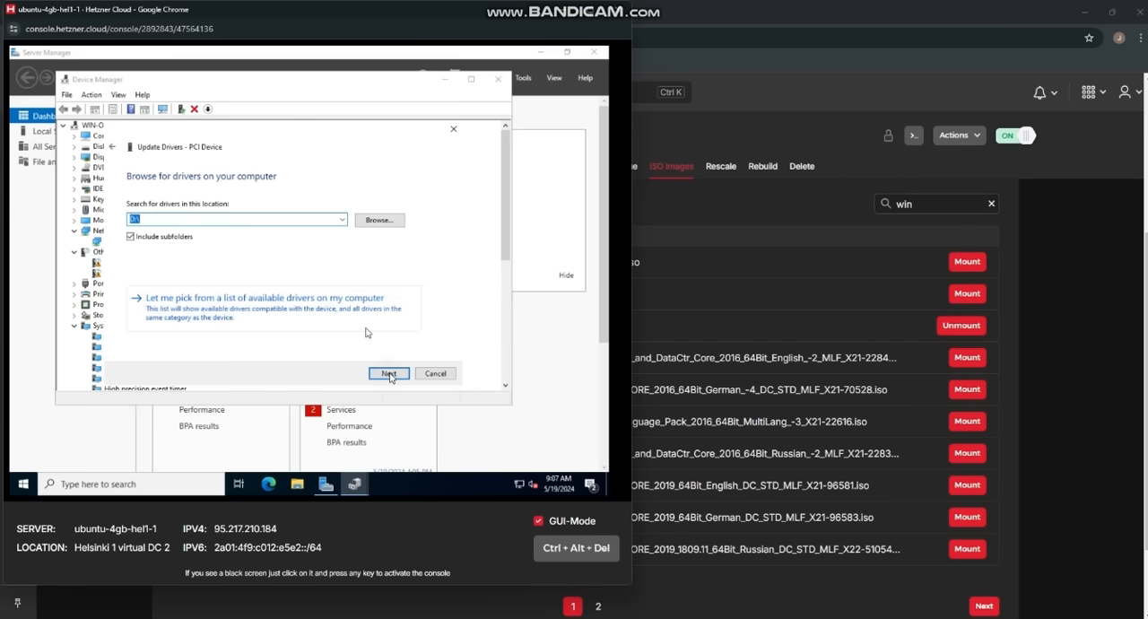
pyautogui.click(388, 373)
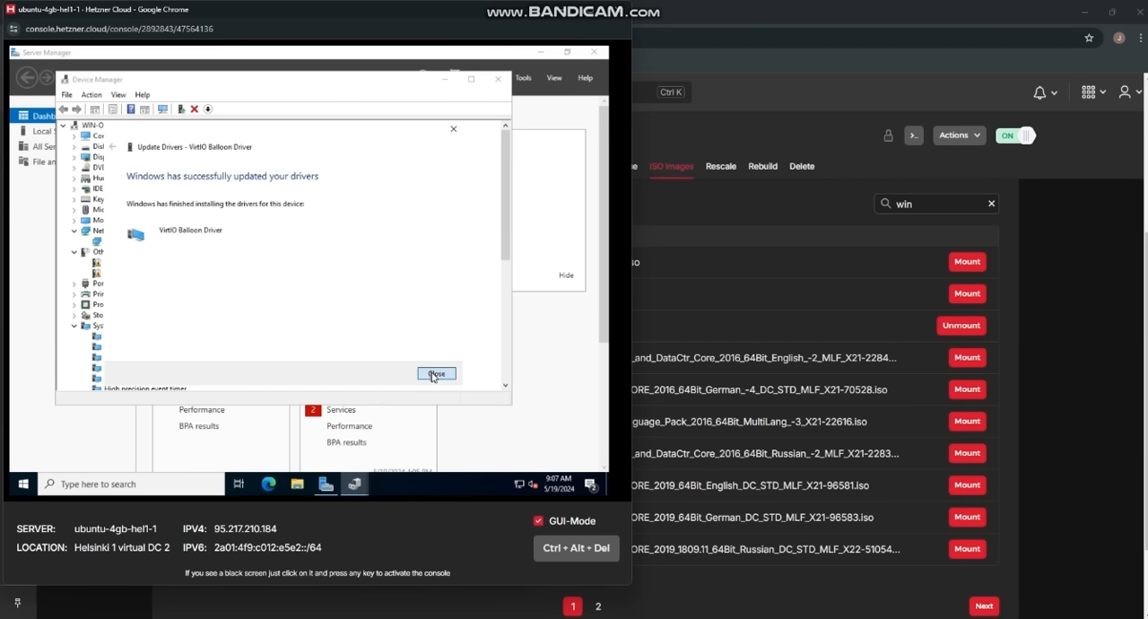
pyautogui.click(434, 374)
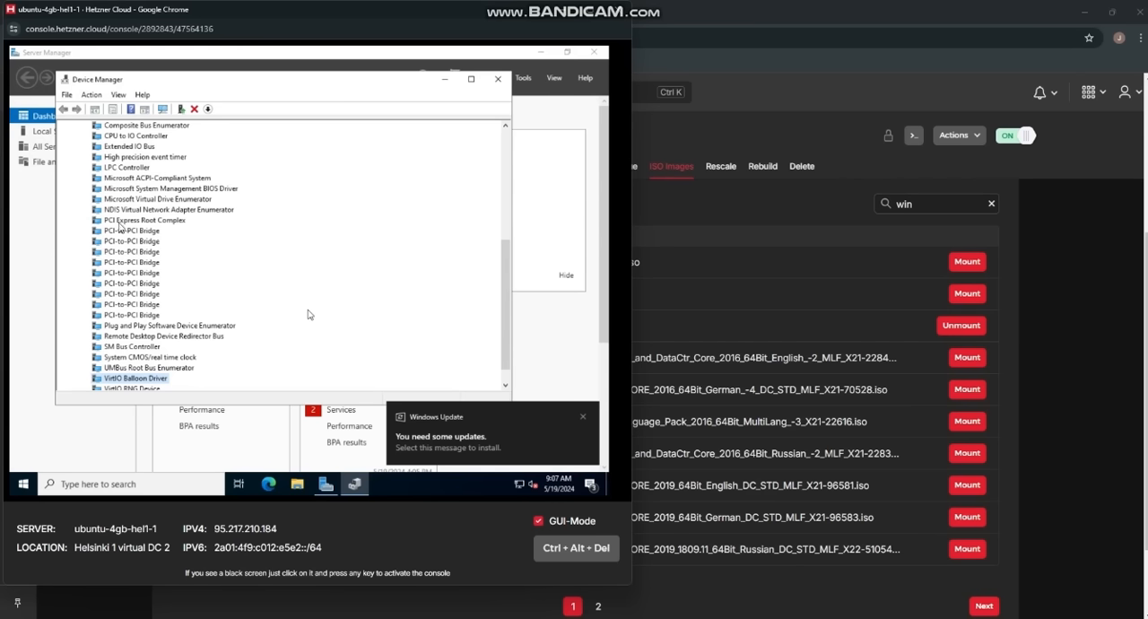
# Step: Update the PCI Simple Communications Controller's driver from D:\ with subfolders included, and close the driver wizard and Device Manager
pyautogui.scroll(5, 177, 276)
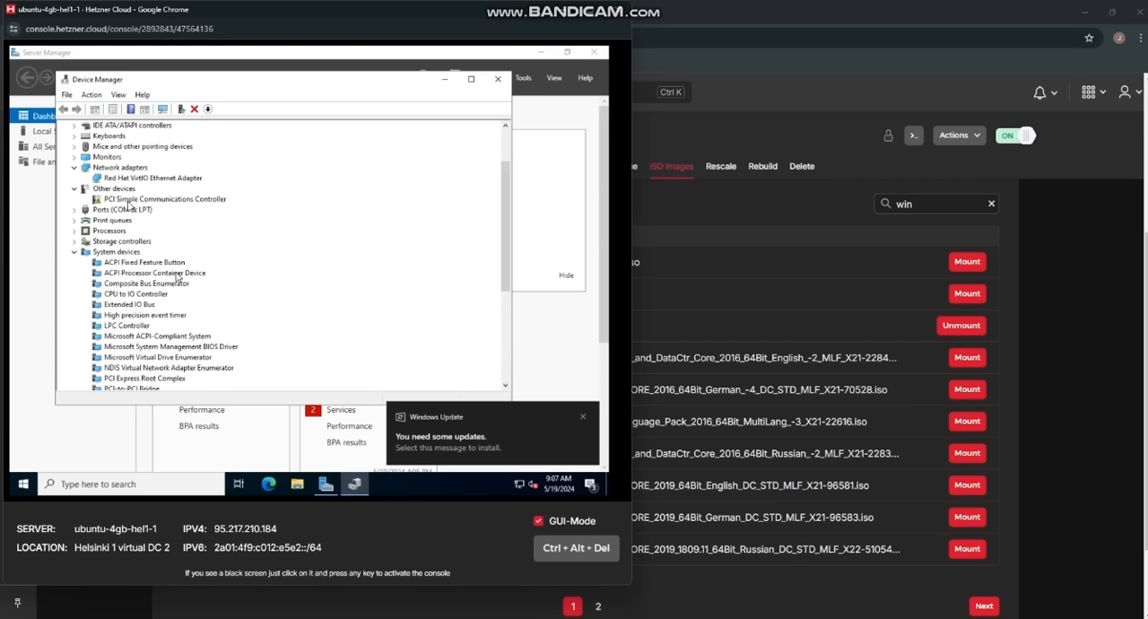
pyautogui.scroll(2, 128, 205)
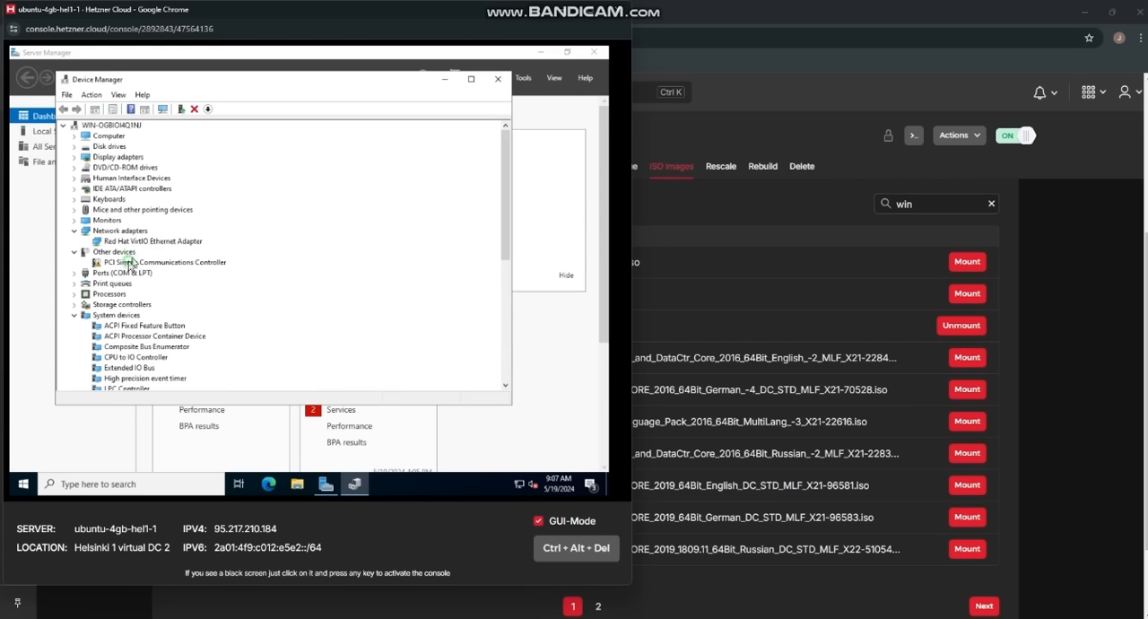
pyautogui.rightClick(130, 262)
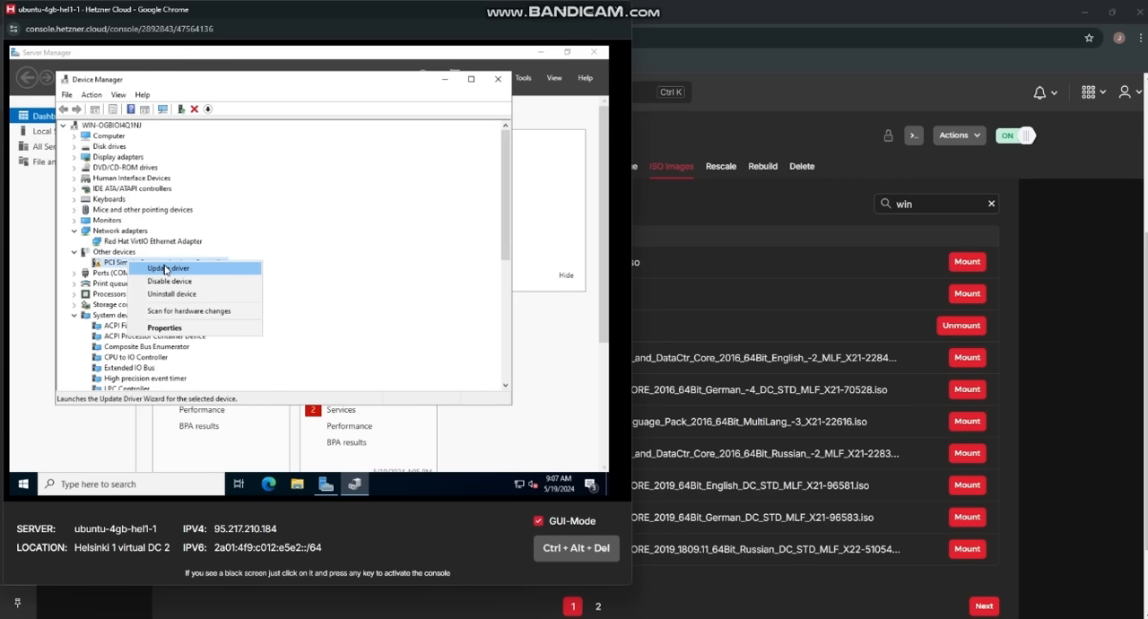
pyautogui.click(165, 268)
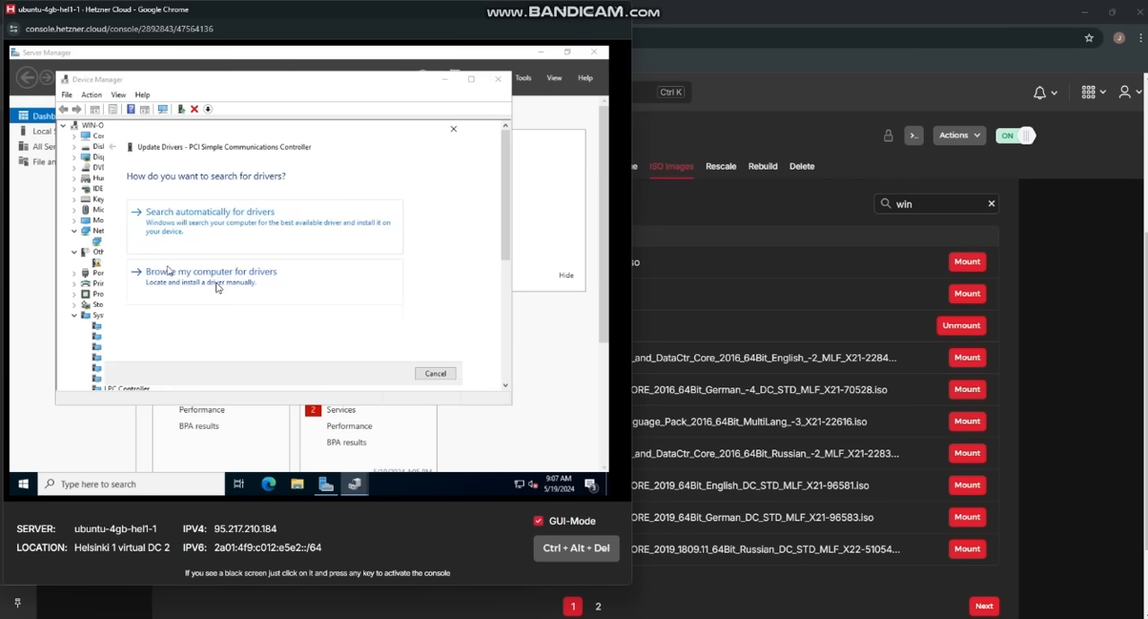
pyautogui.click(216, 286)
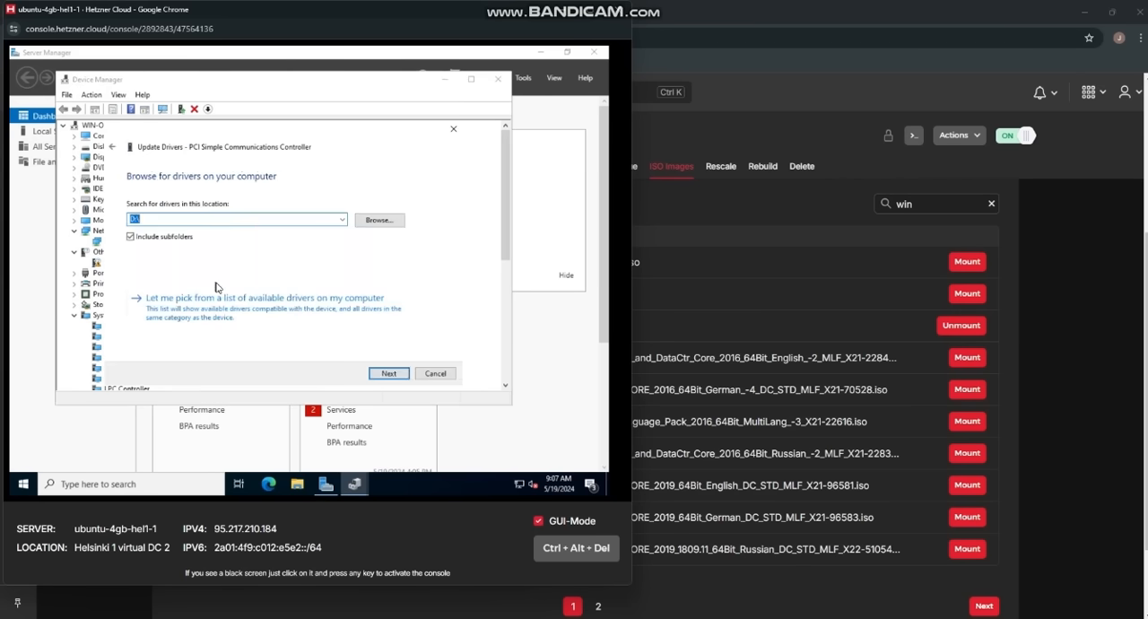
pyautogui.click(389, 373)
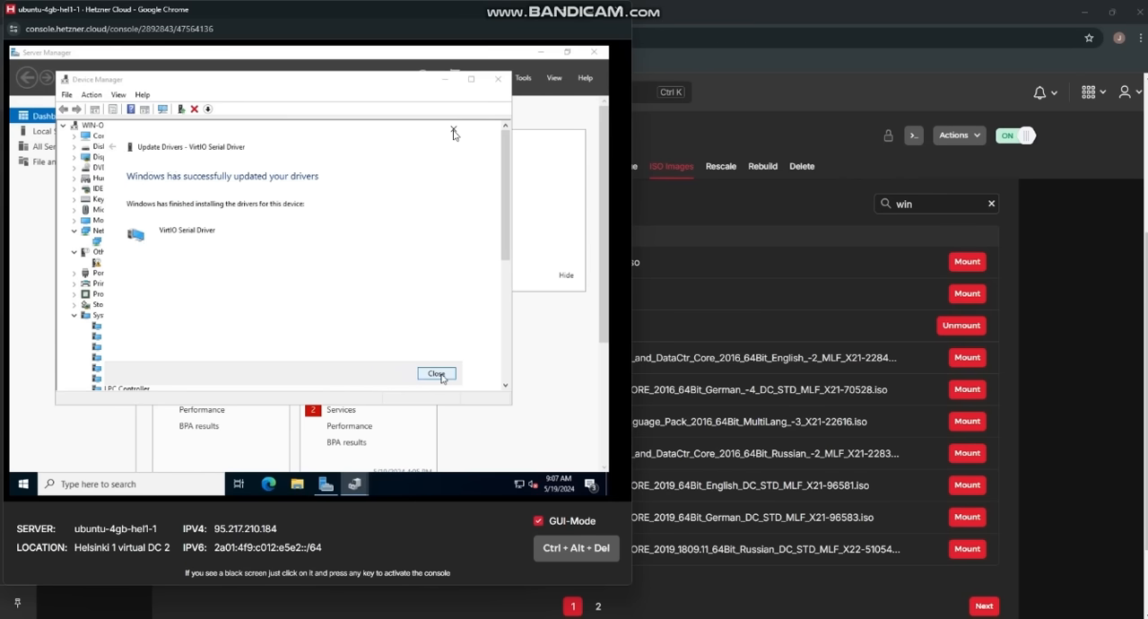
pyautogui.click(454, 131)
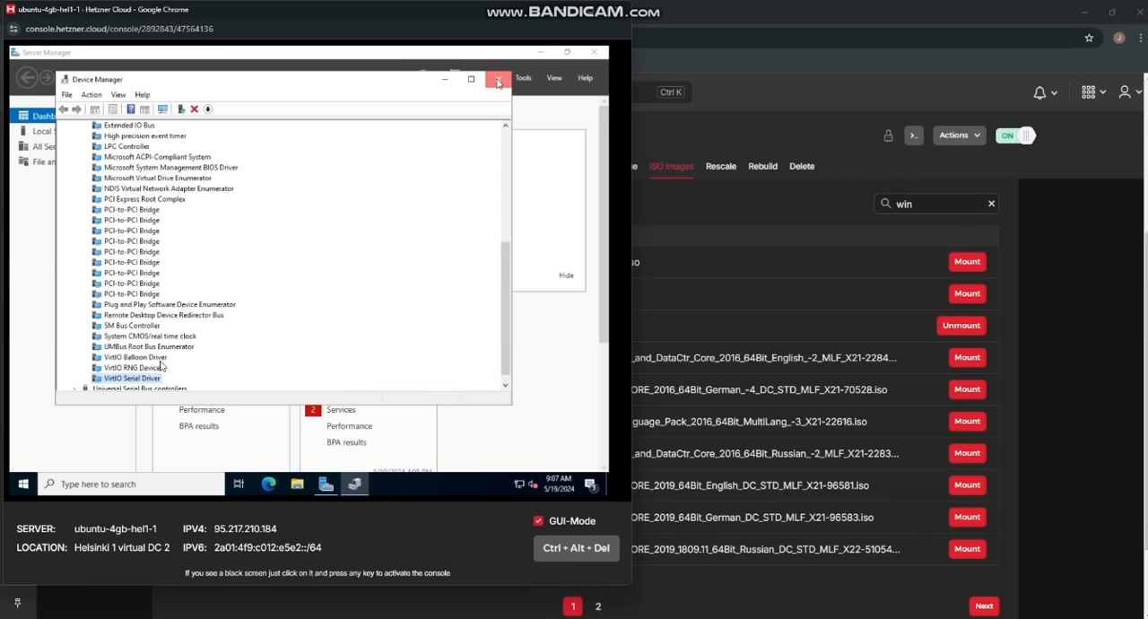
pyautogui.click(498, 80)
pyautogui.hotkey('alt', 'Tab')
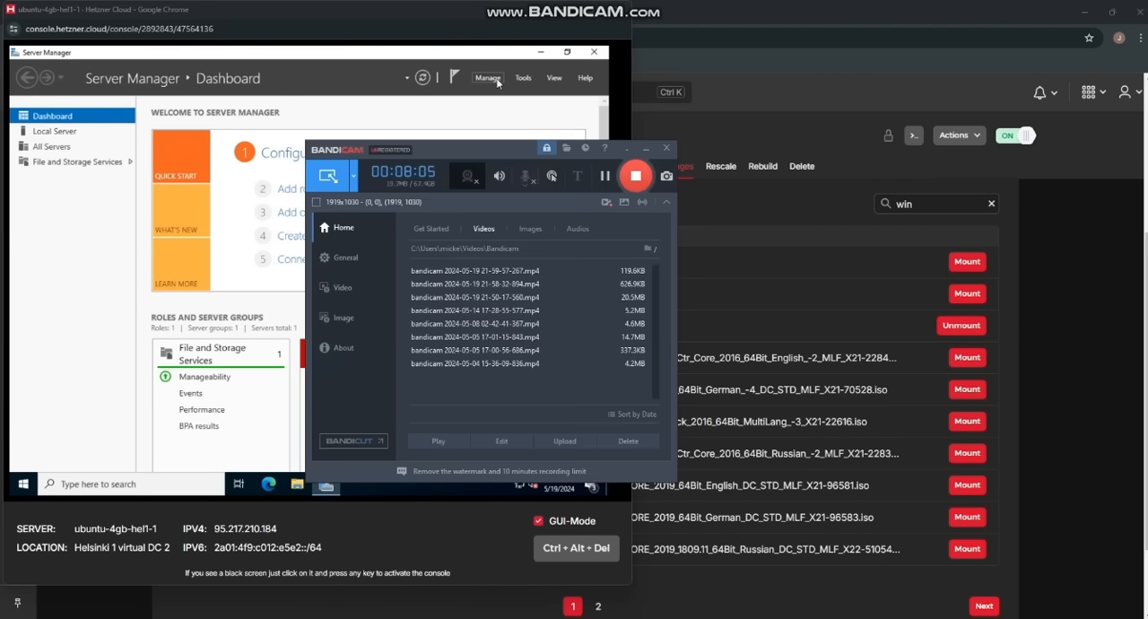
pyautogui.hotkey('alt', 'Tab')
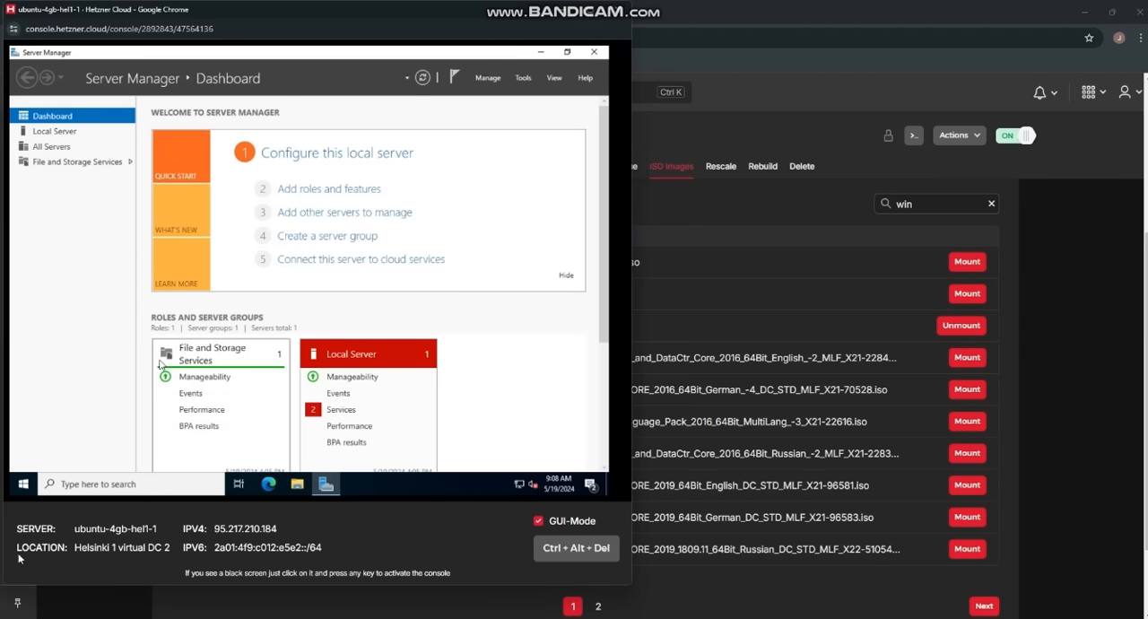
# Step: Enable Remote Desktop in the server's system settings, confirm it, and close the server console window
pyautogui.click(24, 485)
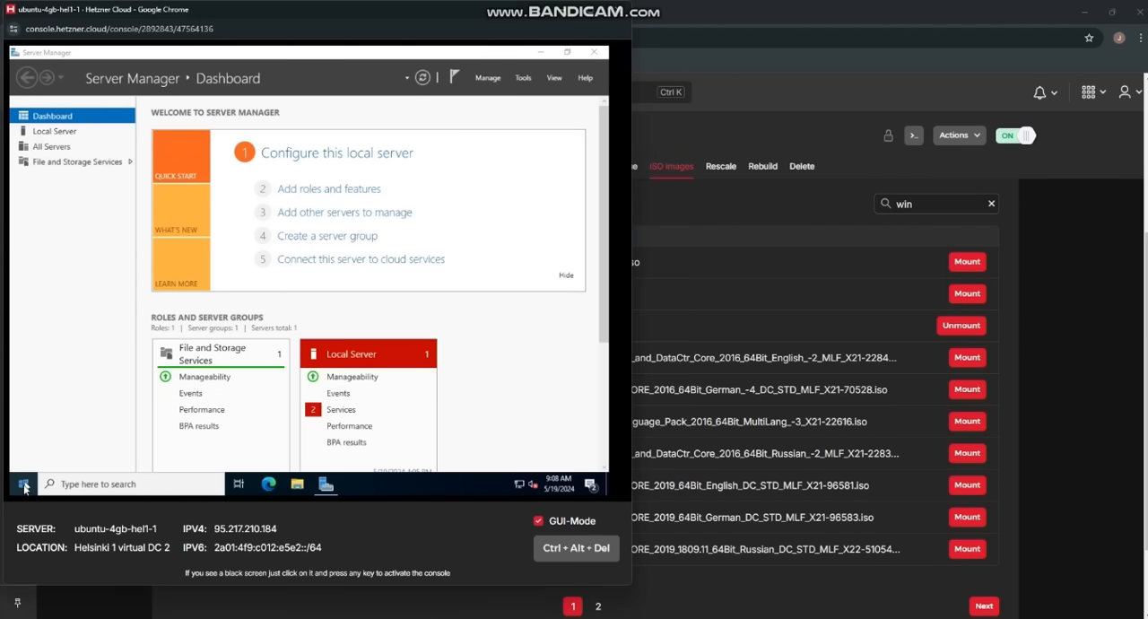
pyautogui.rightClick(24, 485)
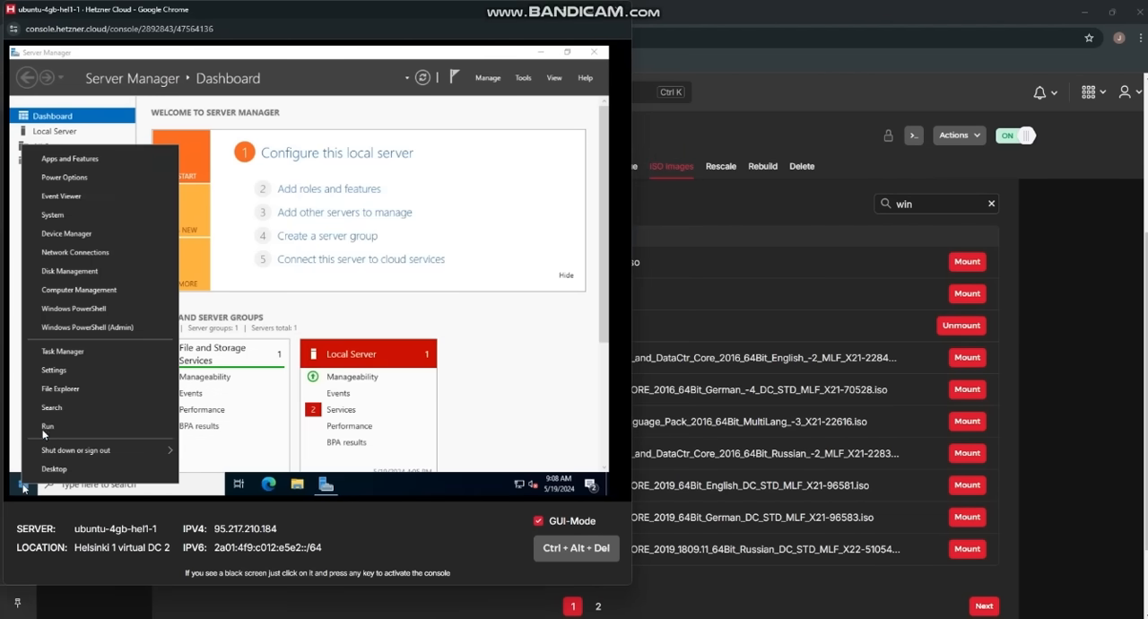
pyautogui.click(56, 216)
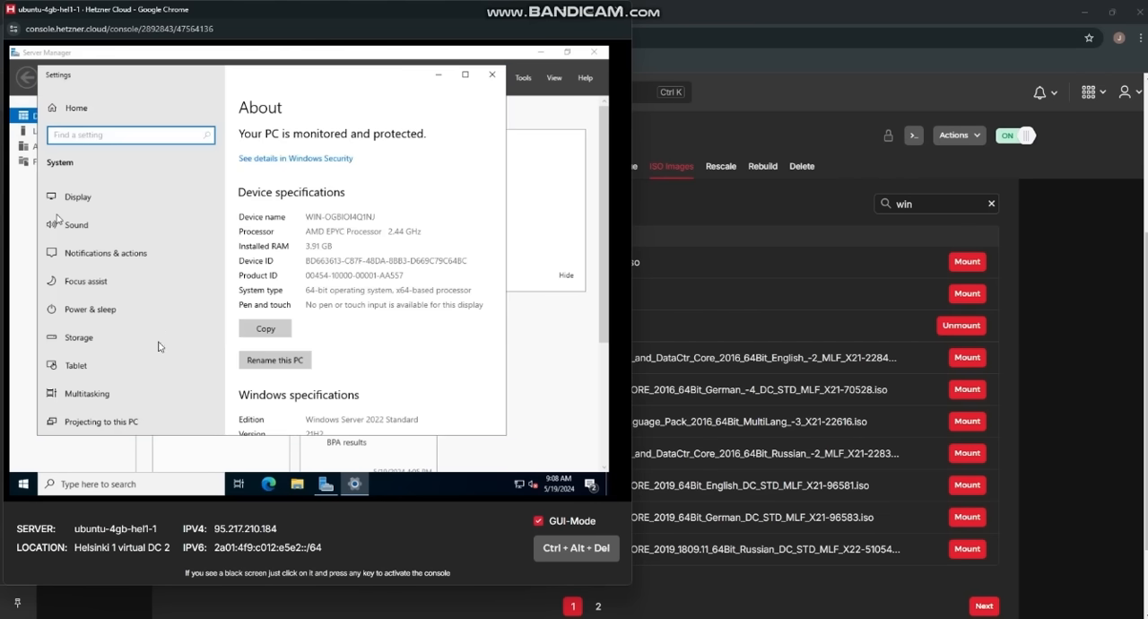
pyautogui.scroll(-3, 143, 399)
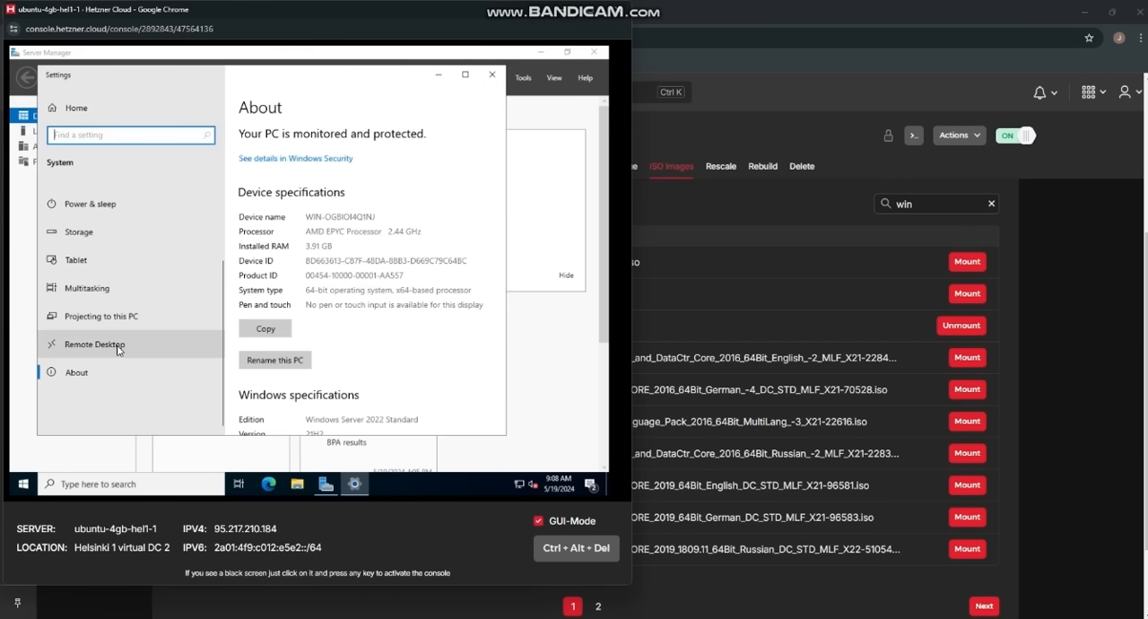
pyautogui.click(117, 346)
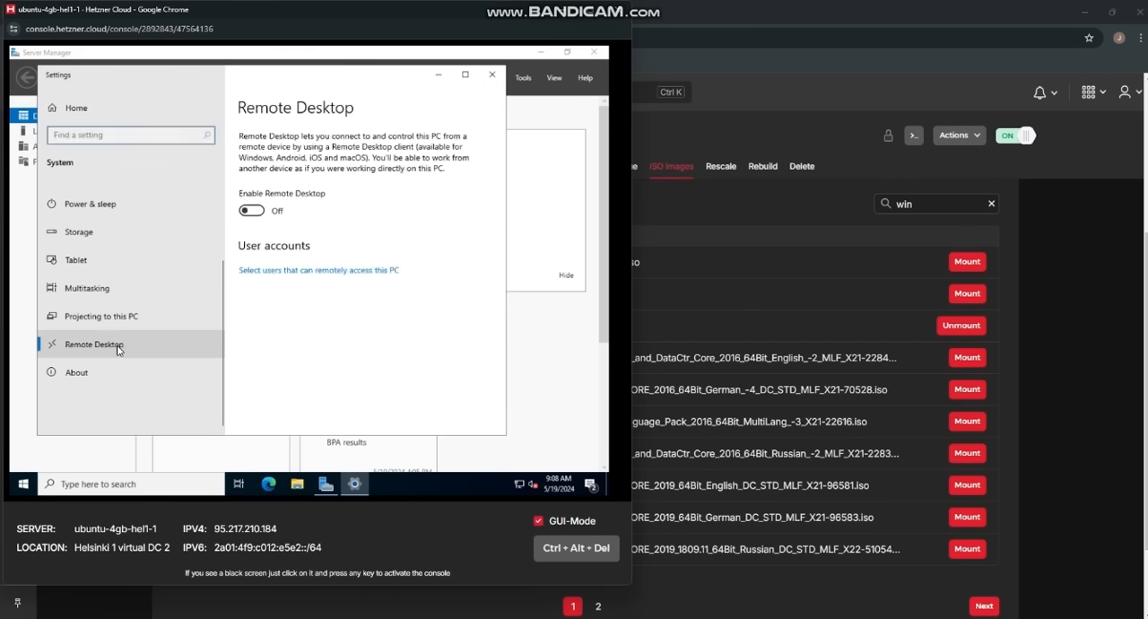
pyautogui.click(255, 211)
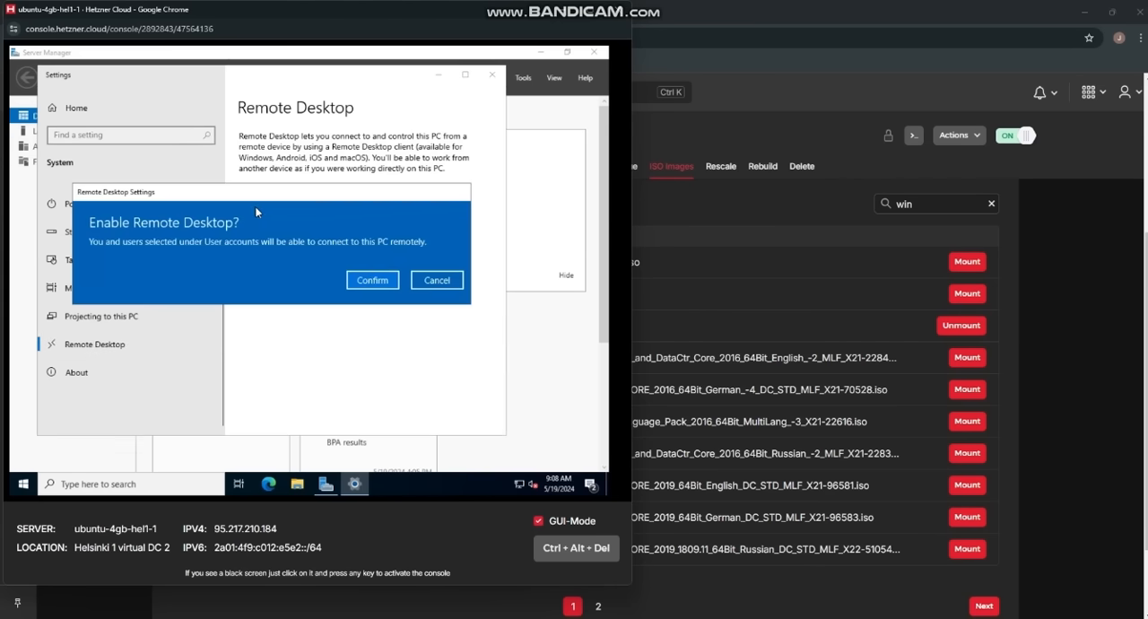
pyautogui.click(372, 281)
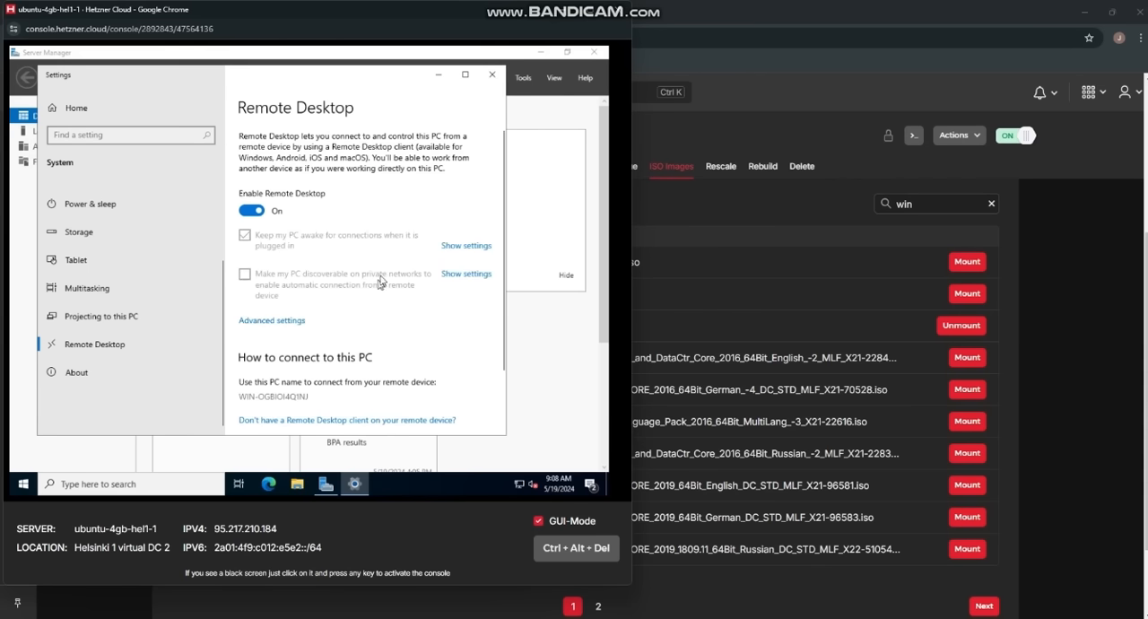
pyautogui.click(619, 10)
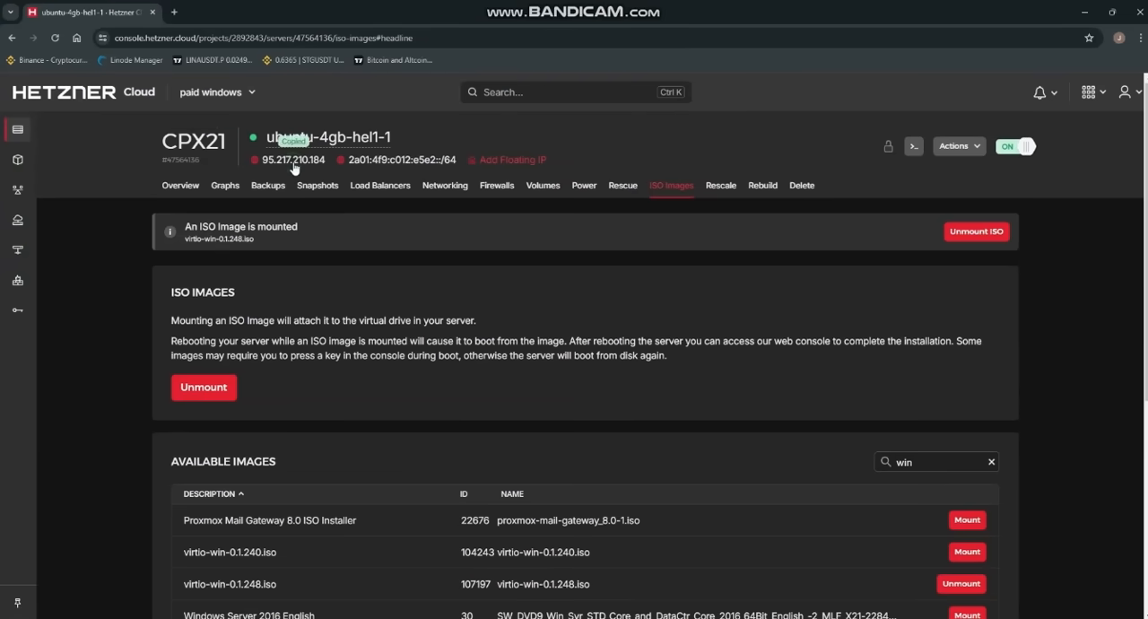
# Step: Open Remote Desktop Connection on the local PC, show its options and set the computer to the copied server address 95.217.210.184
pyautogui.click(52, 617)
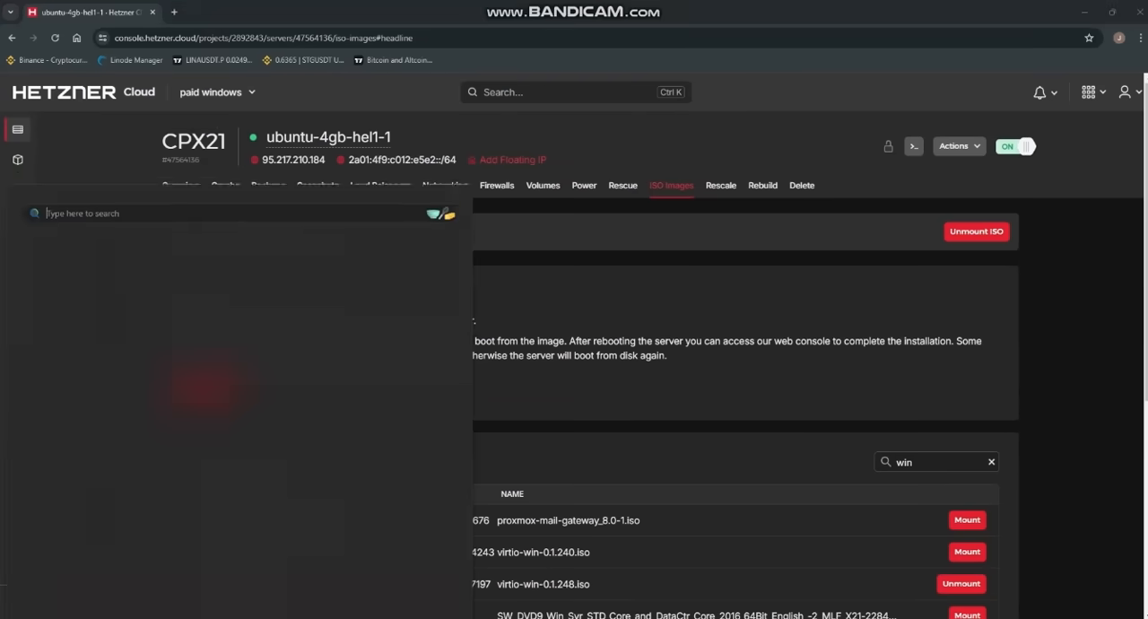
pyautogui.write('rd')
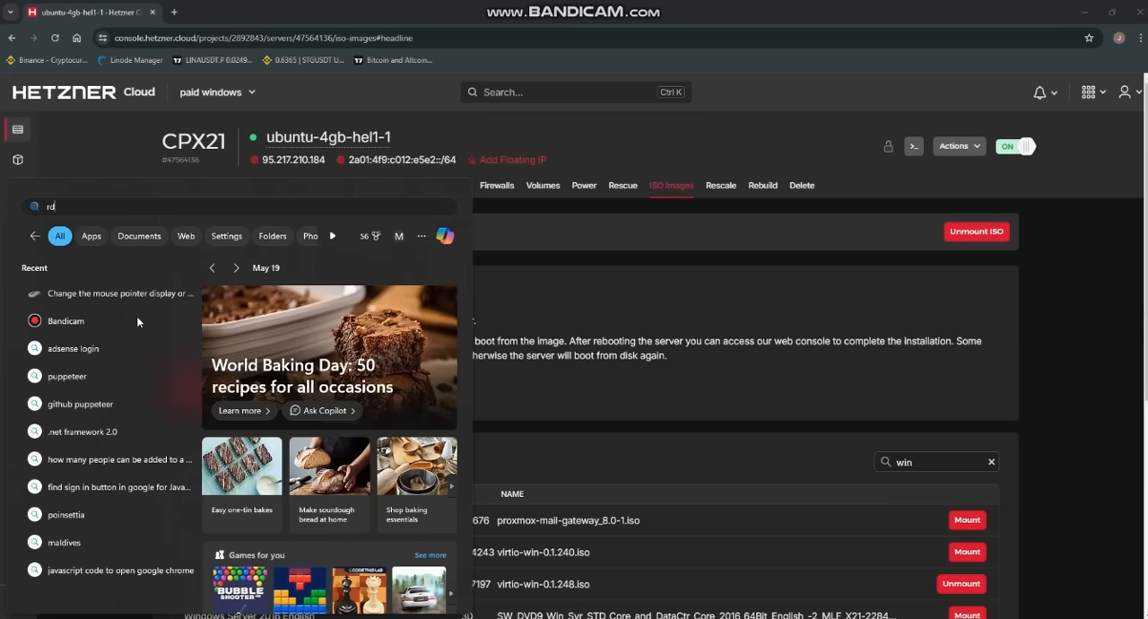
pyautogui.click(123, 307)
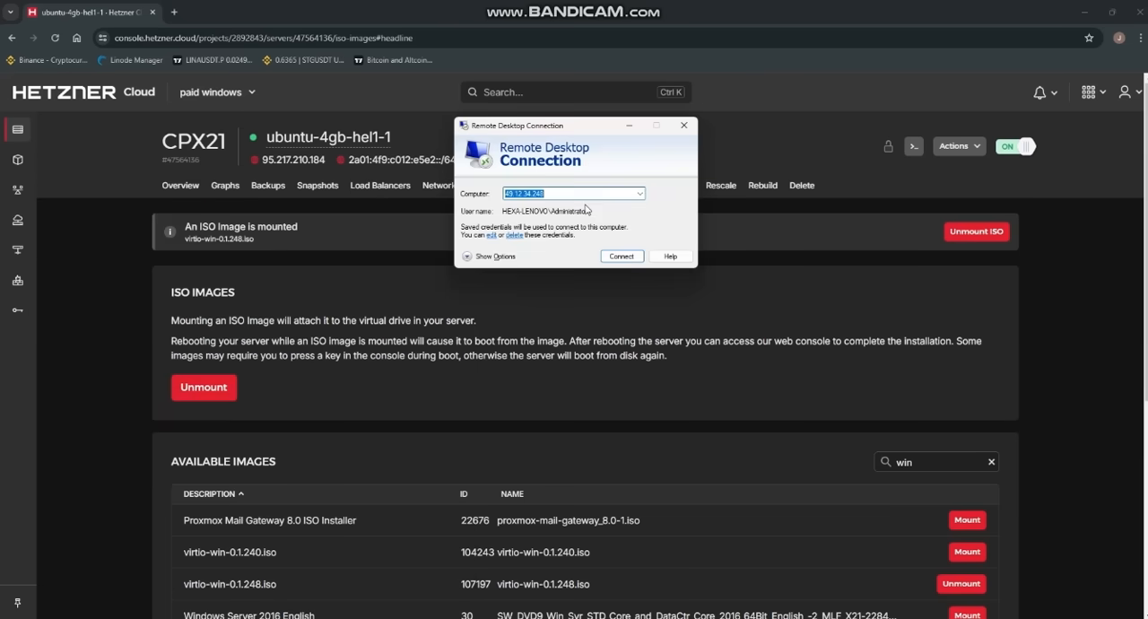
pyautogui.click(467, 256)
# Step: Set the user name to Administrator, allow credentials to be saved, and start the connection
pyautogui.click(593, 254)
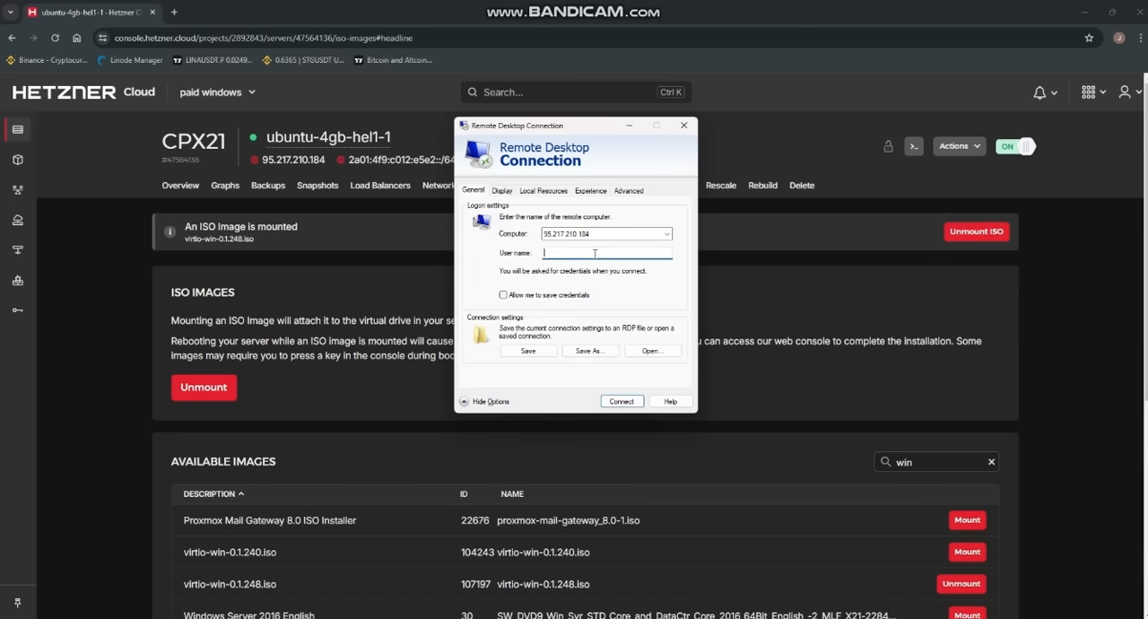
pyautogui.write('Administrator')
pyautogui.click(504, 295)
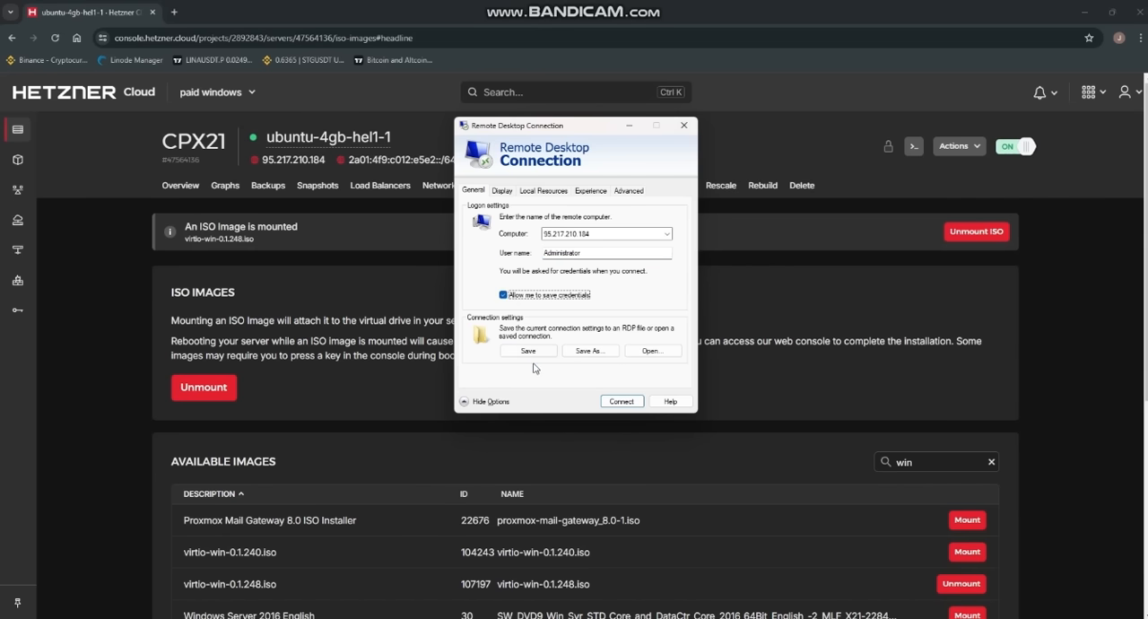
pyautogui.click(623, 401)
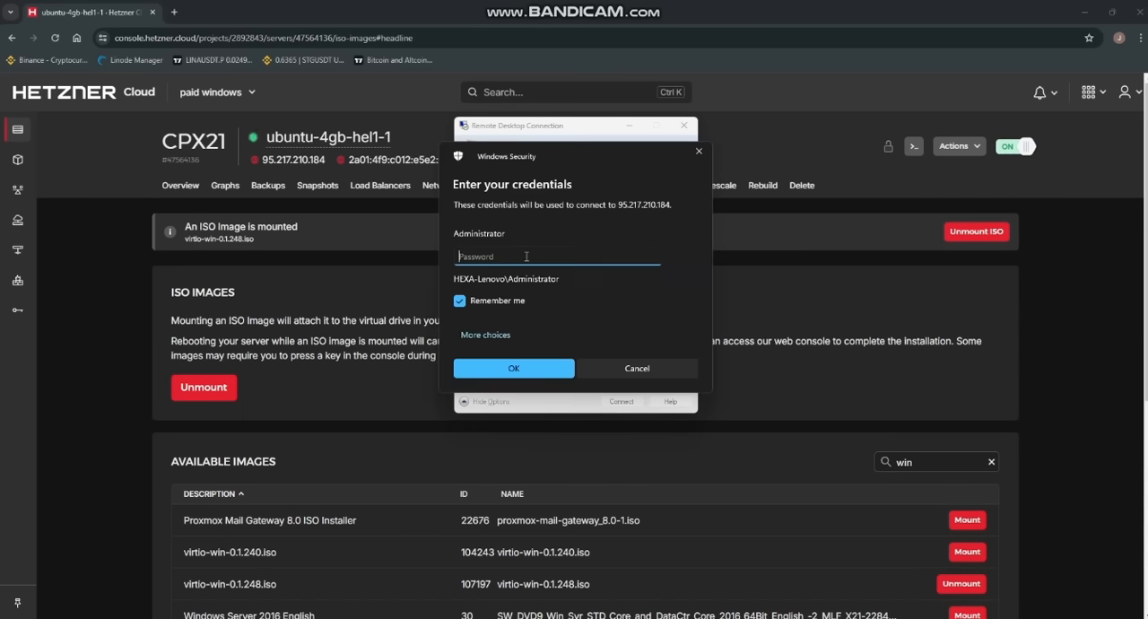
# Step: Enter the Administrator password and accept the untrusted certificate without being asked again for this computer
pyautogui.write('••••••••')
pyautogui.press('Return')
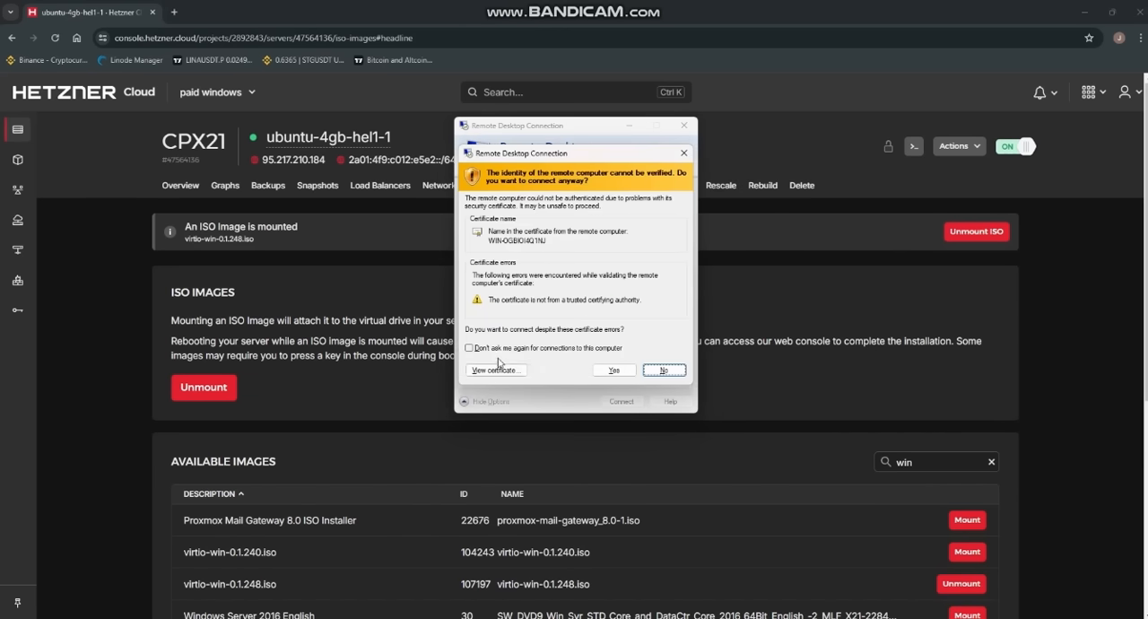
pyautogui.click(470, 348)
pyautogui.click(614, 371)
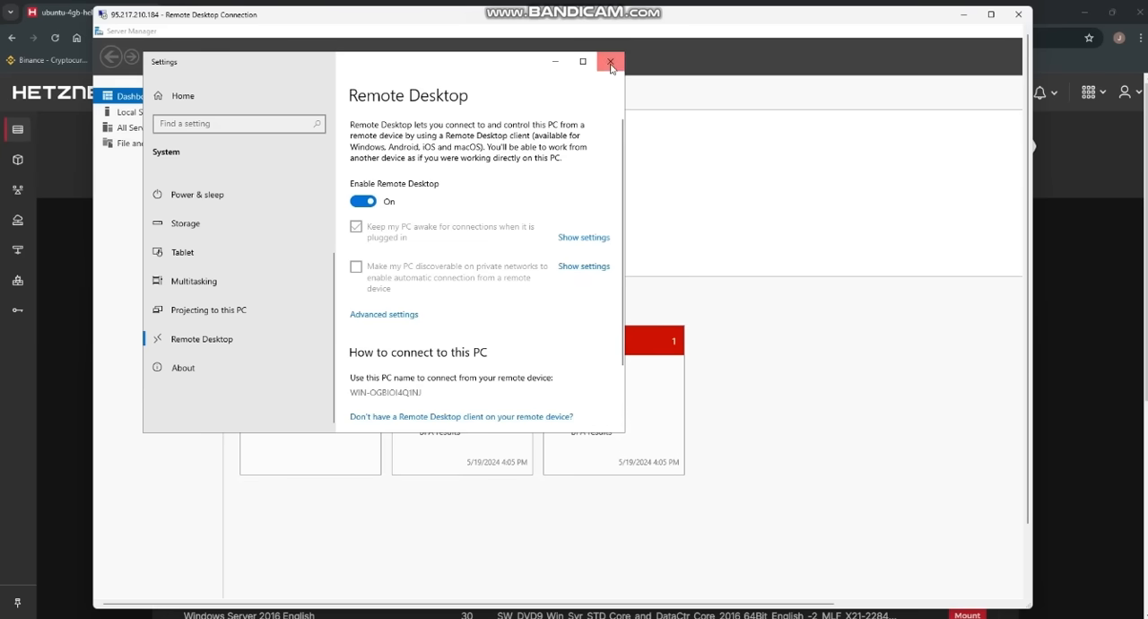
# Step: Maximize the remote session window, close Settings and Server Manager, and refresh the desktop
pyautogui.click(992, 16)
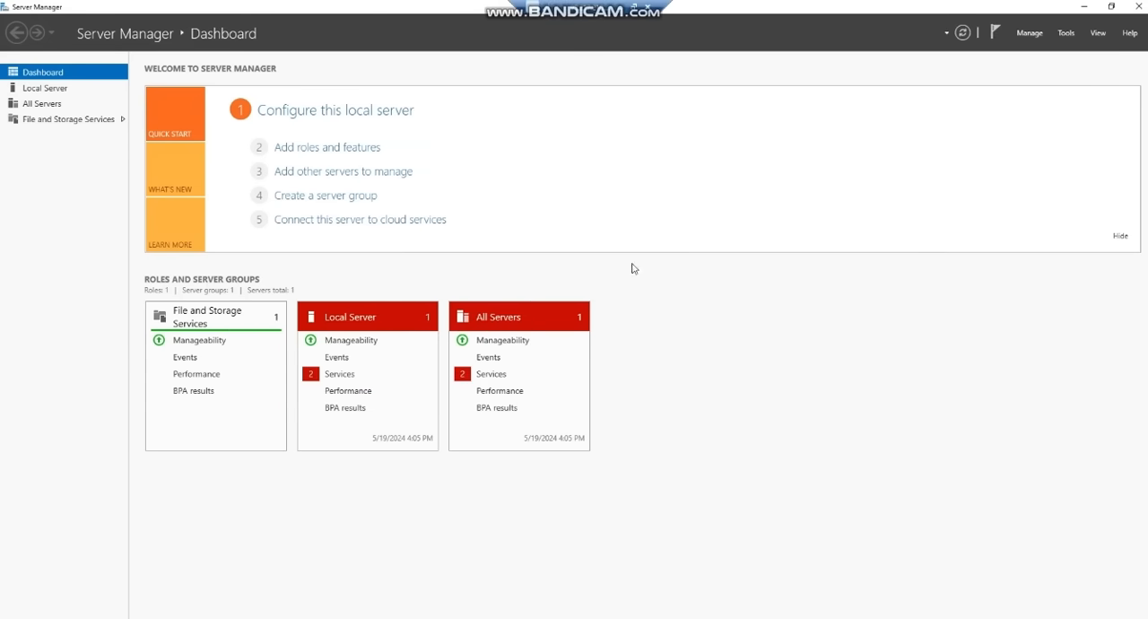
pyautogui.click(1140, 8)
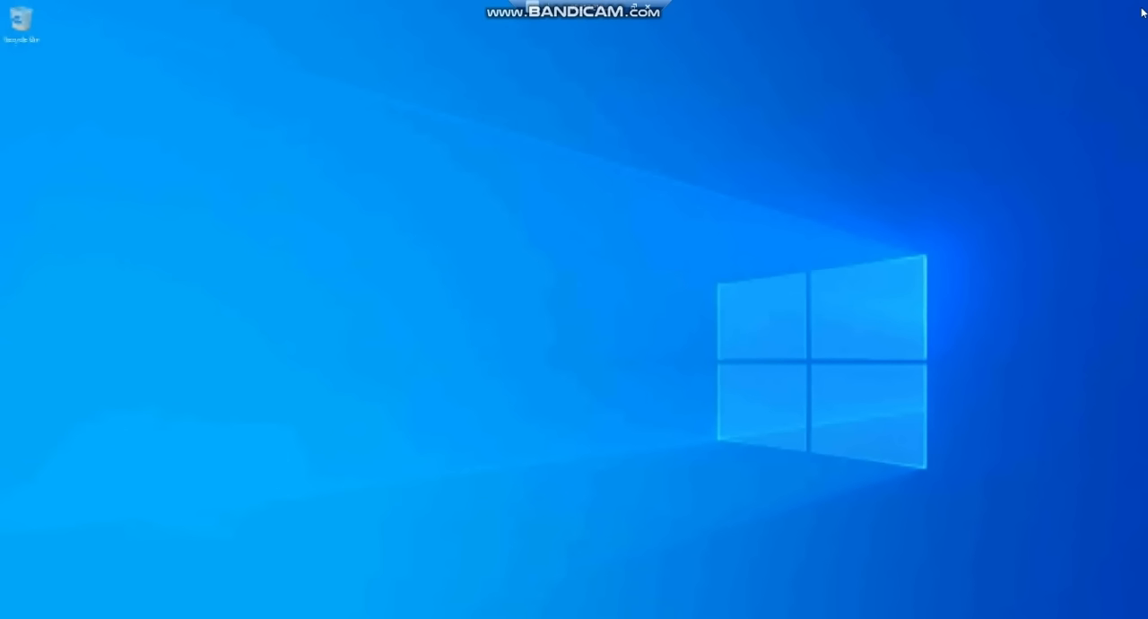
pyautogui.rightClick(291, 153)
pyautogui.click(338, 188)
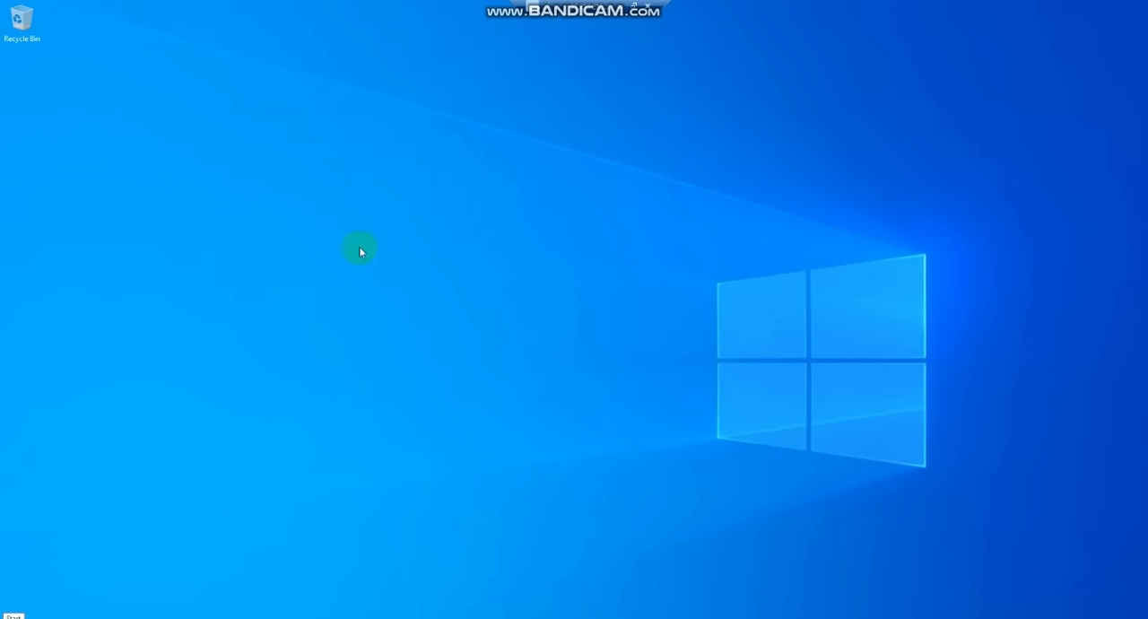
pyautogui.rightClick(358, 76)
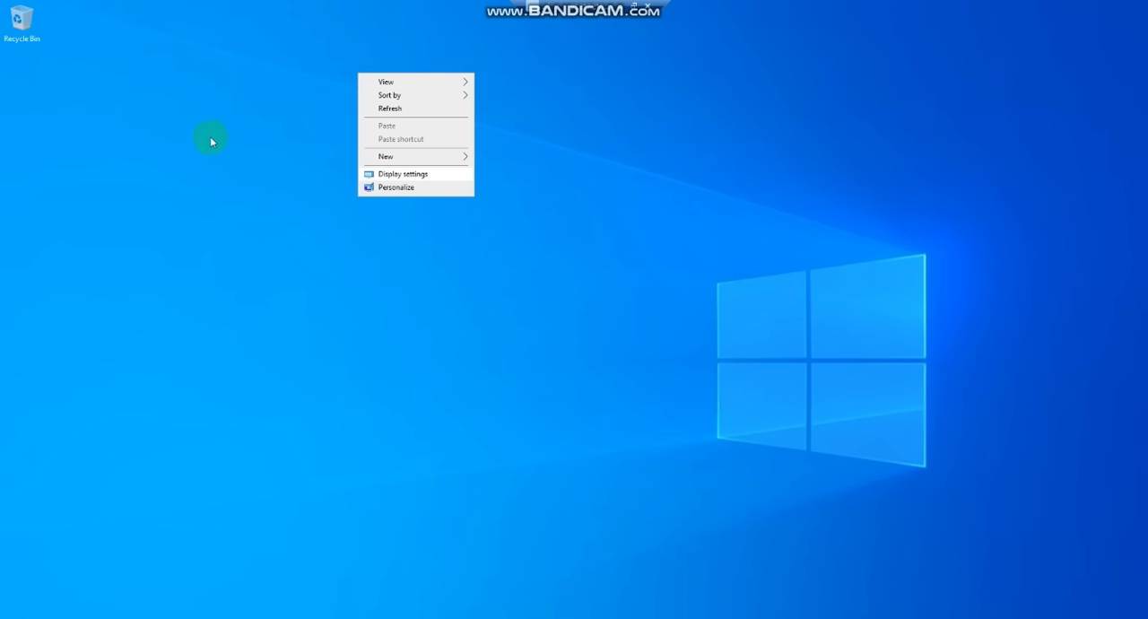
# Step: Open File Explorer, check the properties of This PC, and view its folders and drives
pyautogui.click(364, 340)
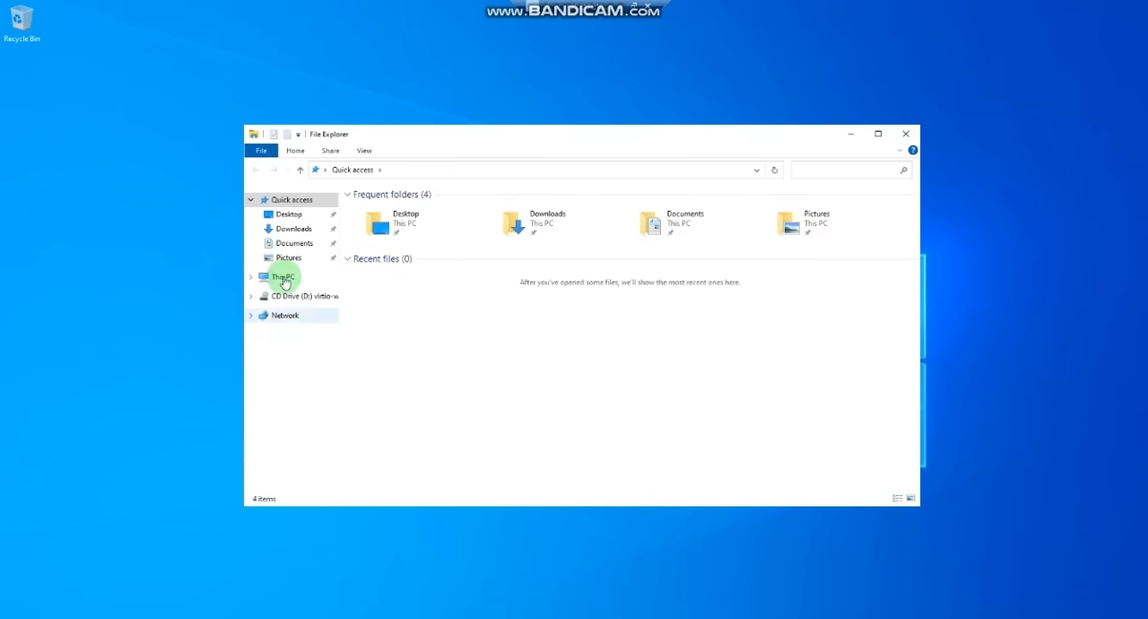
pyautogui.rightClick(283, 281)
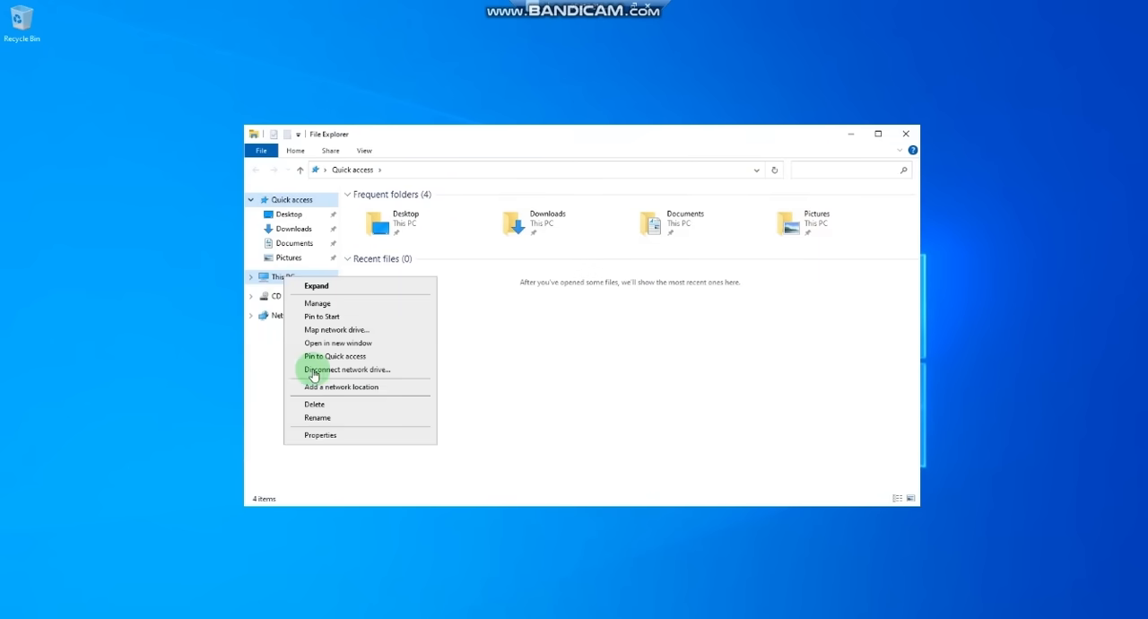
pyautogui.click(319, 437)
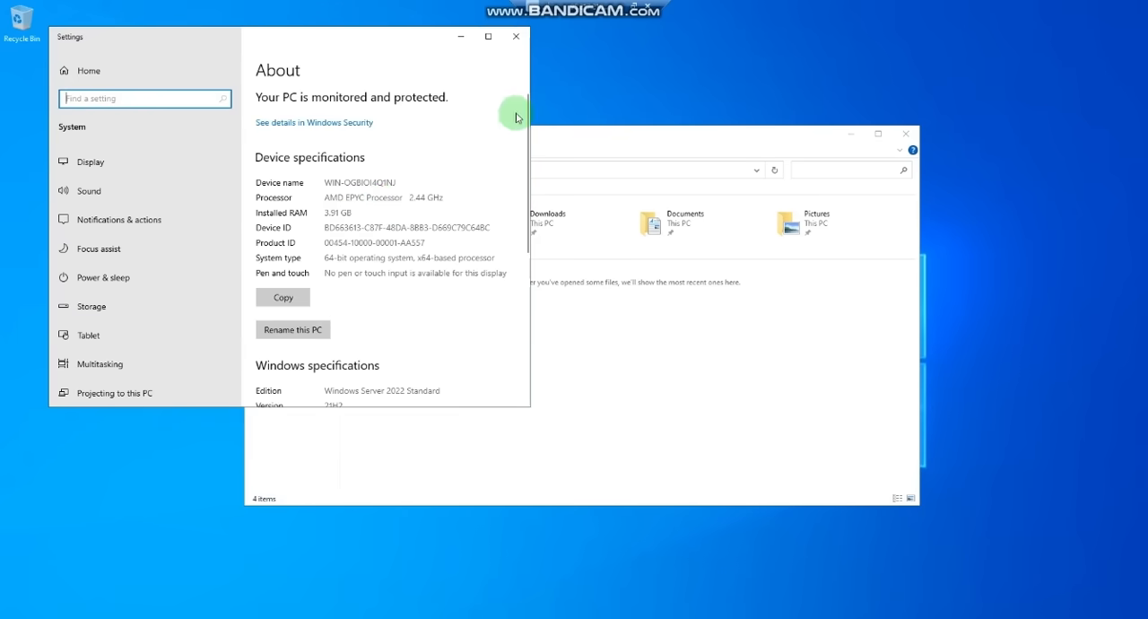
pyautogui.click(516, 36)
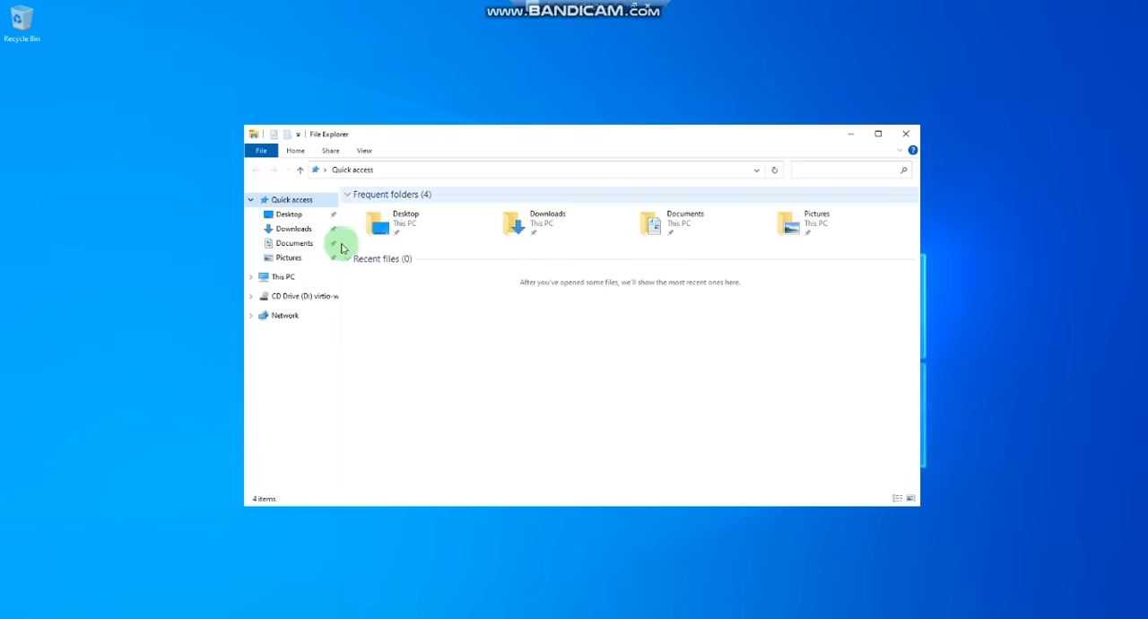
pyautogui.click(285, 276)
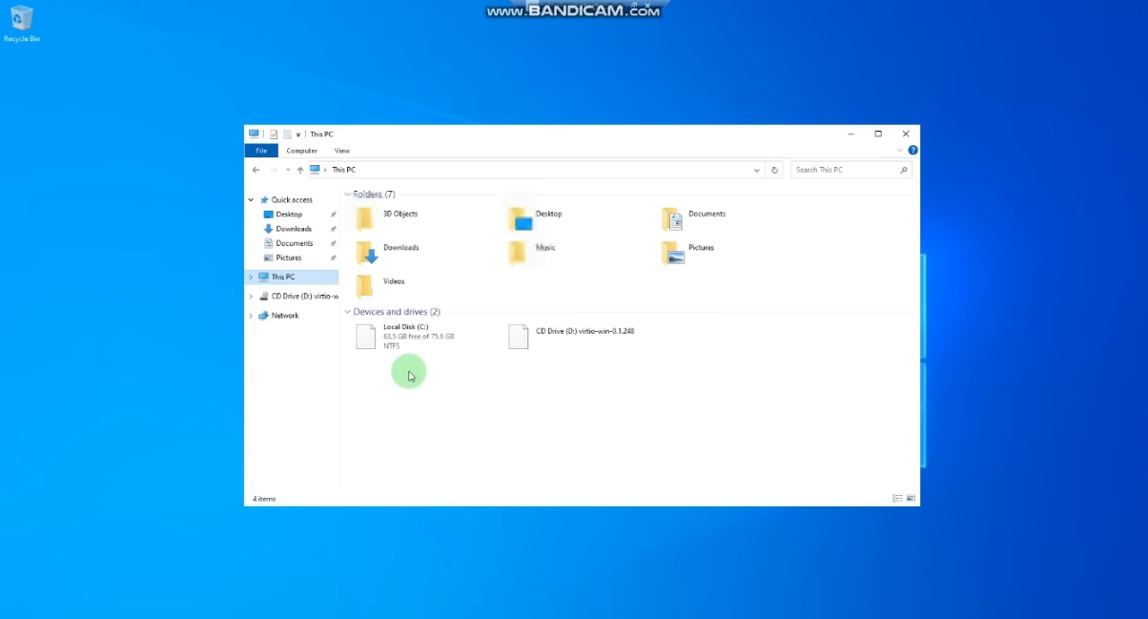
# Step: Open Microsoft Edge and finish its first-run setup without signing in or importing Google data, keeping the default theme
pyautogui.press('super')
pyautogui.click(95, 276)
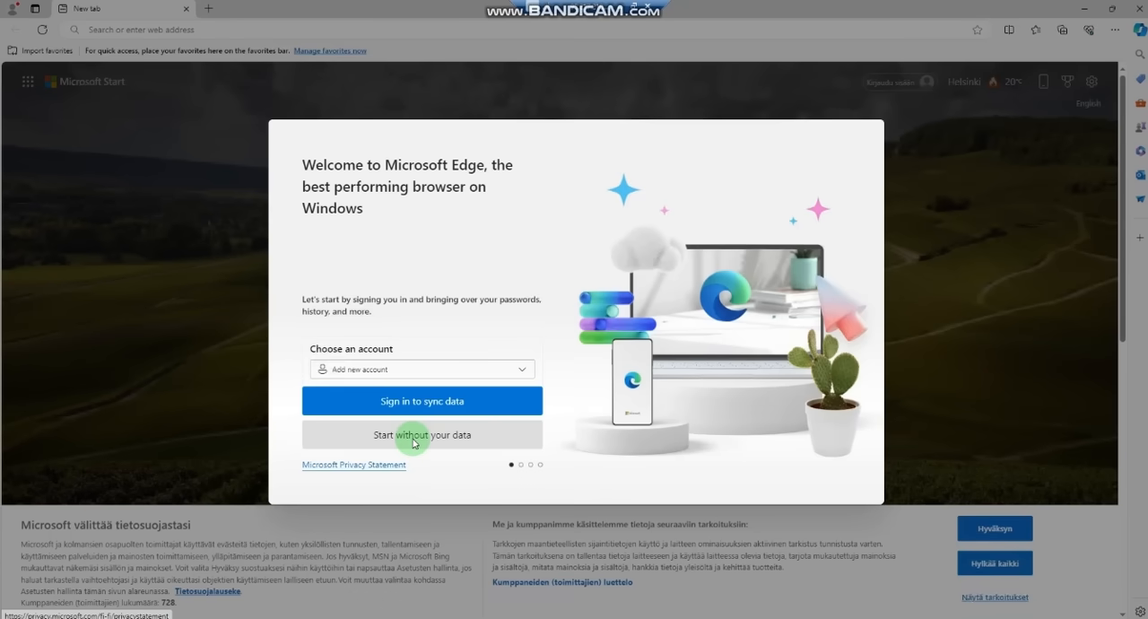
pyautogui.click(421, 439)
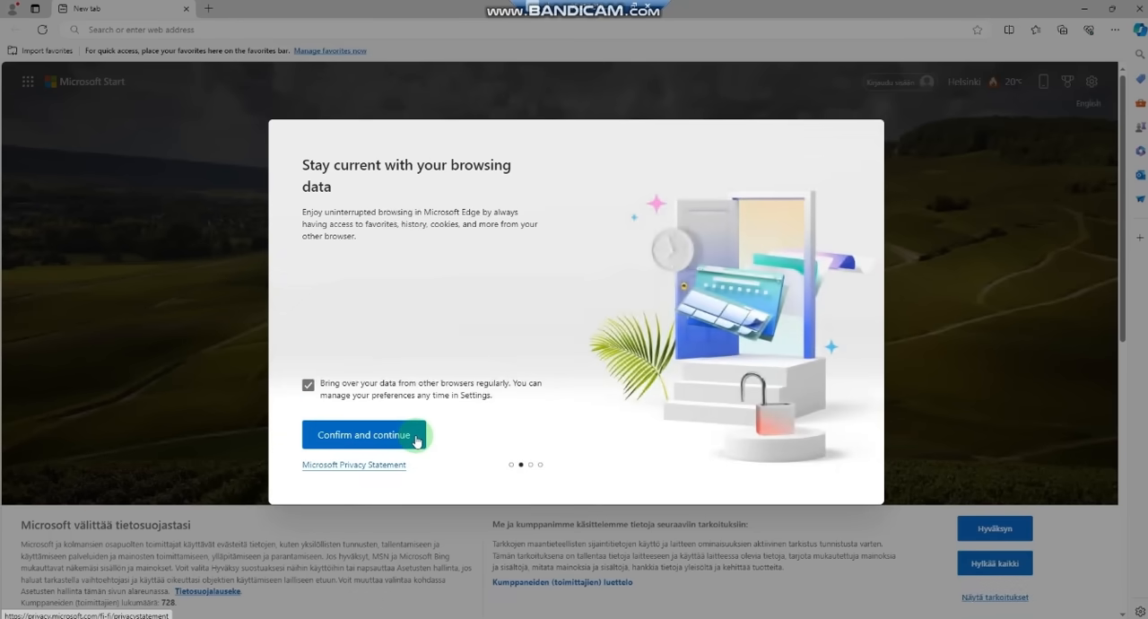
pyautogui.click(417, 438)
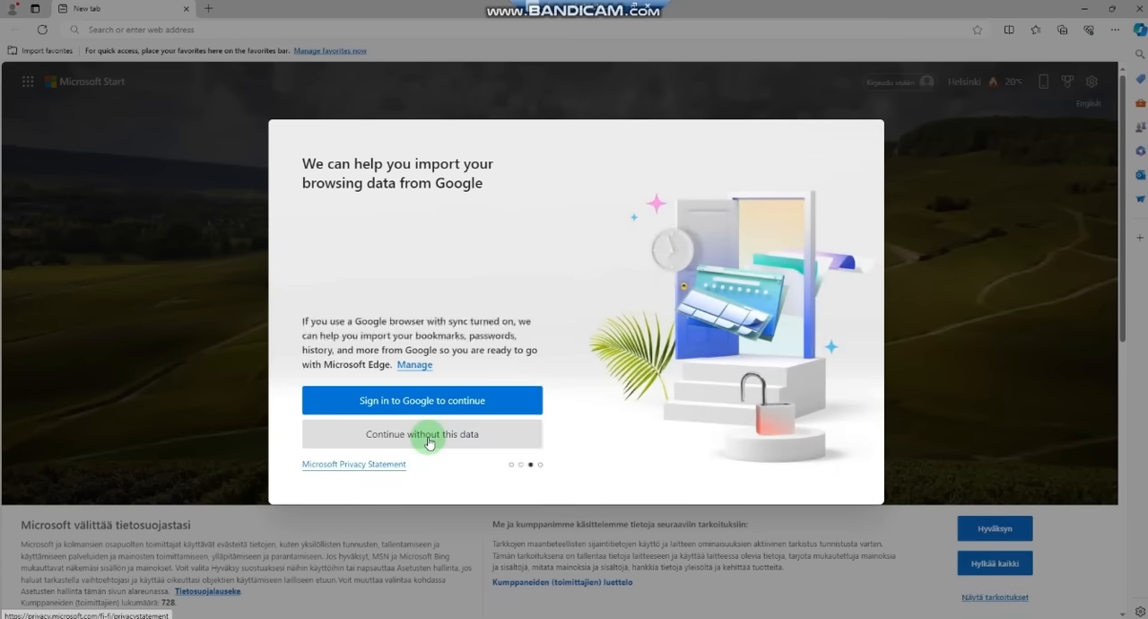
pyautogui.click(430, 443)
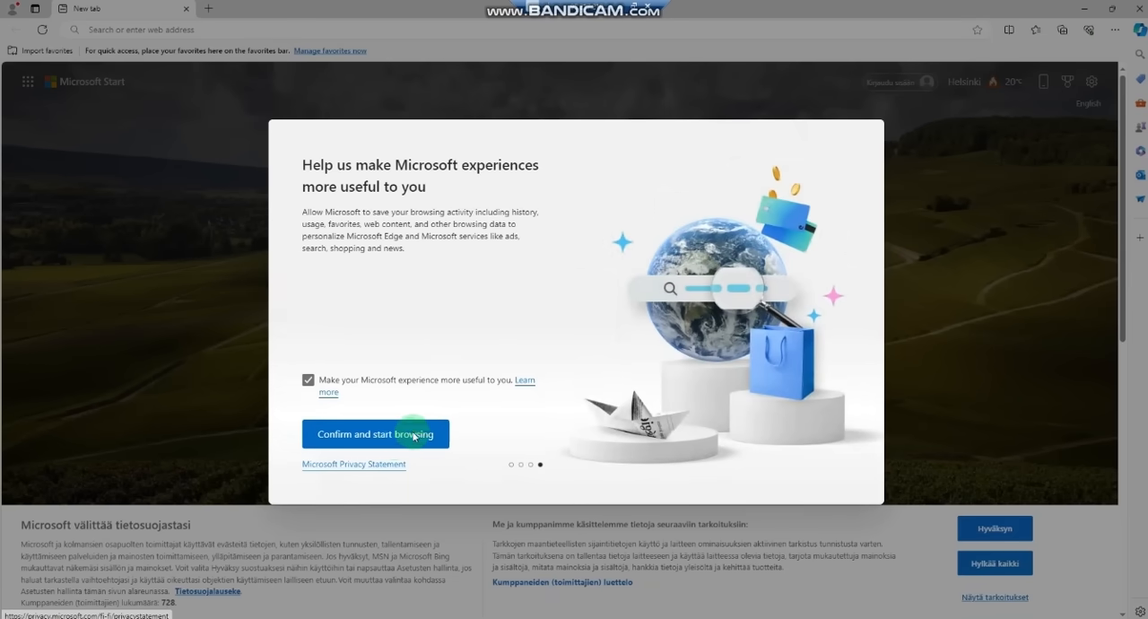
pyautogui.click(393, 439)
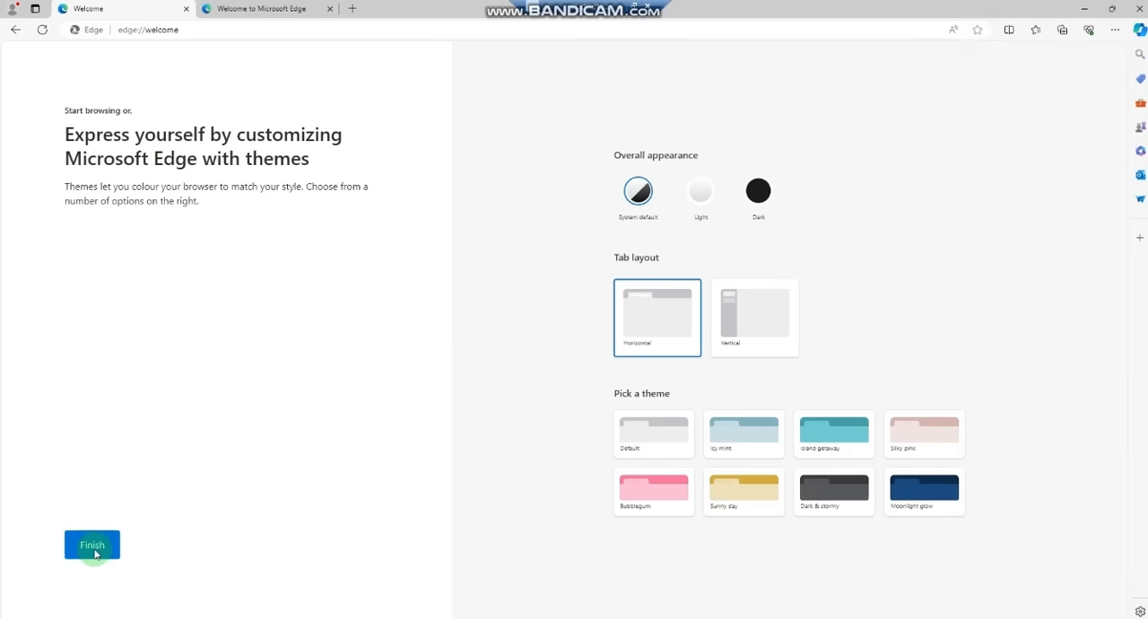
pyautogui.click(94, 549)
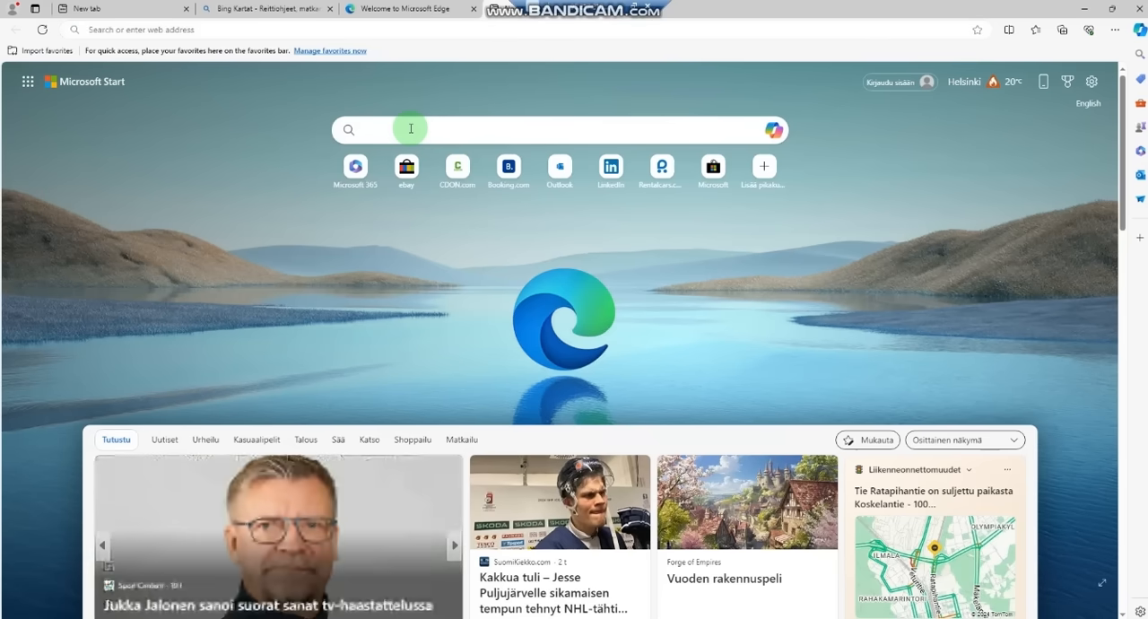
# Step: Search for fast.com, run the Internet speed test with its detailed info shown, and close the browser
pyautogui.write('fast')
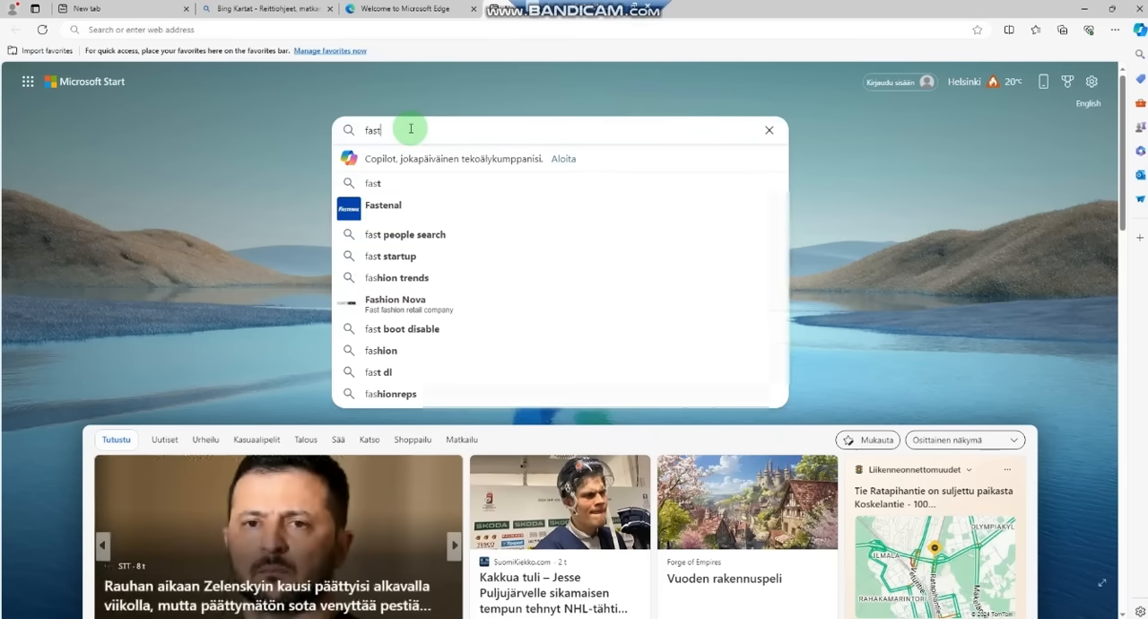
pyautogui.write('.com')
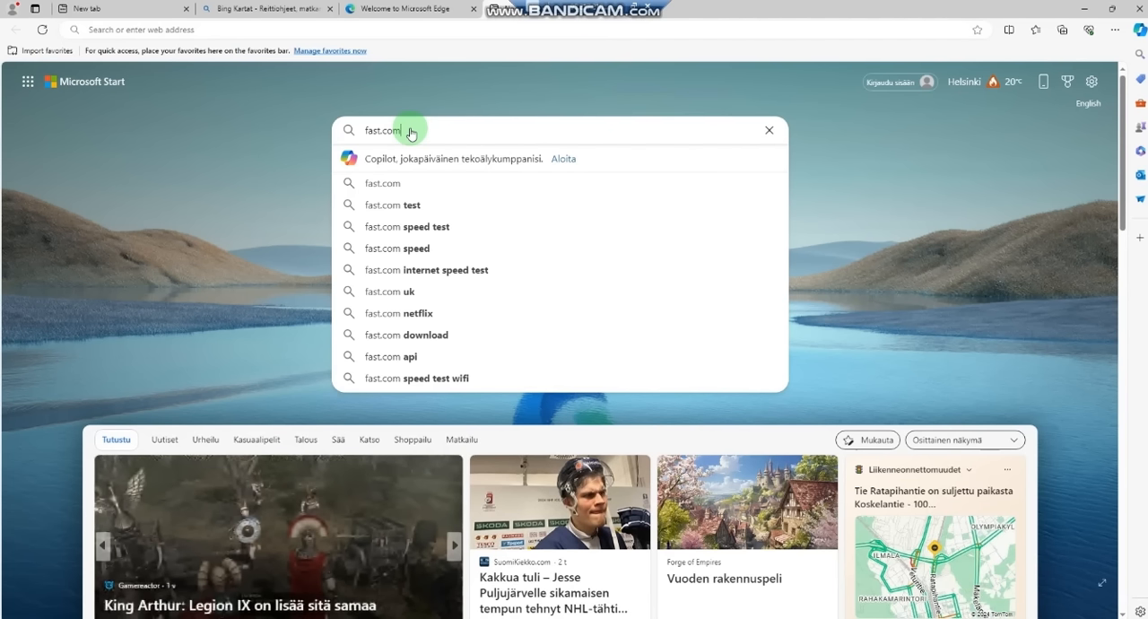
pyautogui.press('Return')
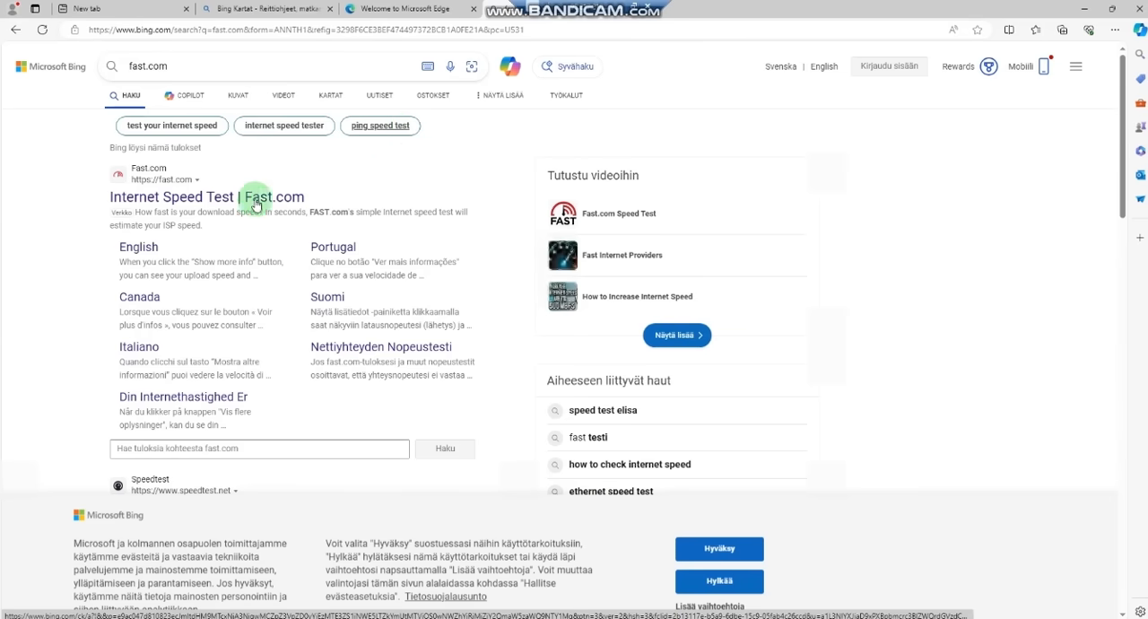
pyautogui.click(236, 204)
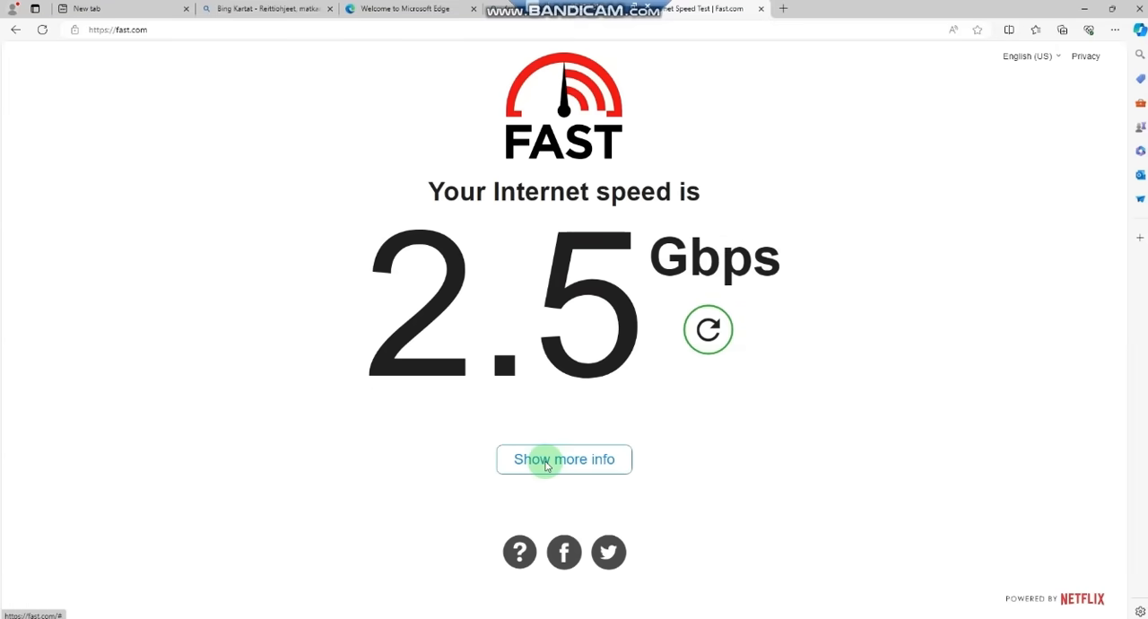
pyautogui.click(545, 465)
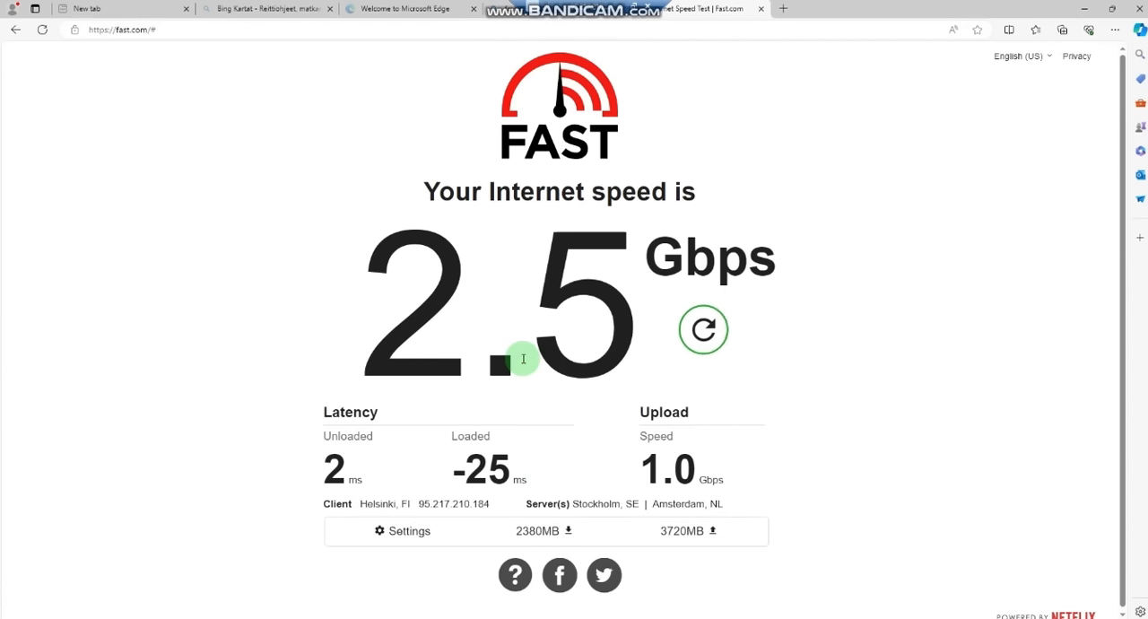
pyautogui.click(1141, 9)
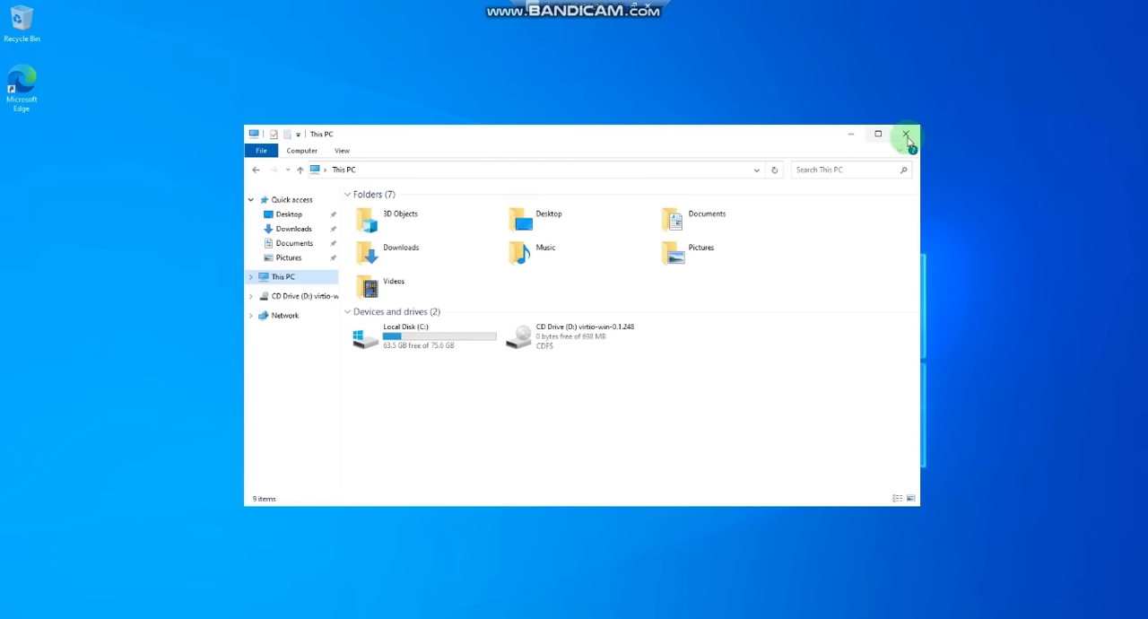